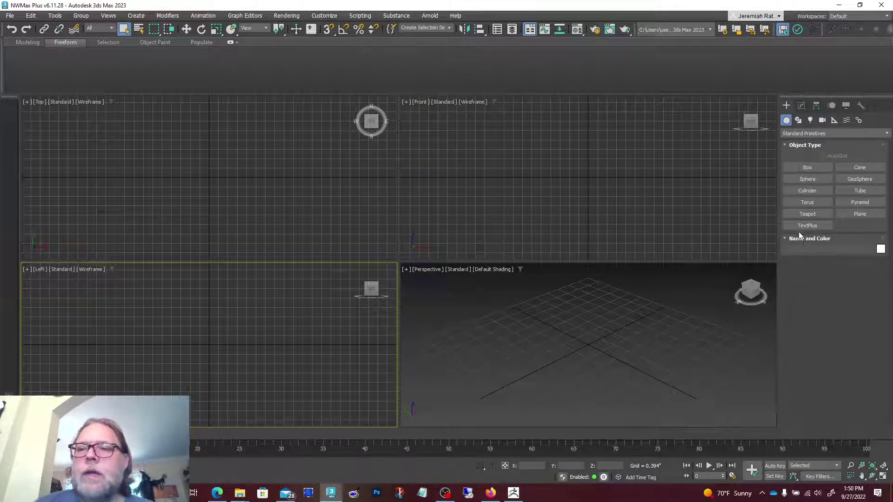
click(859, 203)
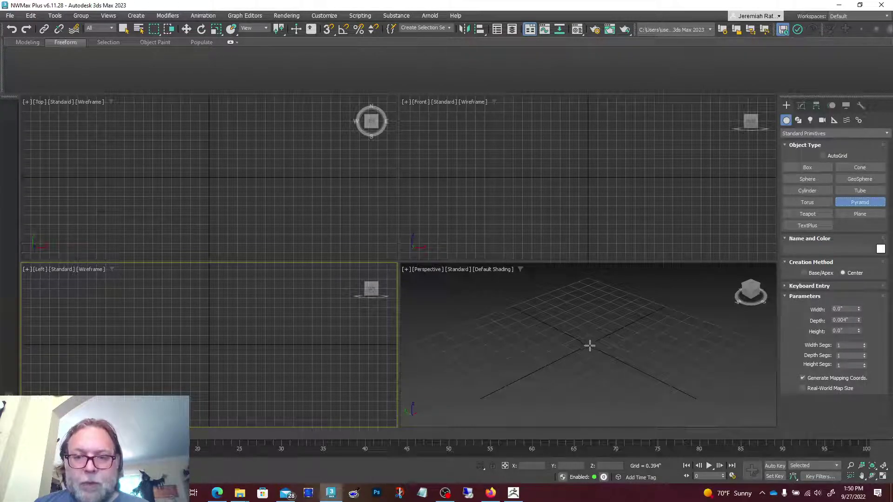
drag(588, 345, 594, 415)
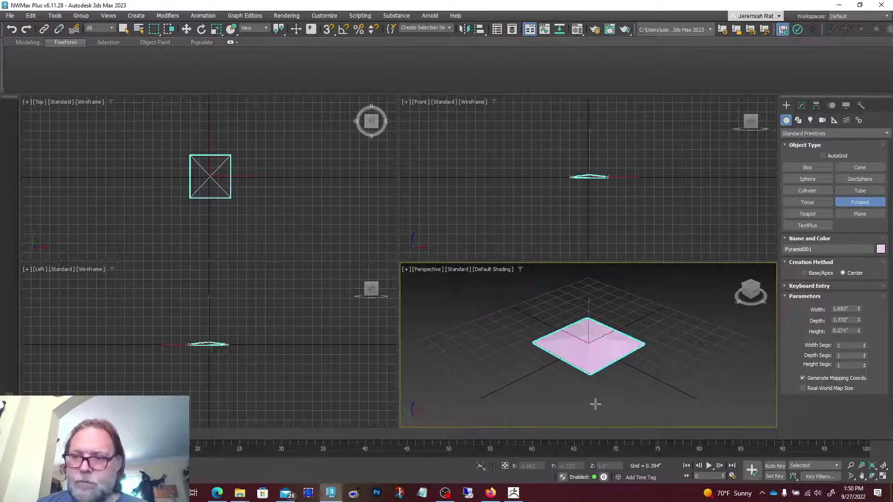
click(611, 308)
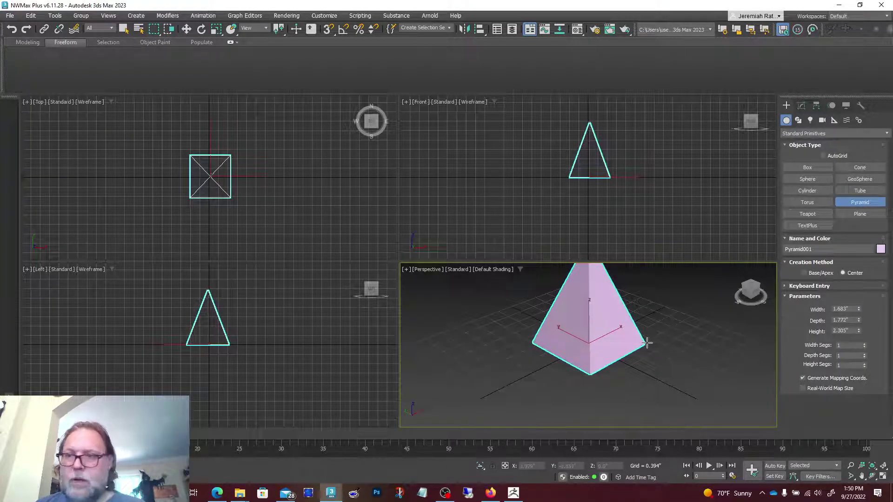
right_click(646, 343)
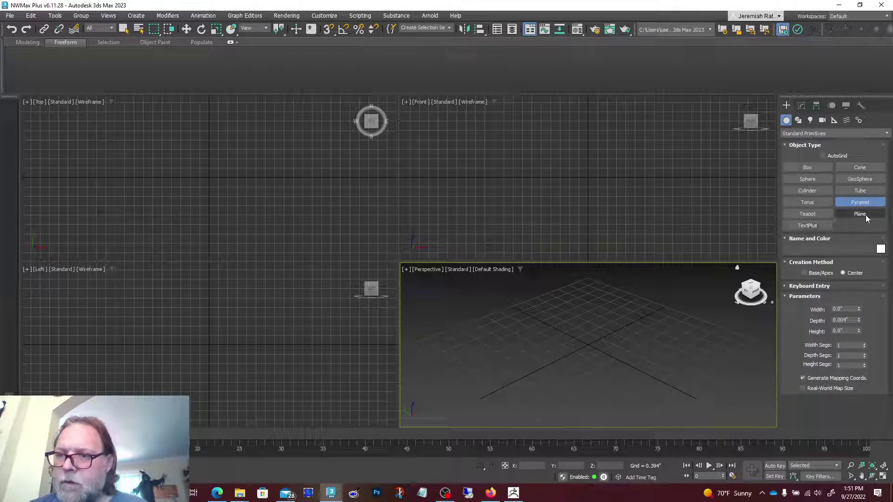
- Create a cylinder centred on the grid origin in the Top view, about 2.27" in radius and 4.9" high
click(807, 191)
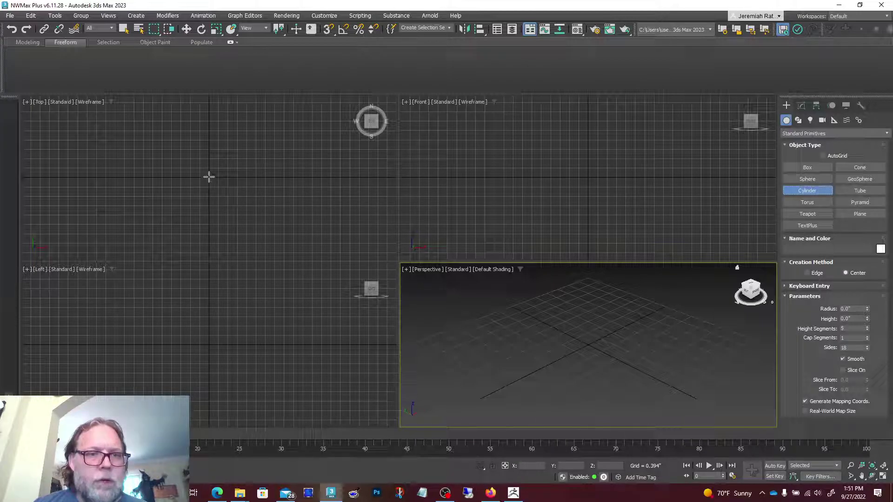
drag(209, 177, 243, 218)
click(235, 100)
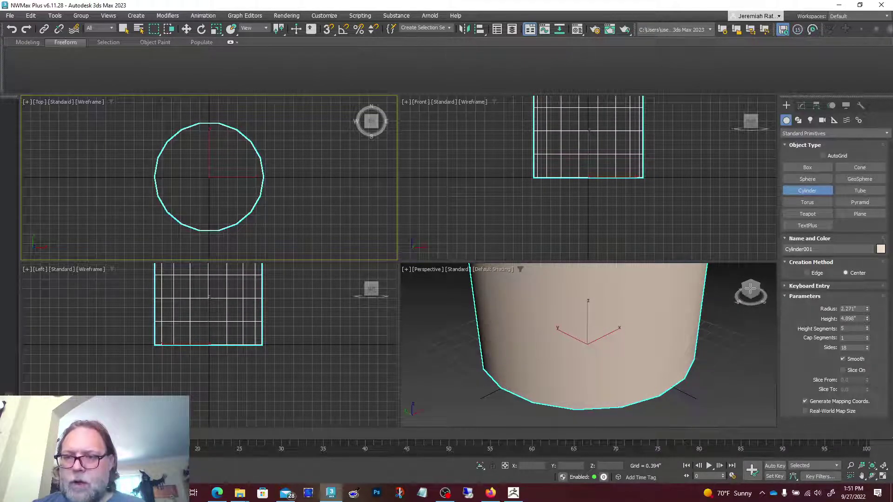
- Maximize the Perspective viewport, frame the cylinder in it and display it with Edged Faces
click(753, 331)
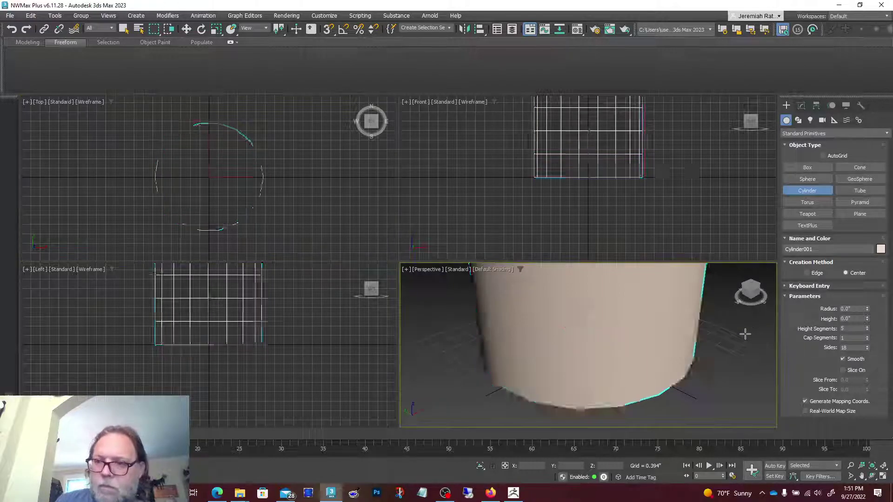
click(883, 477)
click(884, 466)
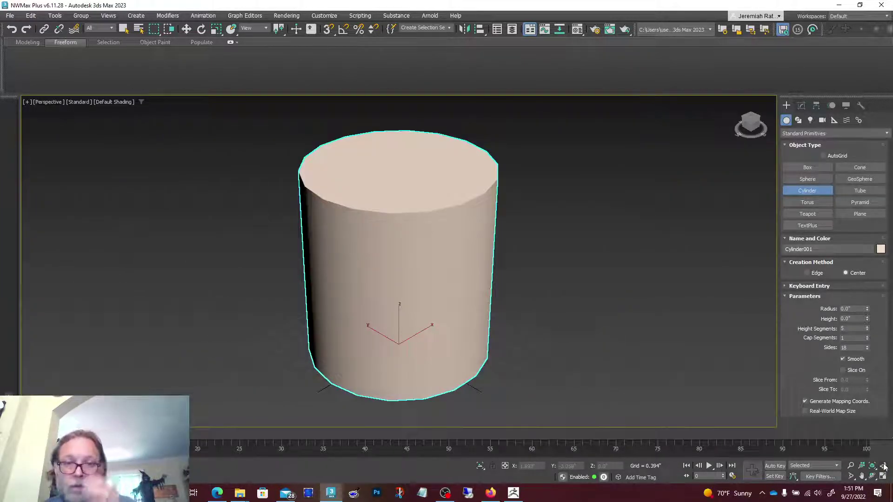
click(117, 102)
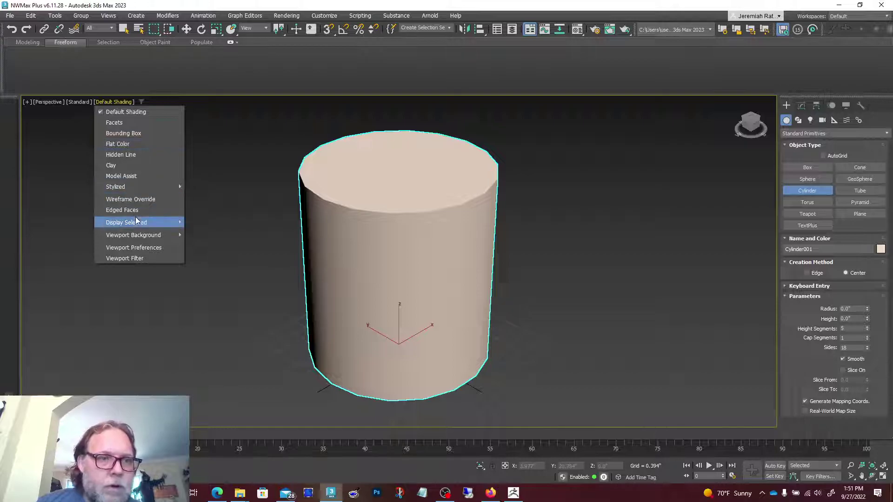
click(122, 210)
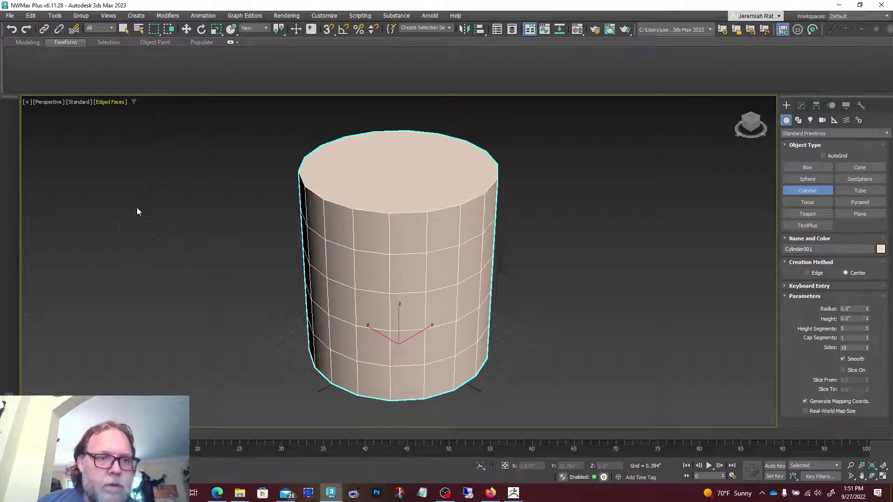
click(750, 125)
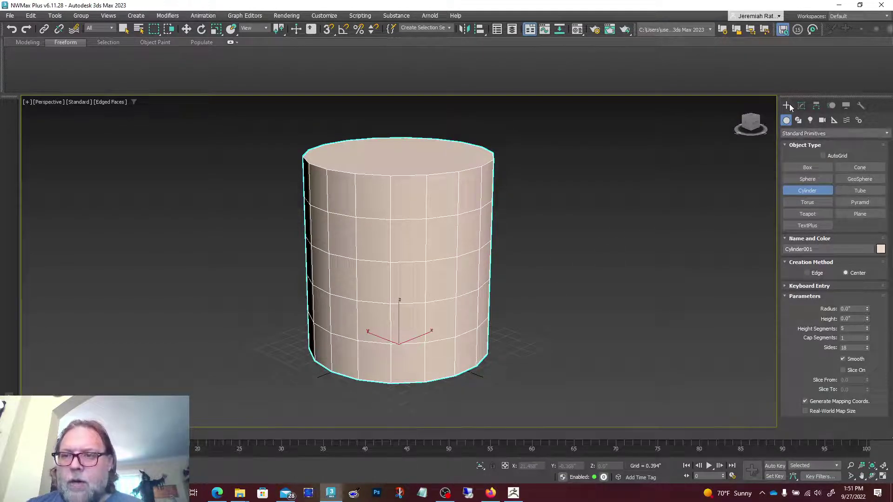
- Add a Taper modifier to the cylinder and set its amount to -1.0 to shape it into a cone
click(802, 105)
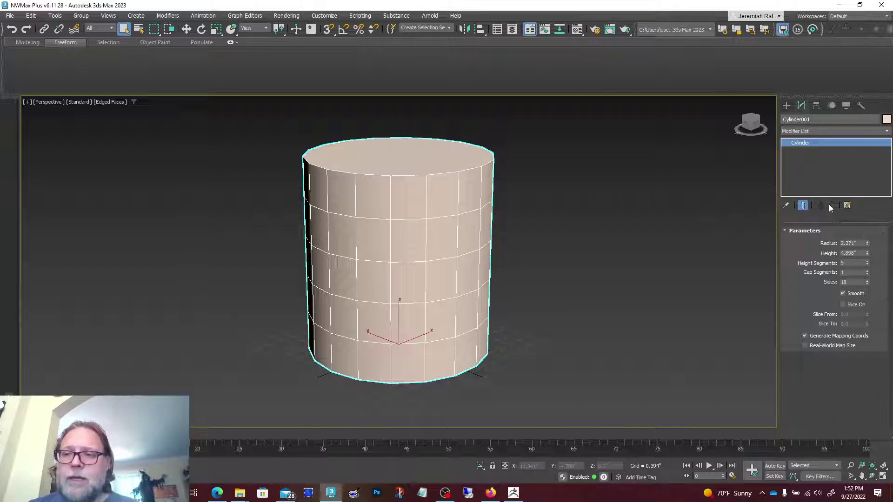
click(816, 130)
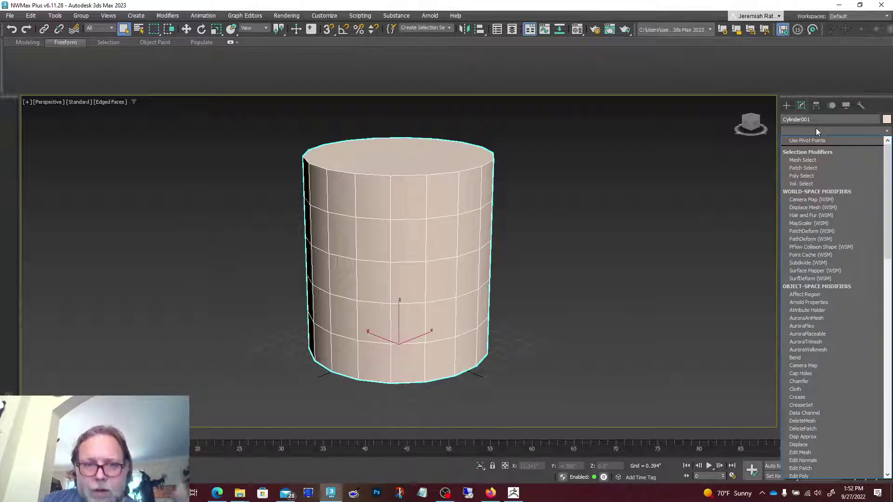
key(t)
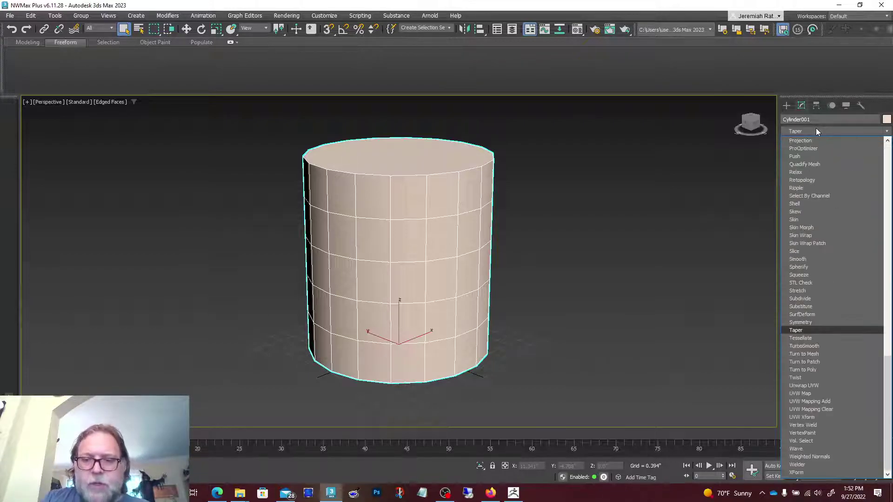
key(Return)
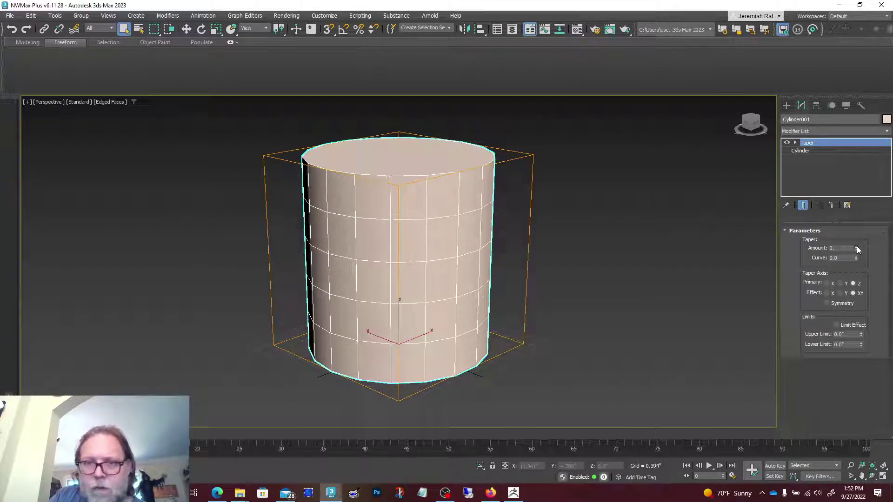
drag(857, 248, 850, 293)
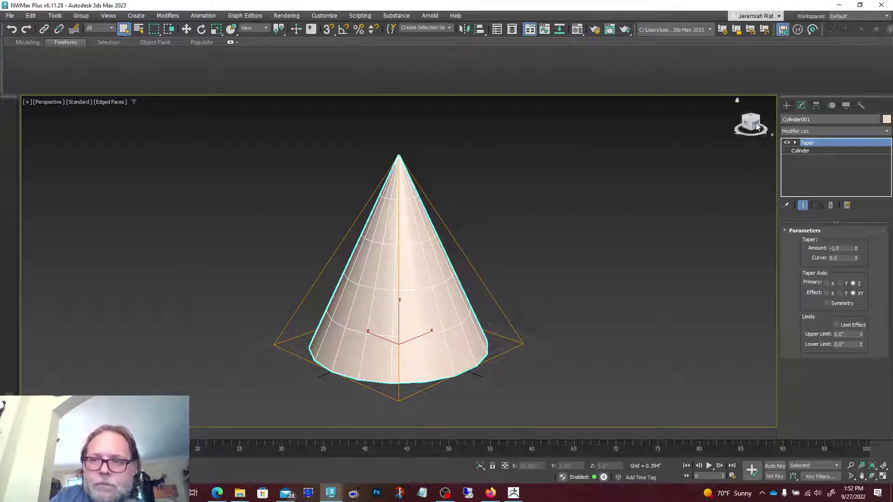
- Set the Taper modifier's curve to -0.56 and its amount to -0.99 to curve the cone's sides inward
drag(754, 124, 696, 144)
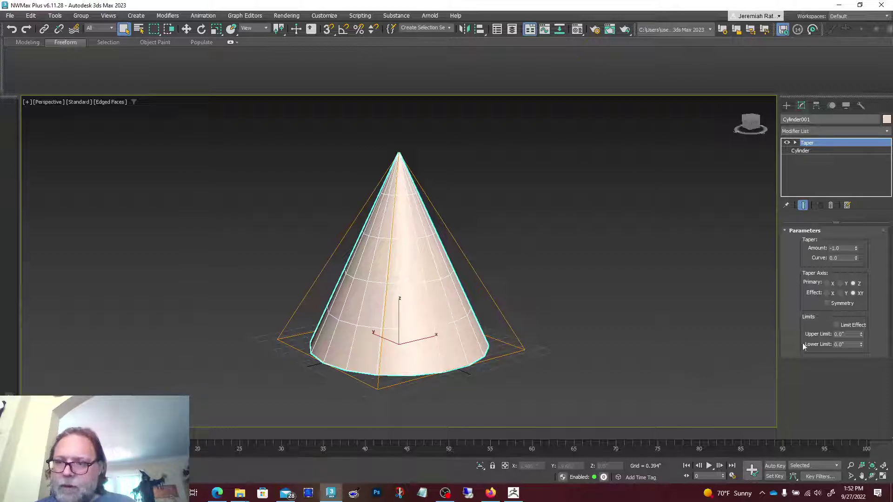
drag(856, 259, 831, 282)
drag(855, 247, 855, 252)
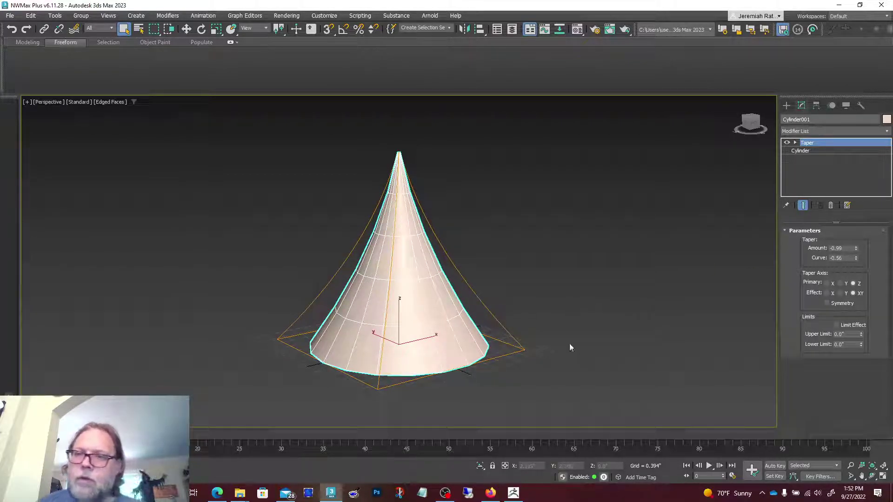
- Add an Edit Poly modifier above the Taper and enter its Vertex level
click(794, 131)
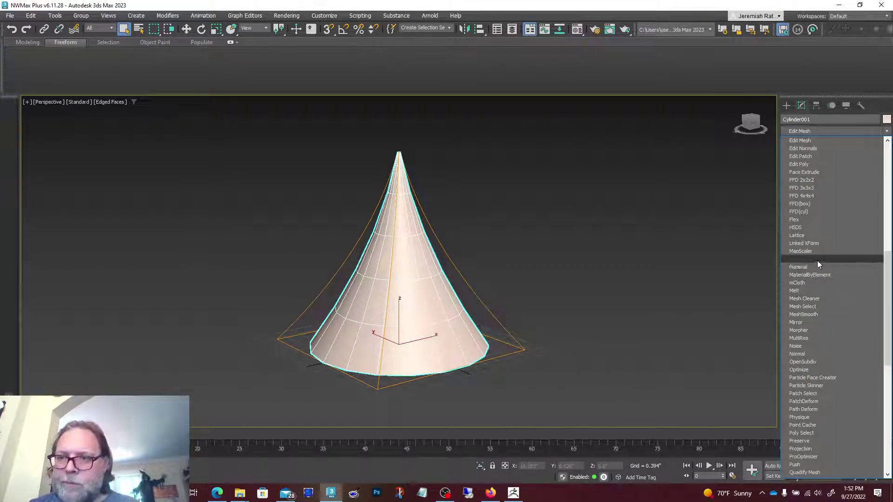
click(806, 167)
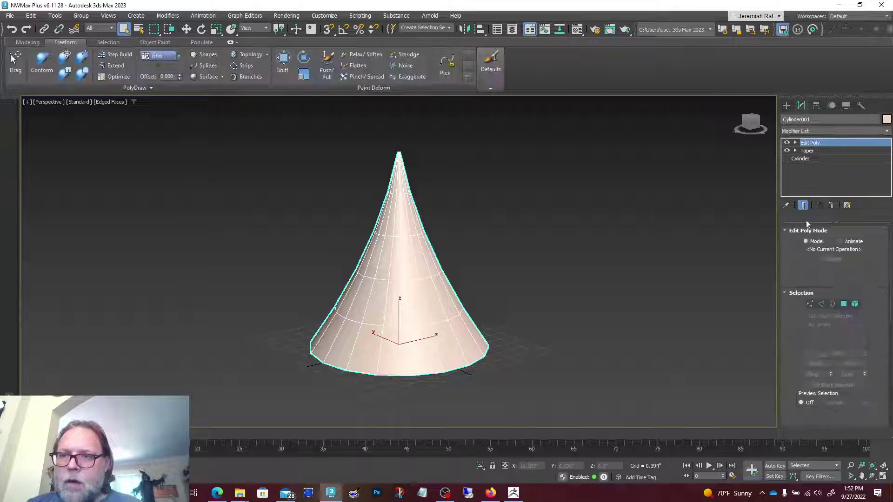
click(795, 143)
click(812, 151)
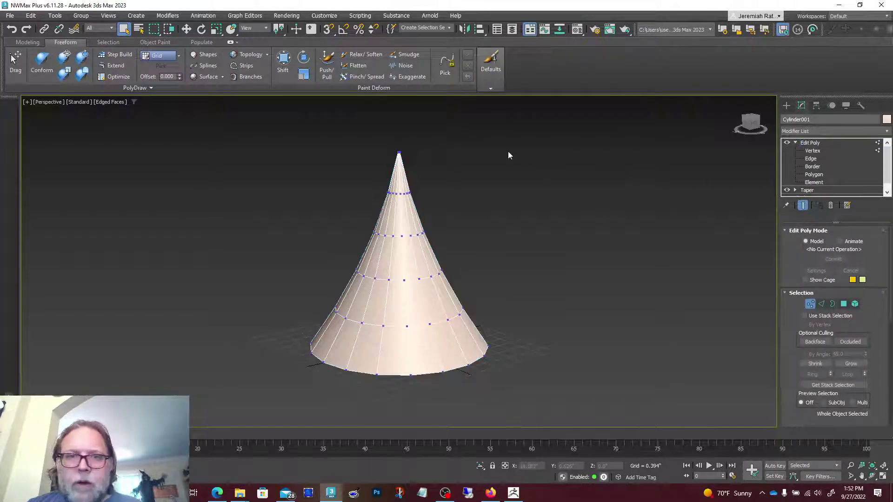
- Weld all the vertices at the cone's tip into one with a threshold of 0.494"
drag(365, 136, 433, 176)
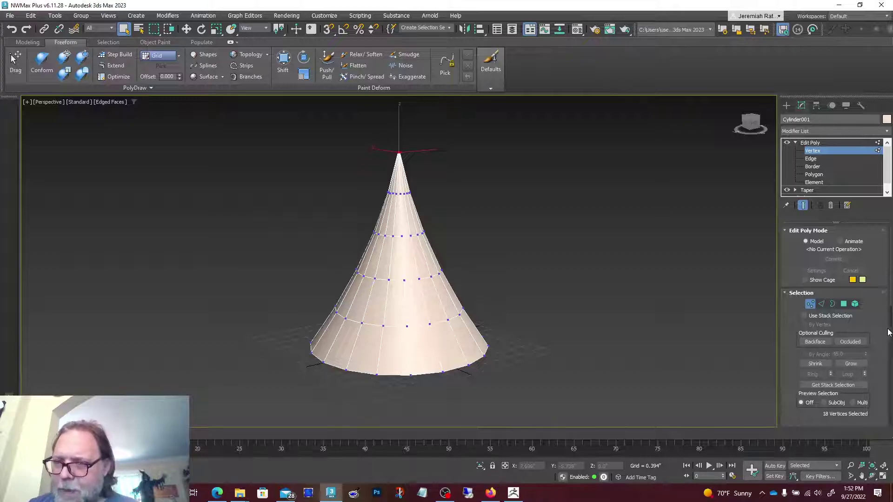
scroll(874, 353, down, 3)
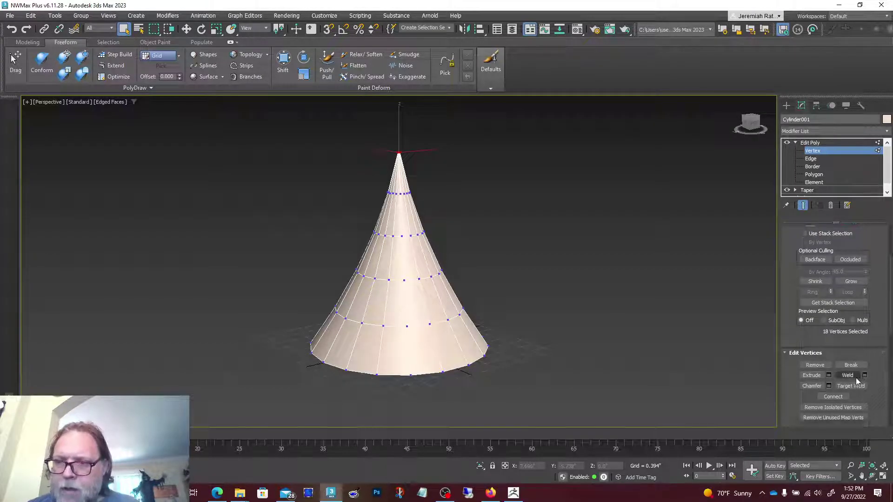
click(864, 374)
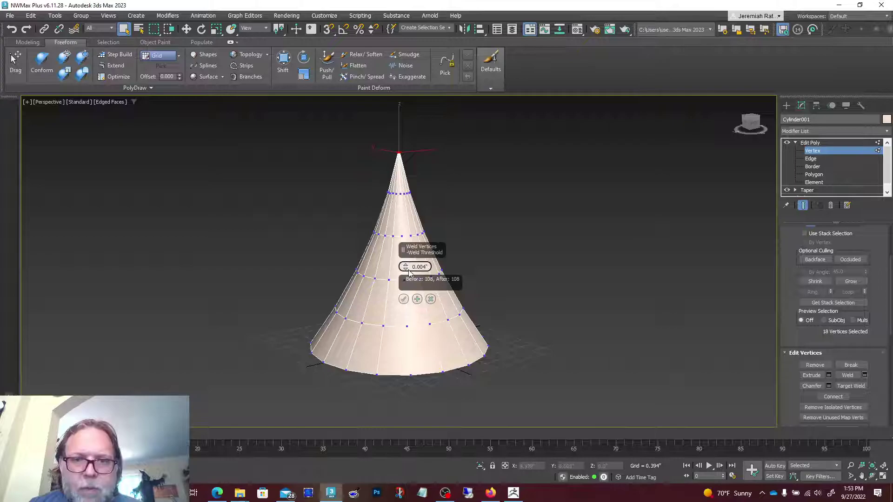
click(403, 299)
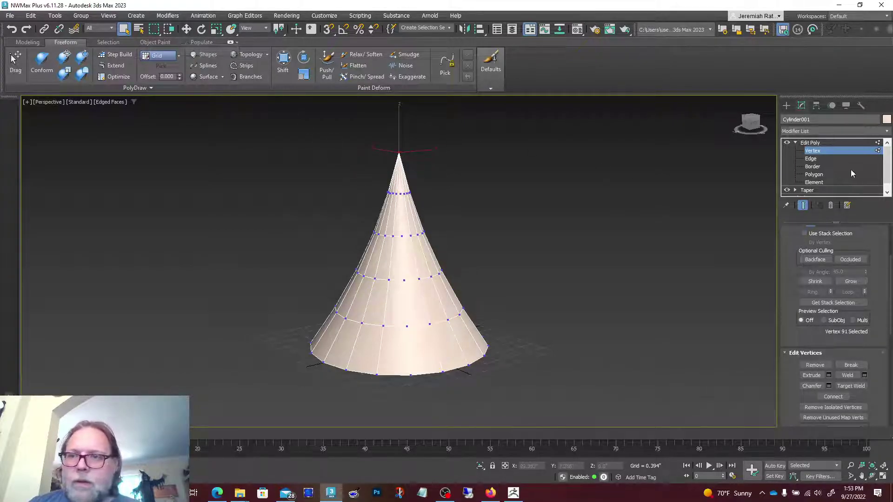
- Scale the cone's bottom ring of vertices outward to form a wide hat brim
click(186, 29)
click(751, 126)
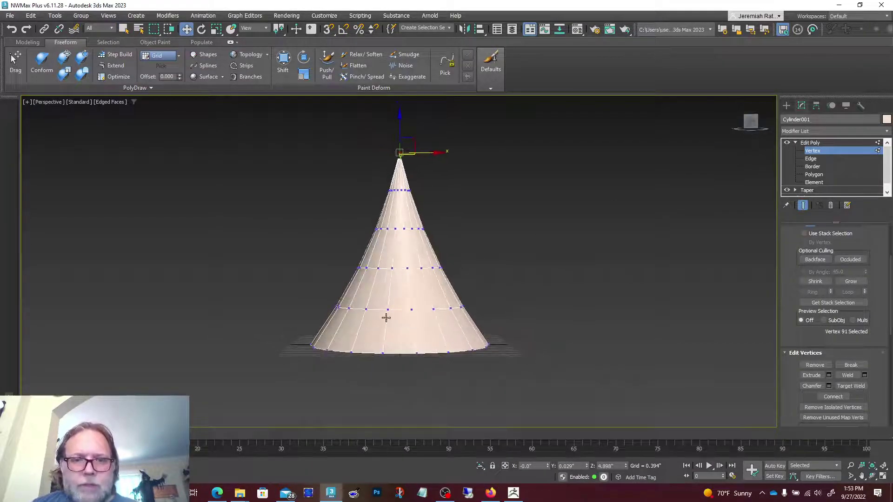
click(751, 120)
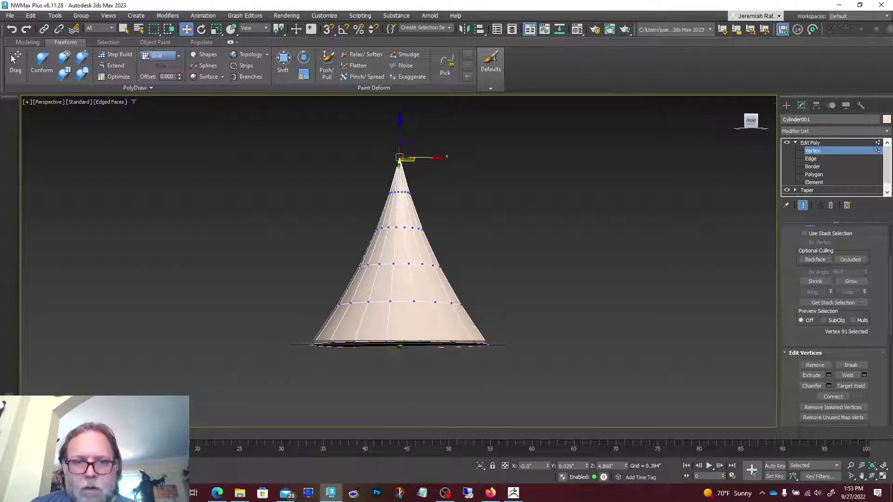
drag(456, 375, 588, 374)
click(216, 30)
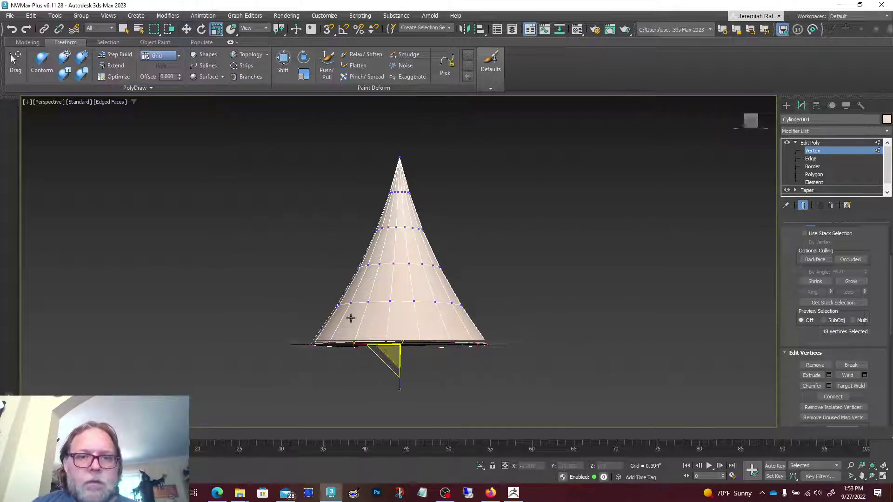
drag(395, 354, 365, 313)
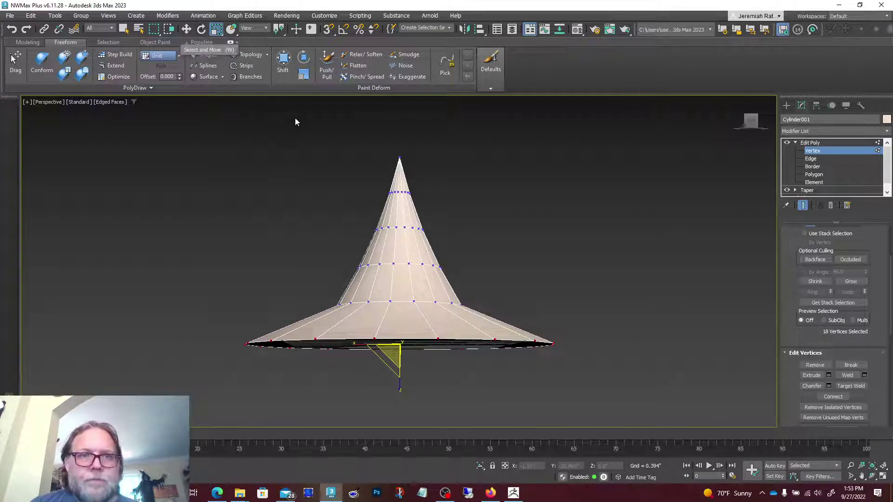
- Move all vertices above the brim's outer ring down about 0.44" along Z to flatten the brim
click(187, 30)
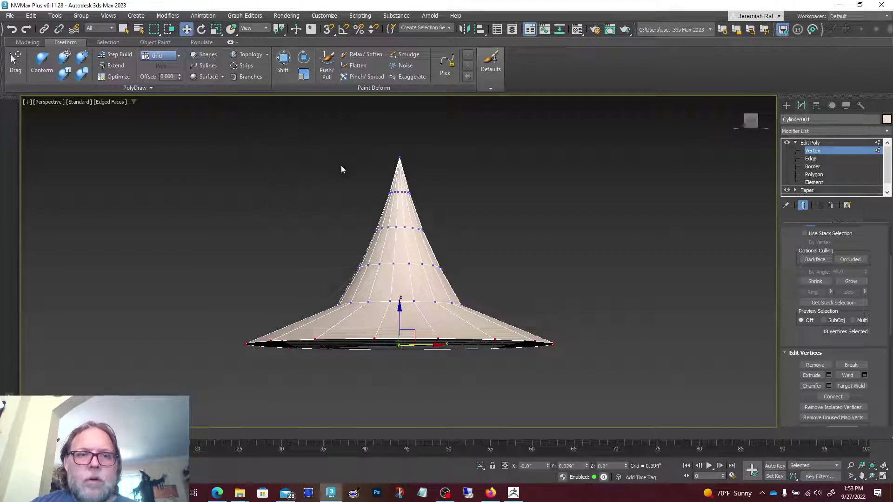
drag(289, 124, 497, 338)
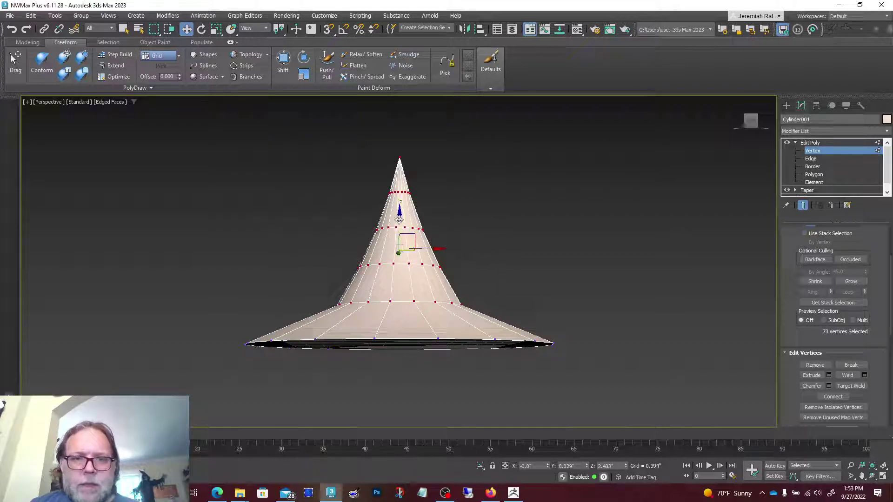
drag(399, 220, 399, 238)
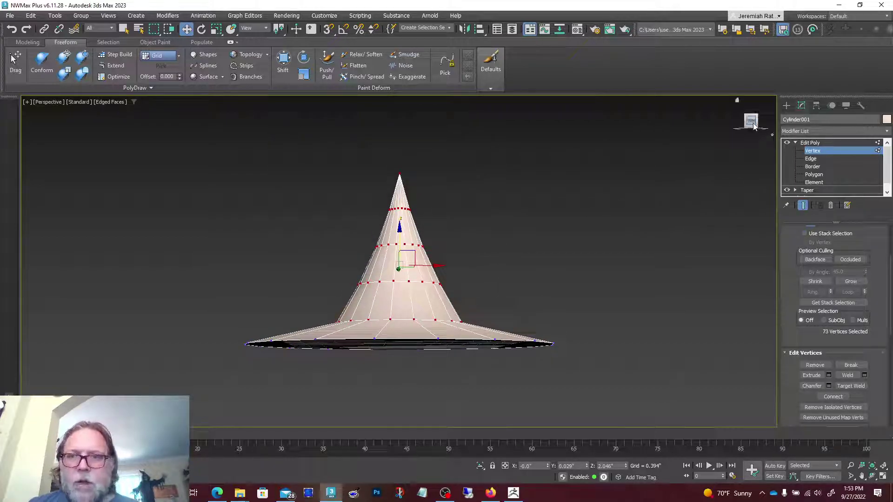
- Leave vertex editing and select the whole hat object again, viewed from slightly above
drag(753, 125, 729, 141)
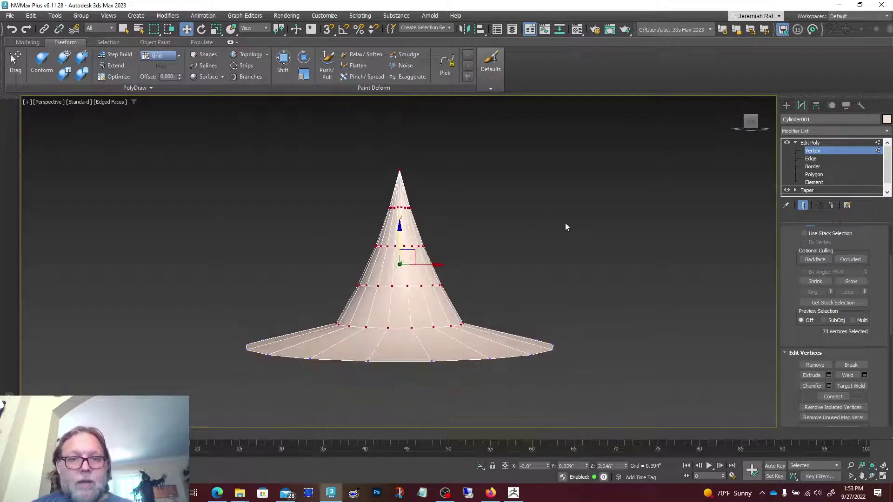
click(819, 143)
click(584, 205)
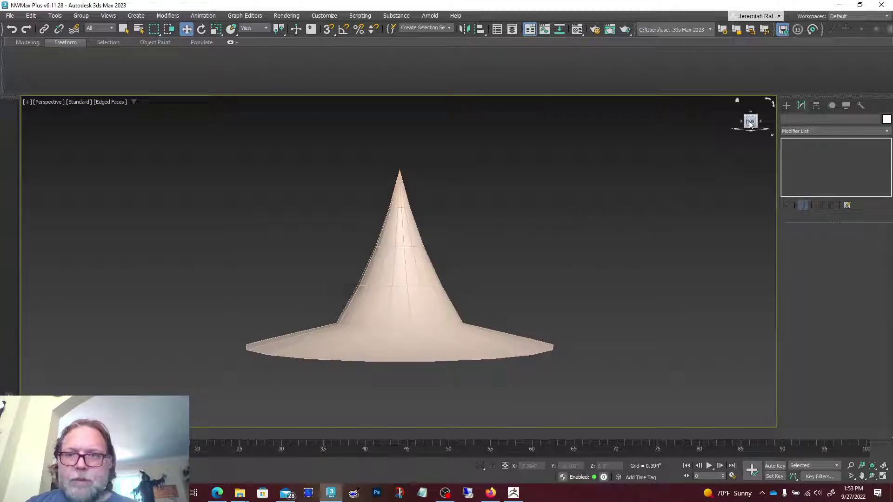
mouse_move(749, 125)
mouse_down()
mouse_move(748, 110)
mouse_move(731, 144)
mouse_move(745, 126)
mouse_up()
click(389, 255)
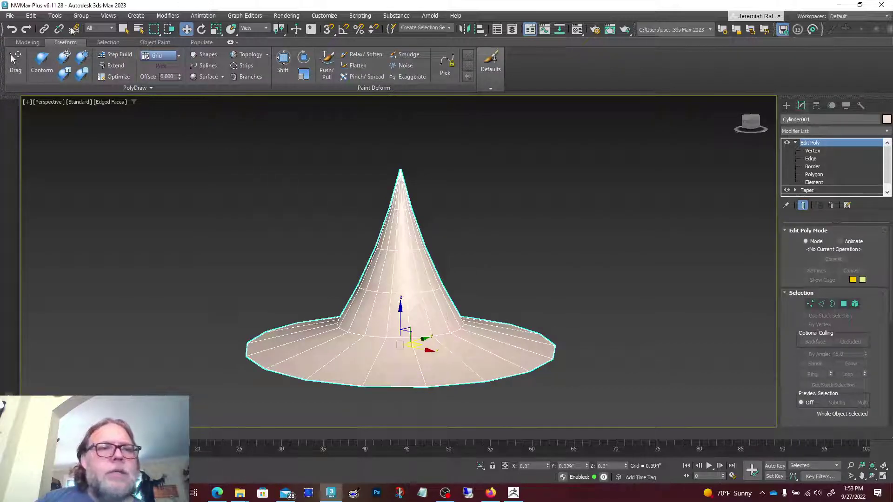
- Inset the single polygon on the hat's underside twice to form two concentric rings around a small central polygon
click(744, 106)
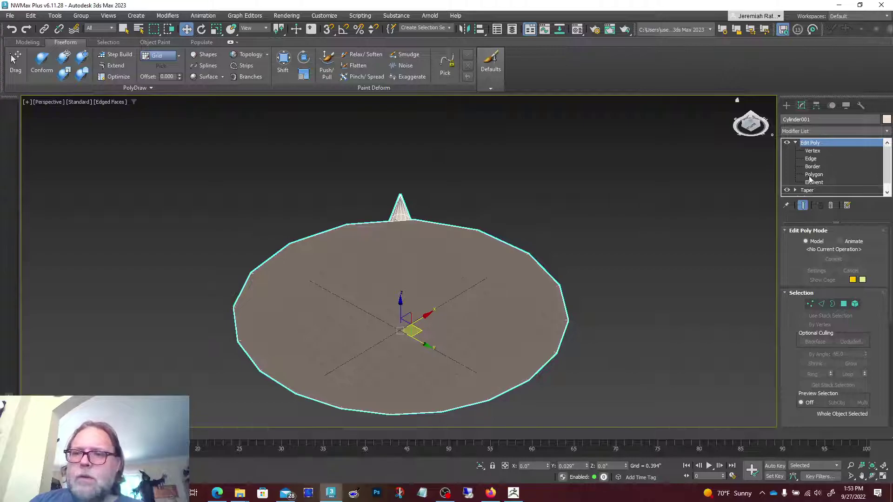
click(814, 175)
click(459, 269)
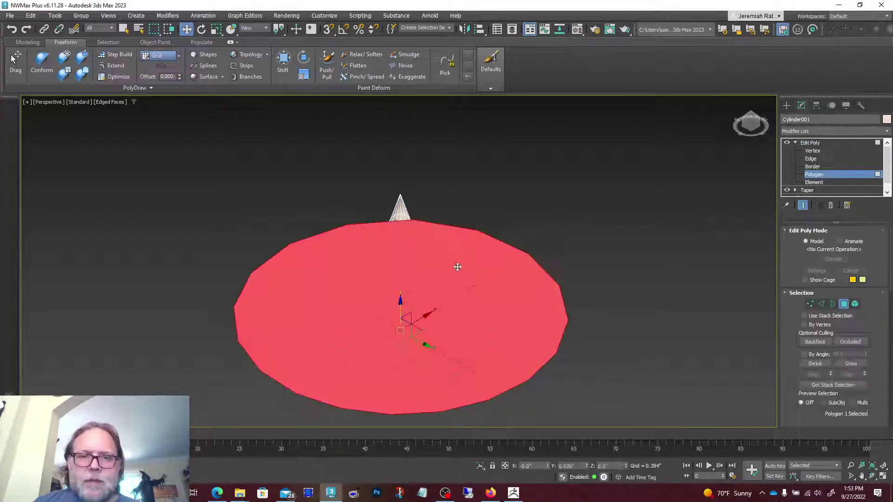
drag(887, 354, 887, 236)
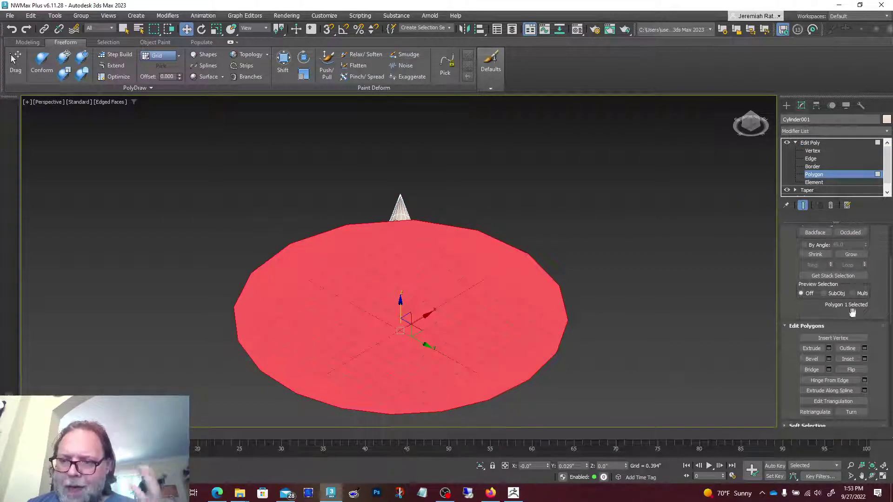
click(846, 361)
drag(434, 275, 263, 500)
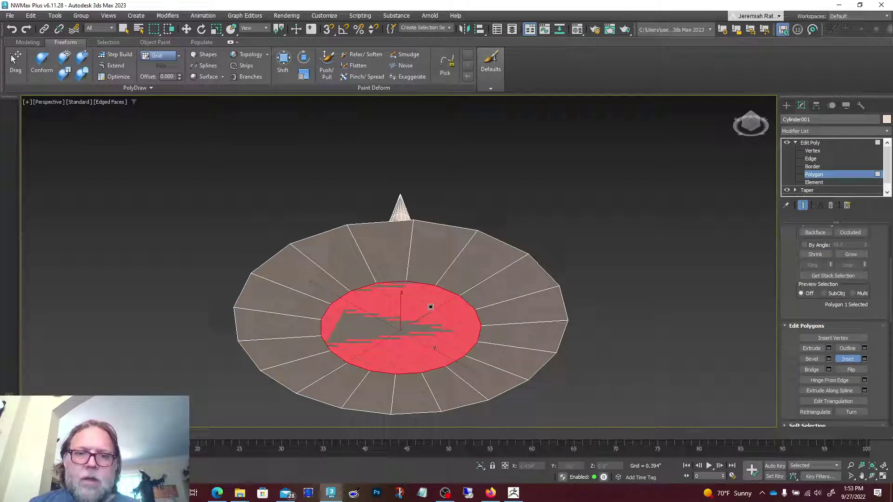
drag(431, 307, 359, 379)
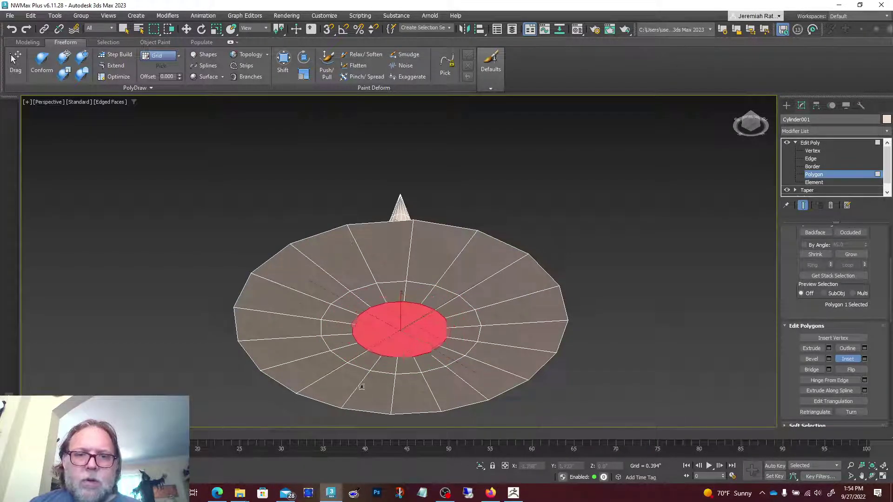
- Move the selected central underside polygon up about 0.56" along Z into the hat to hollow it
click(191, 29)
drag(400, 310, 400, 291)
mouse_move(741, 124)
mouse_down()
mouse_move(741, 114)
mouse_move(741, 140)
mouse_move(742, 100)
mouse_move(741, 142)
mouse_up()
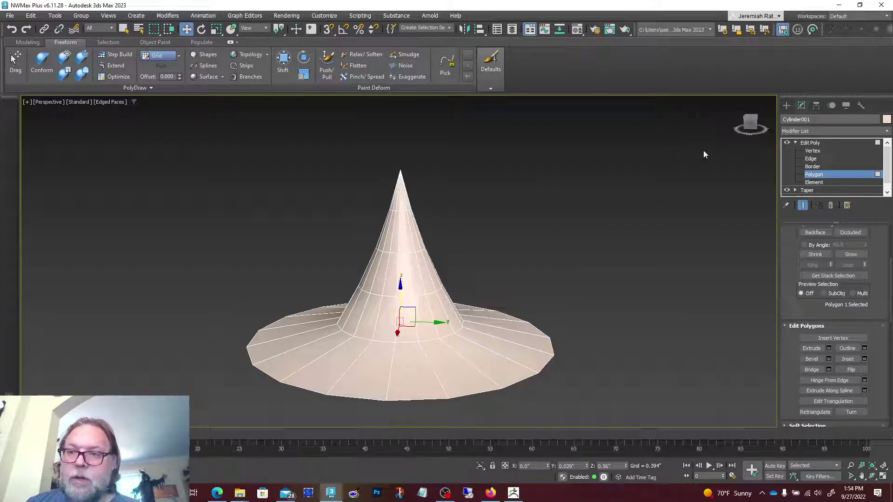
- Leave polygon editing and reselect the whole hat object
click(819, 144)
click(600, 224)
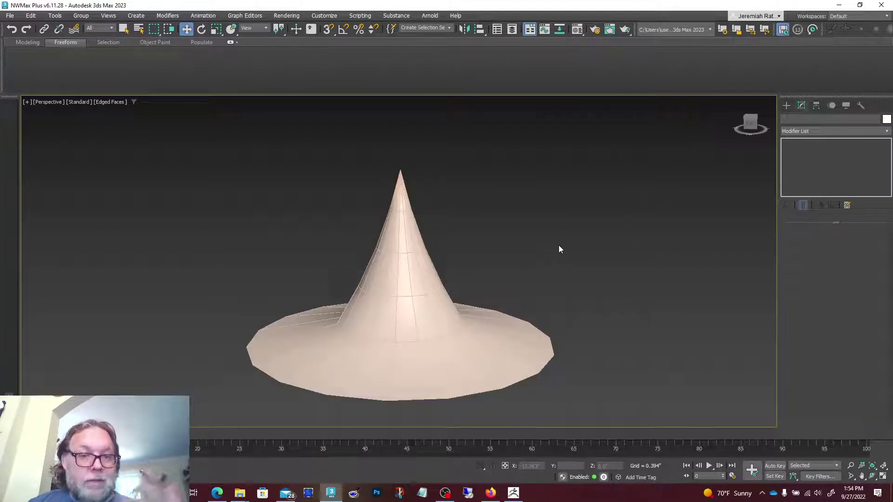
click(403, 292)
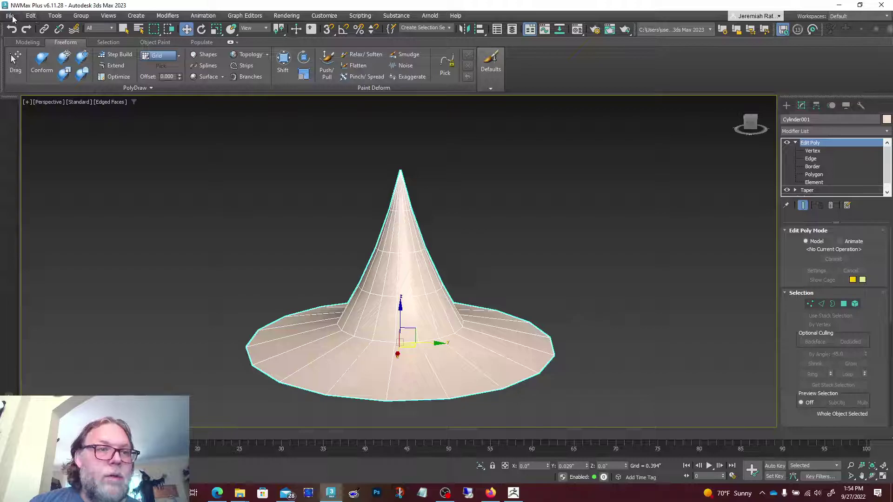
- Export the hat to the Desktop as Witch_Hat in the gw::OBJ-Exporter (*.obj) format
click(10, 16)
mouse_move(45, 162)
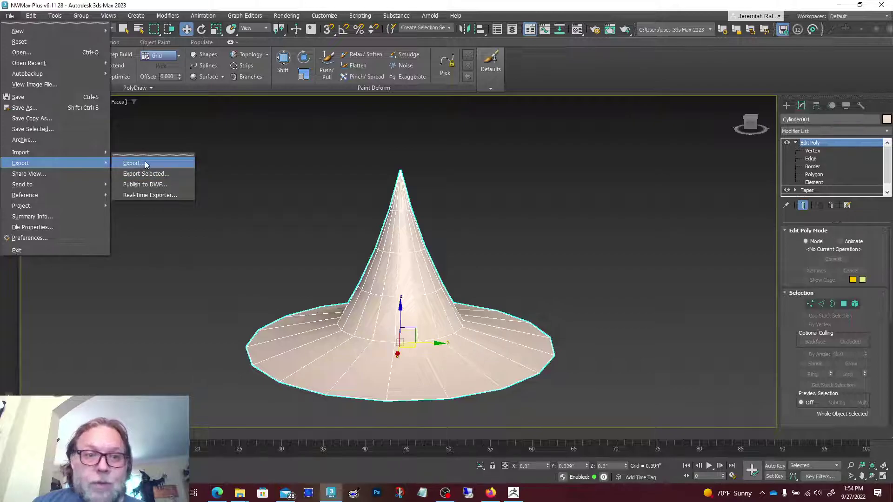
click(146, 163)
click(27, 99)
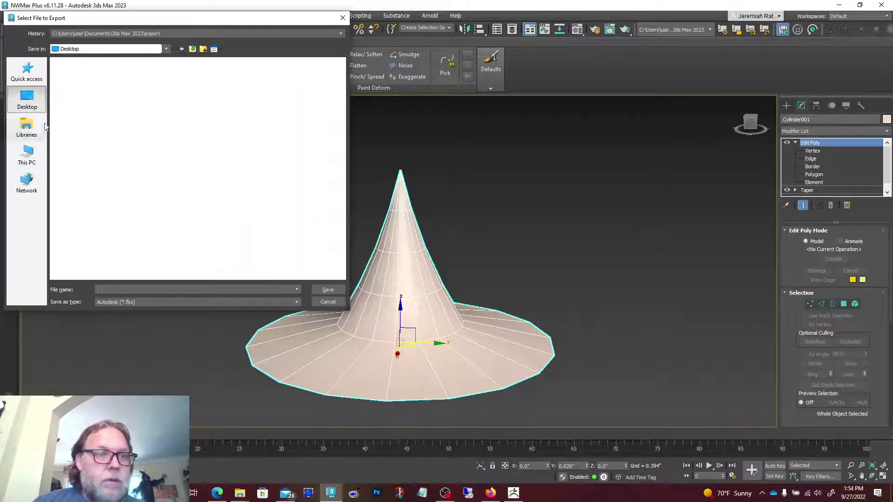
click(135, 302)
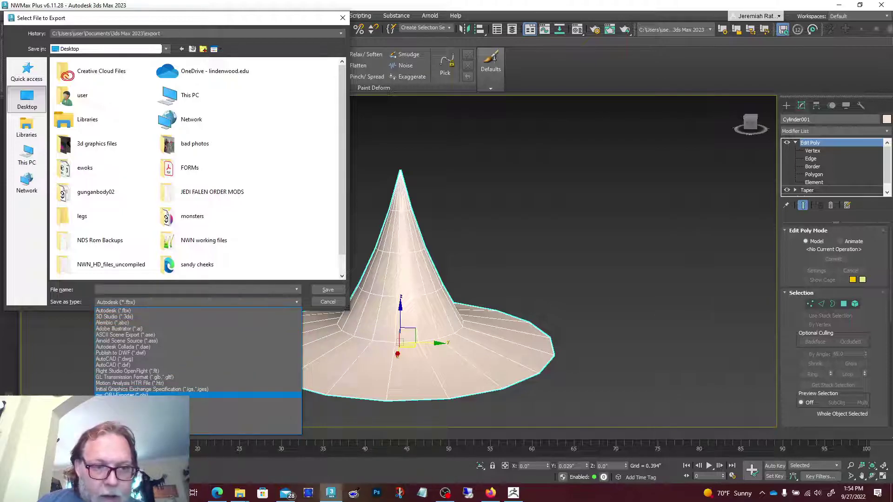
click(149, 395)
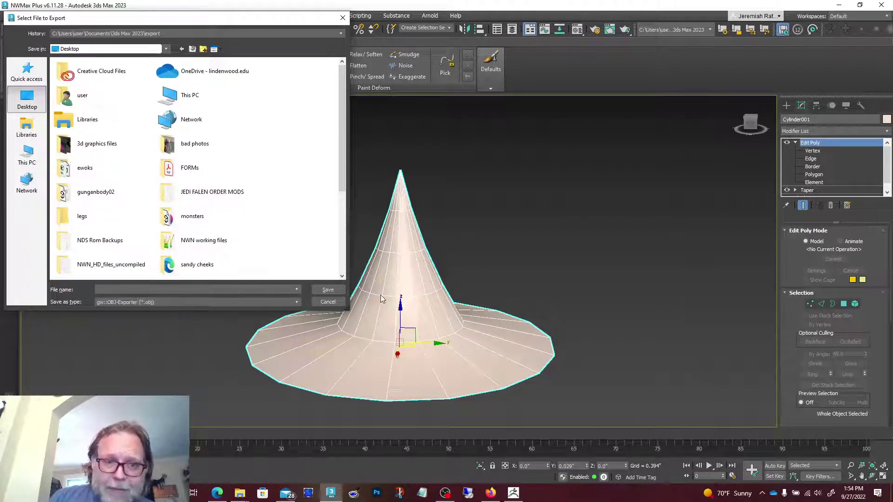
text(Hat)
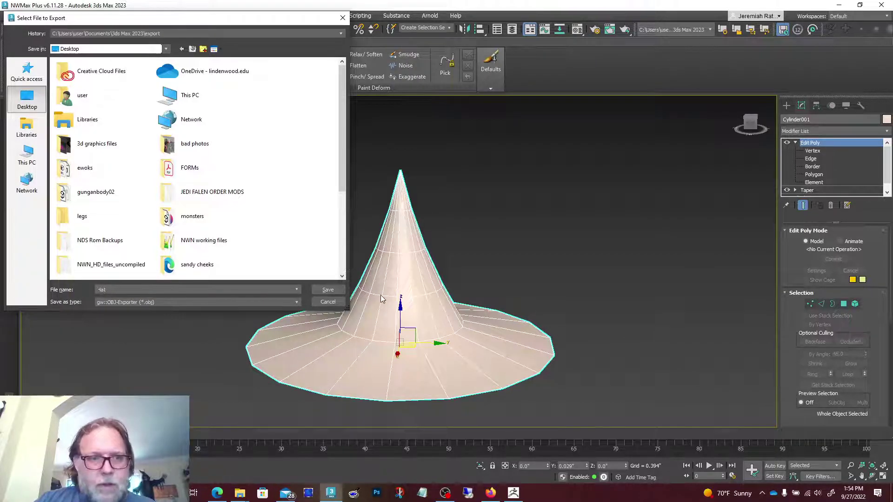
click(110, 289)
text(_)
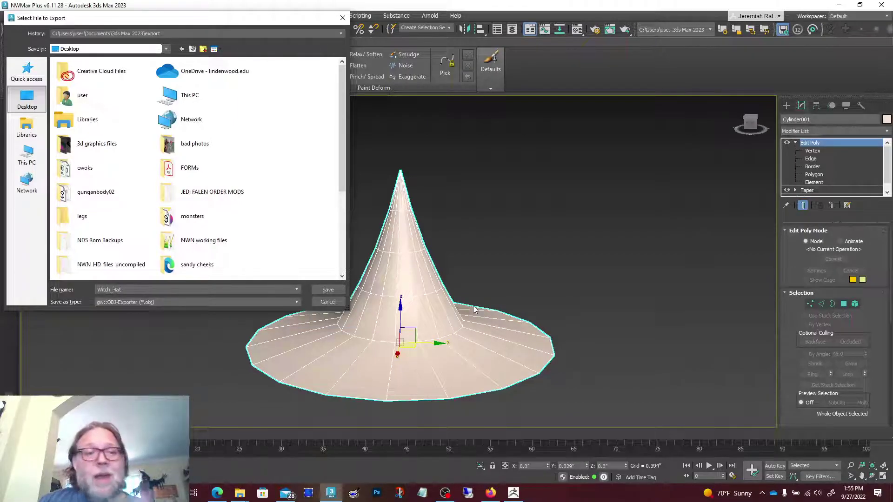
click(334, 290)
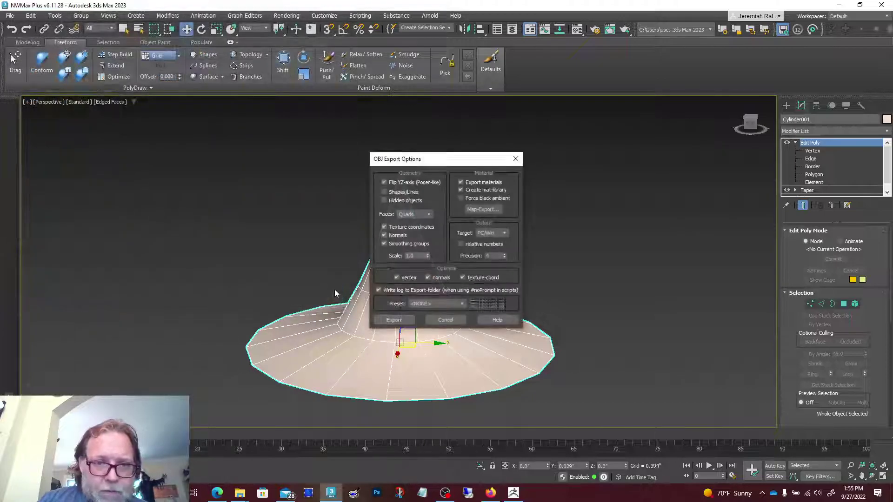
- Apply the ZBrush preset to the OBJ export options and complete the export
click(446, 304)
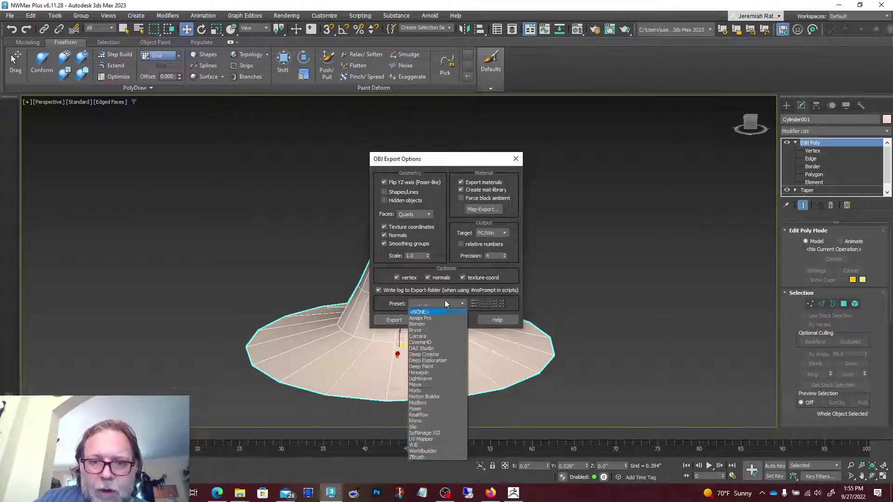
click(426, 457)
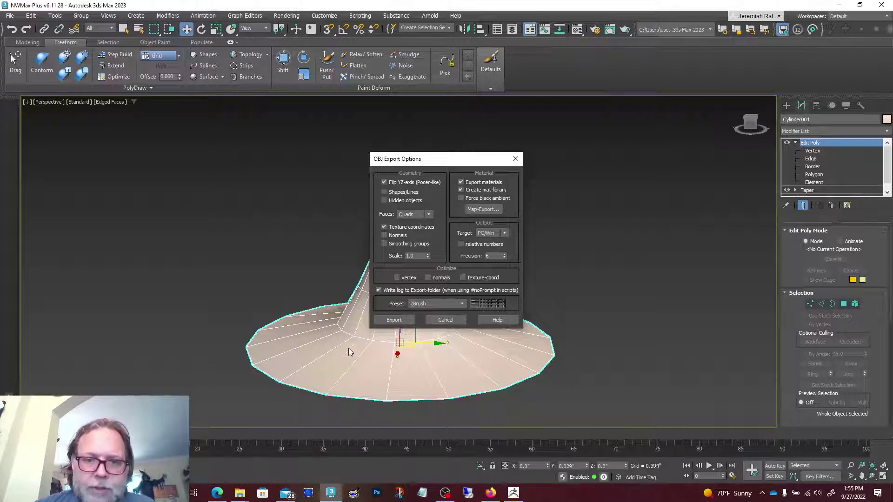
click(395, 321)
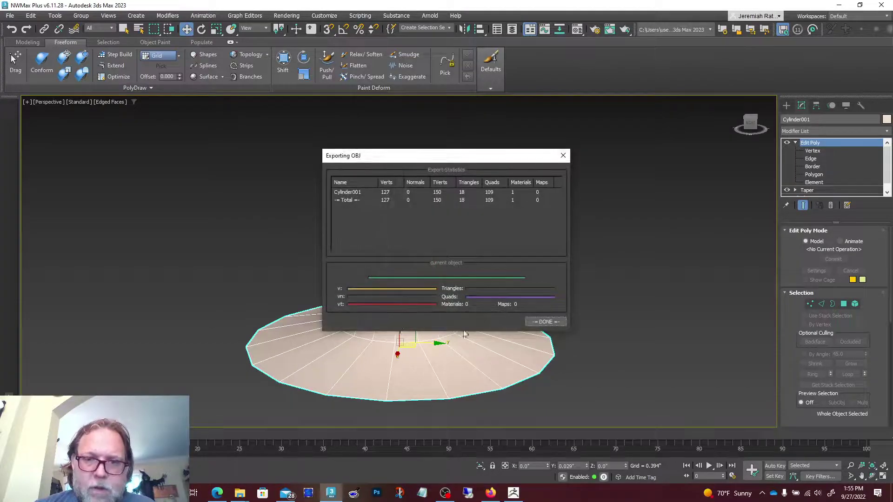
click(545, 321)
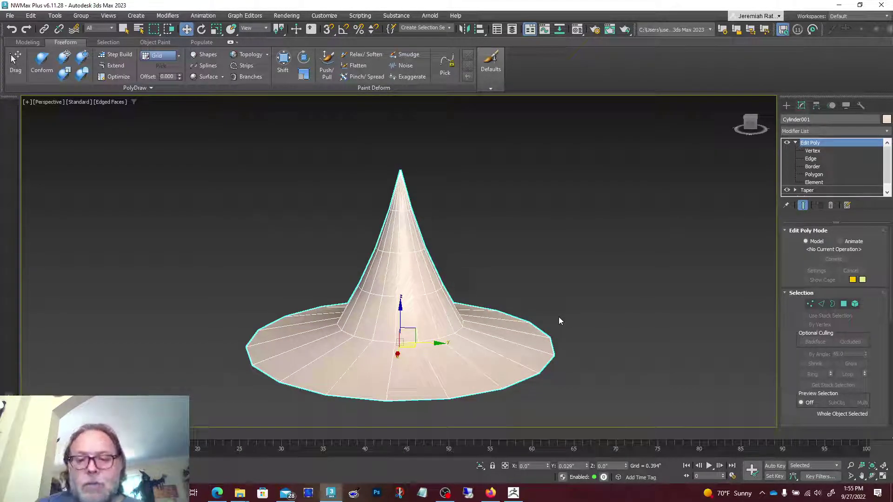
- Switch to ZBrush and import Witch_Hat.obj from the Desktop, splitting its nonstandard polygons into Quads and Triangles
click(514, 496)
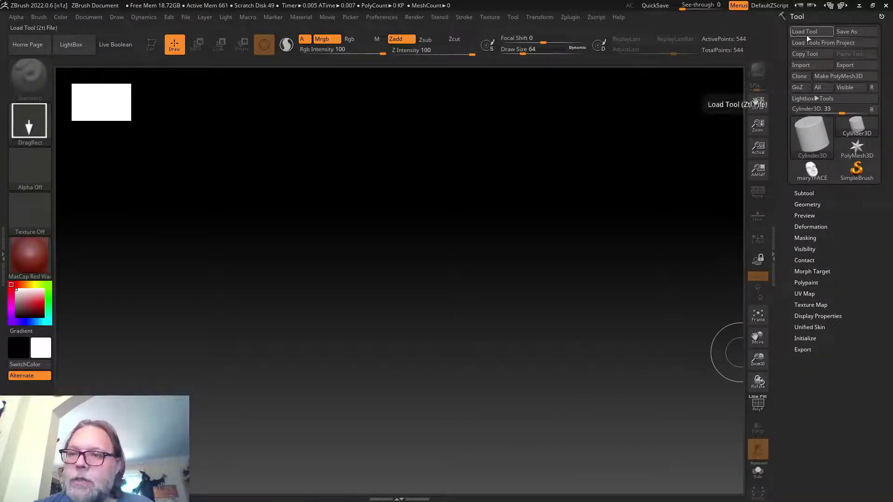
click(813, 63)
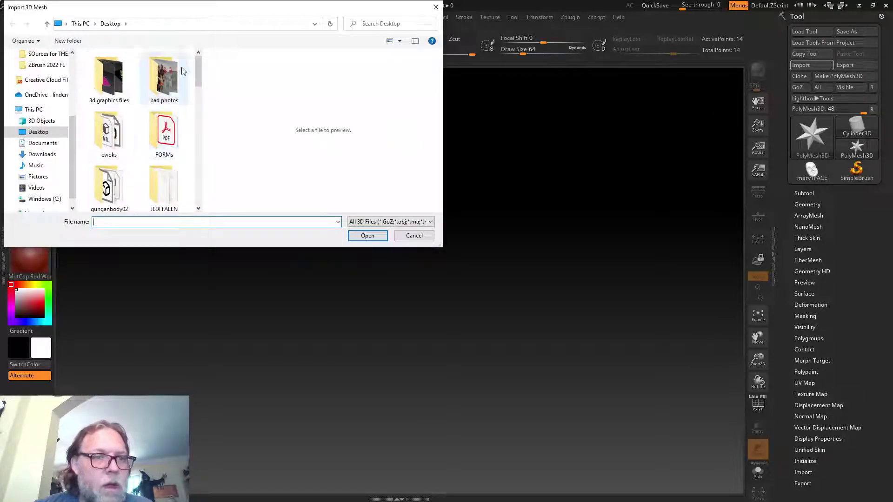
drag(199, 68, 194, 190)
click(164, 123)
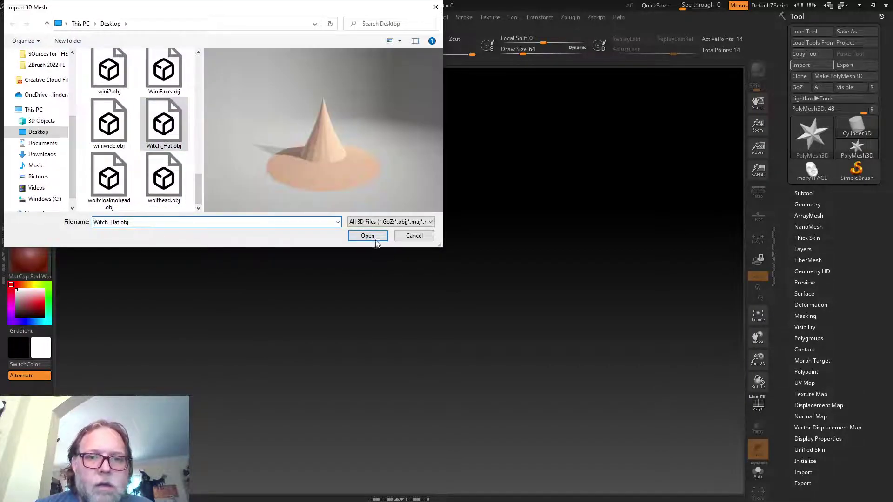
click(373, 238)
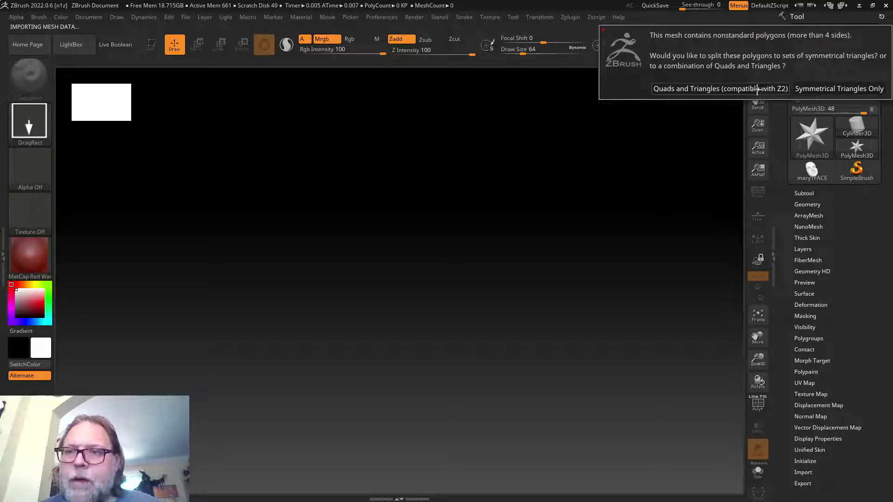
click(720, 88)
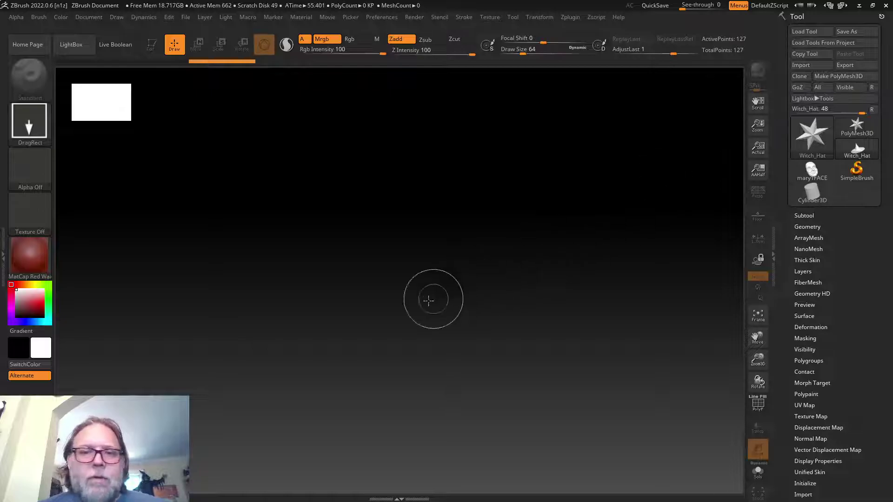
- Draw the imported hat on the canvas and try to adjust its view in Edit mode
drag(423, 279, 461, 348)
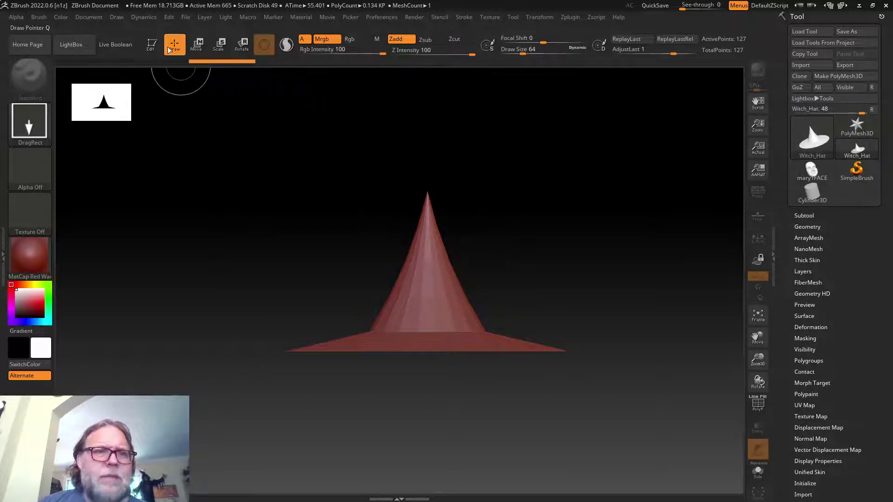
key(t)
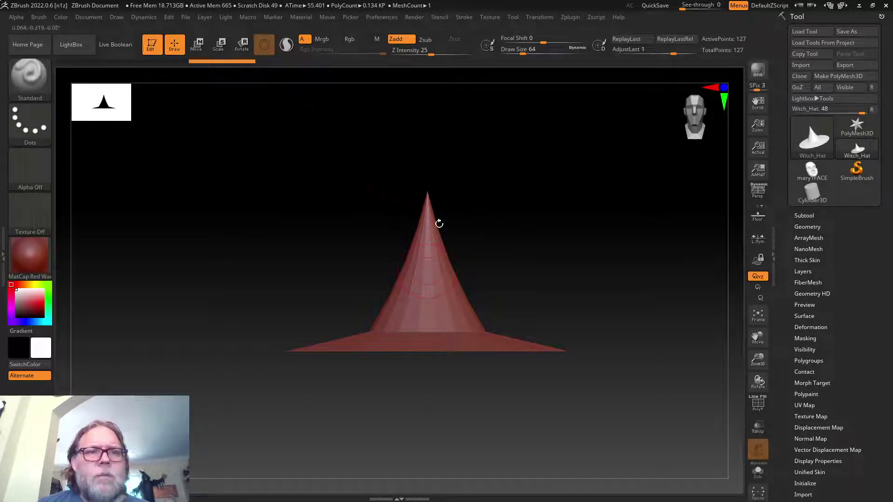
mouse_move(757, 356)
mouse_down()
mouse_move(750, 369)
mouse_move(752, 352)
mouse_up()
drag(595, 297, 580, 309)
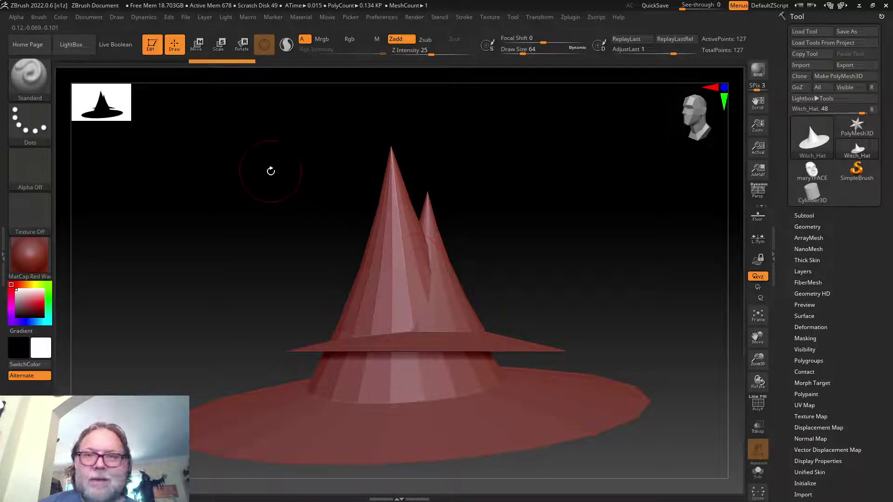
- Clear the canvas with a new document, draw the hat on it again and turn on Edit mode
click(88, 17)
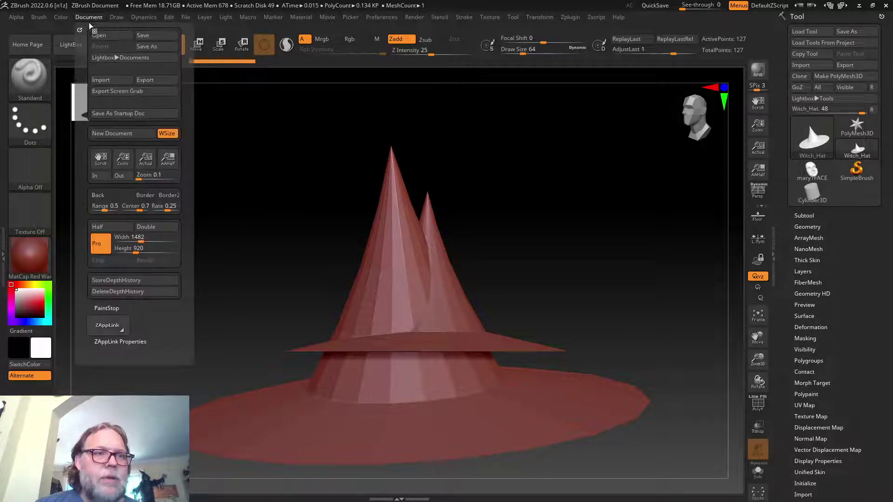
click(120, 133)
click(474, 279)
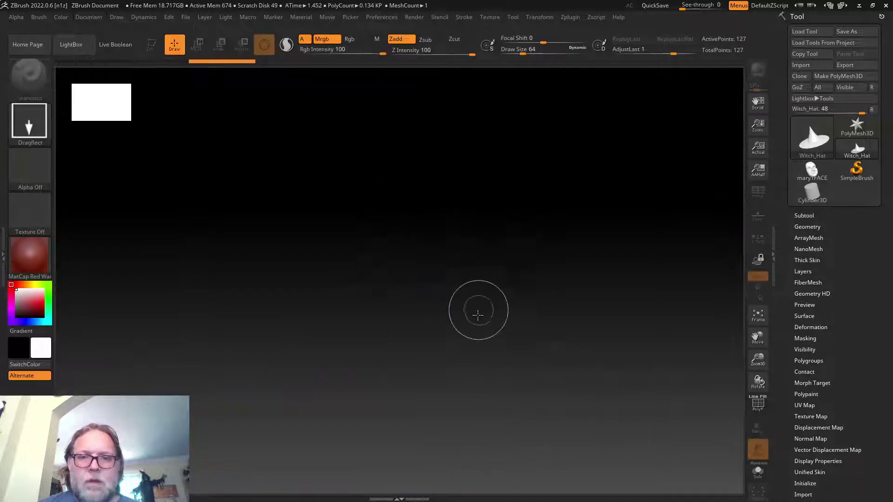
mouse_move(389, 257)
mouse_down()
mouse_move(377, 444)
mouse_move(388, 475)
mouse_up()
click(151, 44)
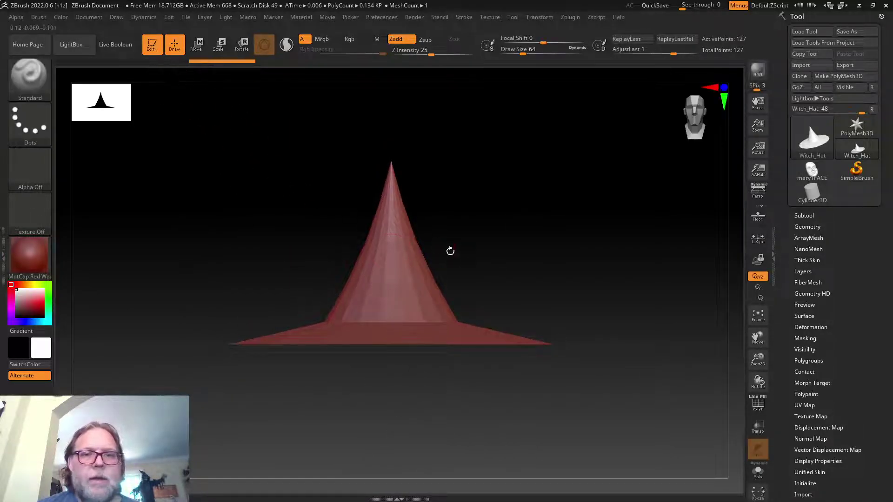
- Inspect the underside of the hat and close the holes inside its crown with Close Holes
drag(463, 255, 516, 277)
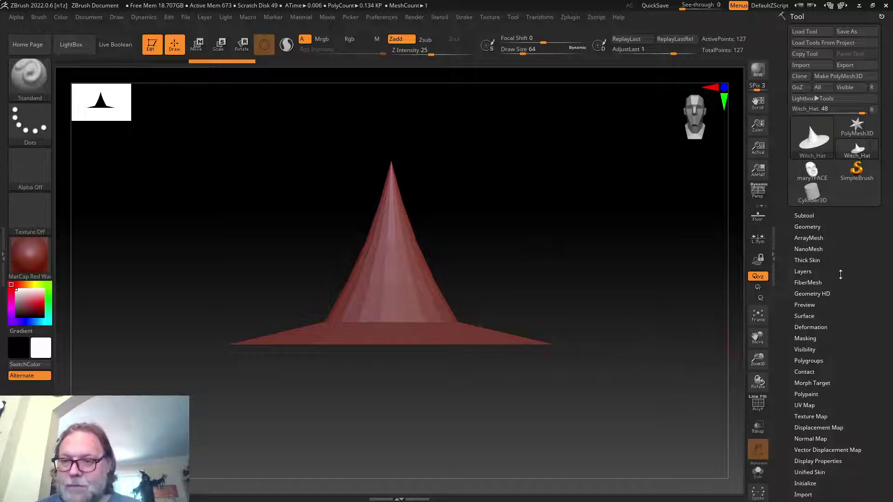
drag(598, 247, 389, 245)
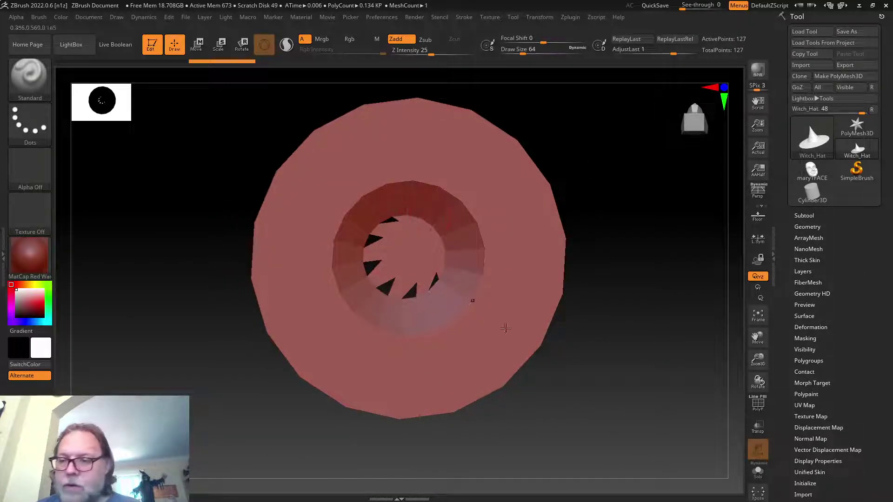
drag(852, 347, 851, 312)
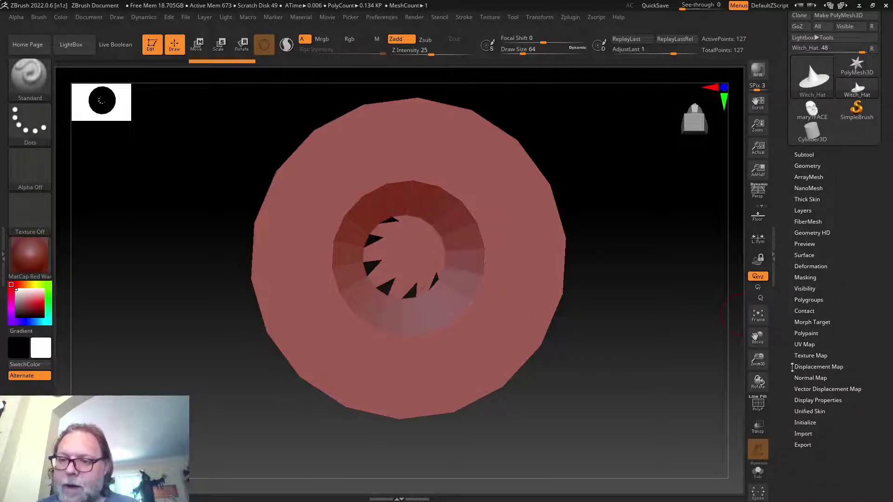
click(808, 166)
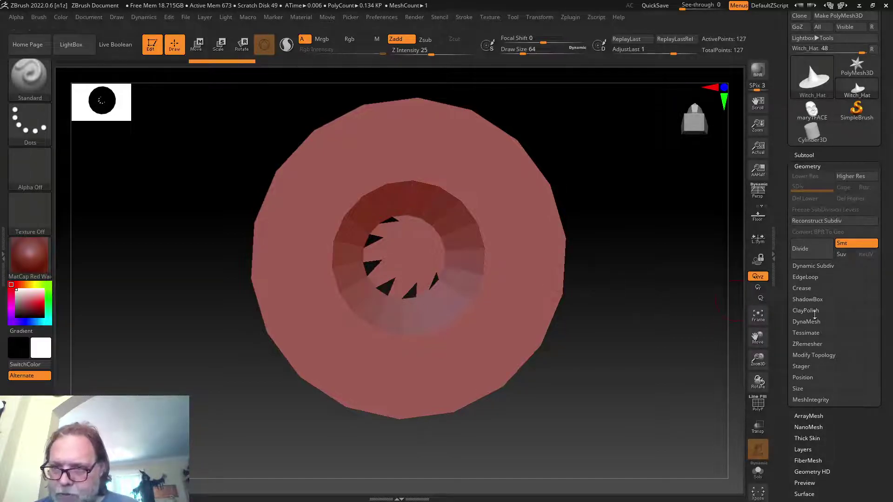
click(820, 354)
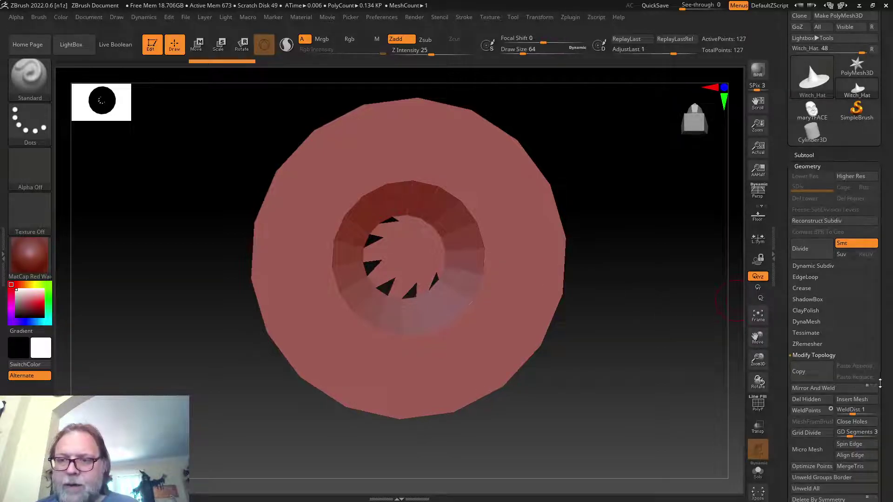
drag(885, 377, 876, 399)
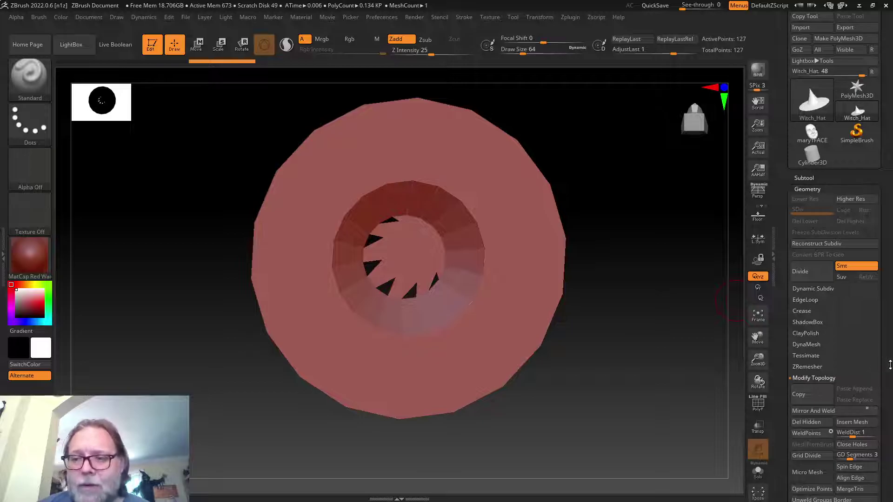
drag(888, 370, 879, 313)
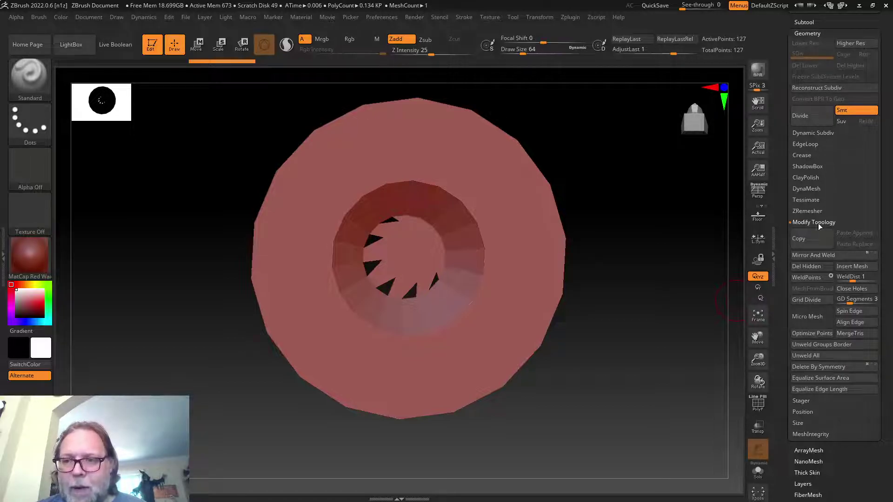
click(868, 292)
mouse_move(633, 303)
mouse_down()
mouse_move(630, 259)
mouse_move(607, 296)
mouse_move(602, 273)
mouse_move(584, 317)
mouse_move(610, 329)
mouse_move(597, 288)
mouse_up()
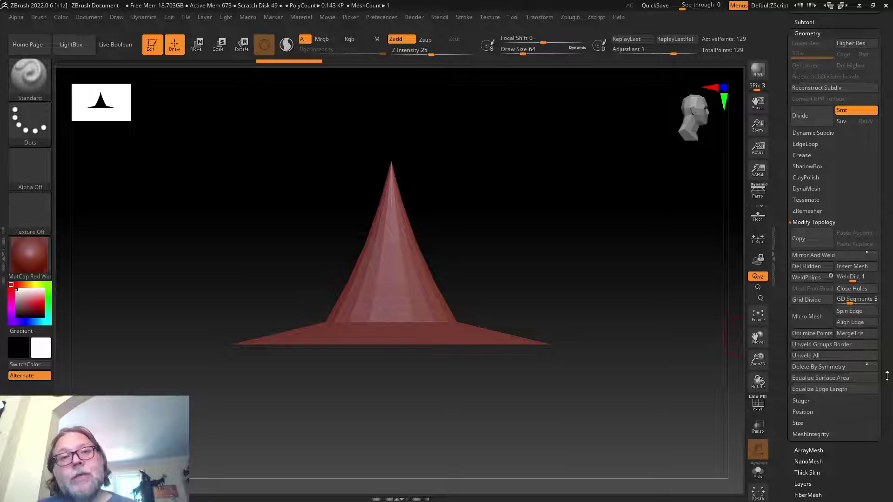
- Try remeshing the closed hat with ZRemesher, inspect the surface, and undo the remesh
scroll(865, 353, up, 2)
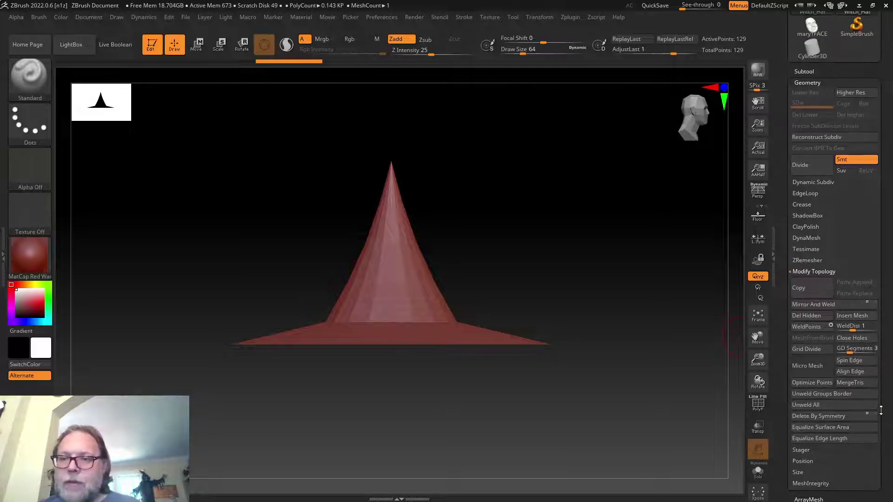
click(800, 258)
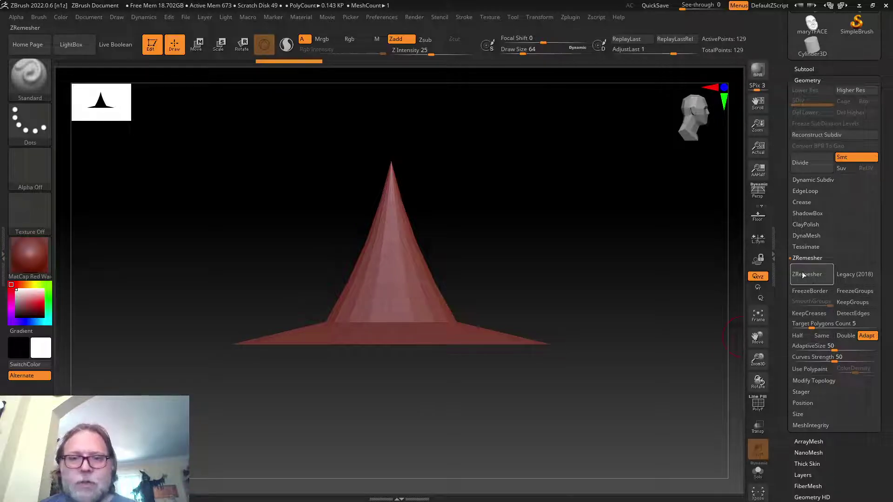
click(813, 274)
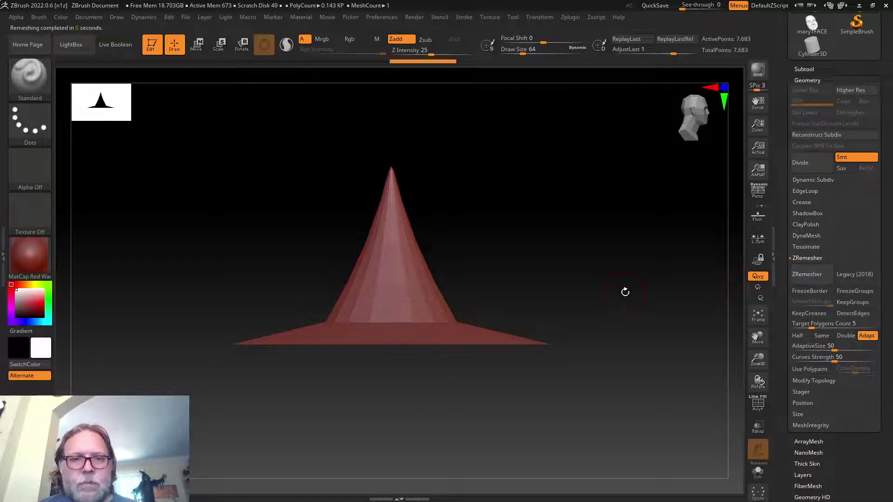
drag(629, 290, 524, 260)
key(ctrl)
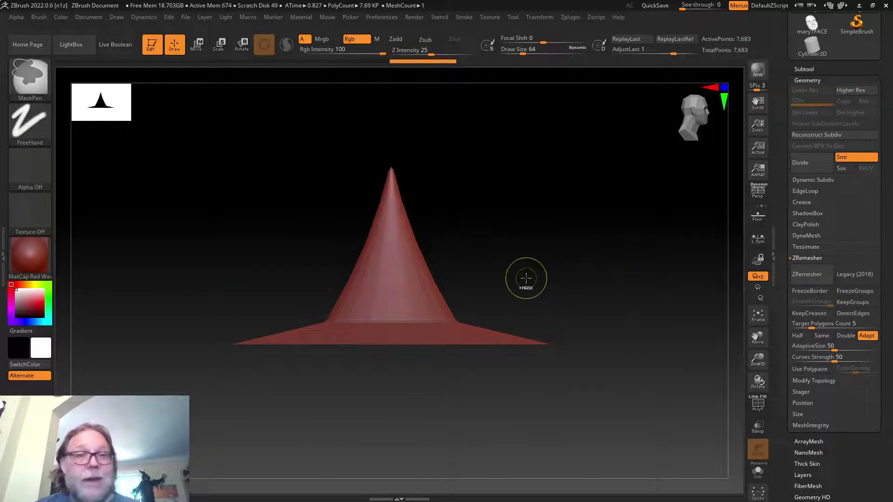
key(ctrl+z)
- Try subdividing the low-poly hat once without remeshing, check its underside, and revert the division
mouse_move(580, 271)
mouse_down()
mouse_move(546, 303)
mouse_move(555, 300)
mouse_up()
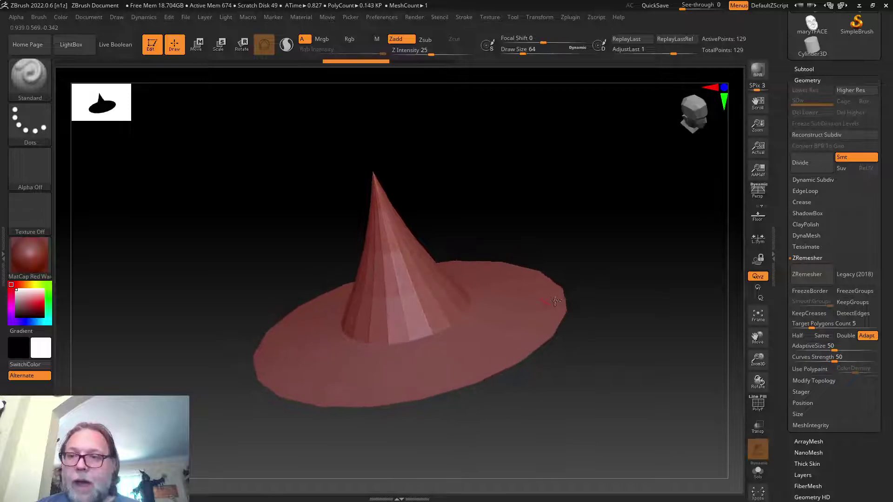
click(806, 167)
drag(570, 262, 571, 132)
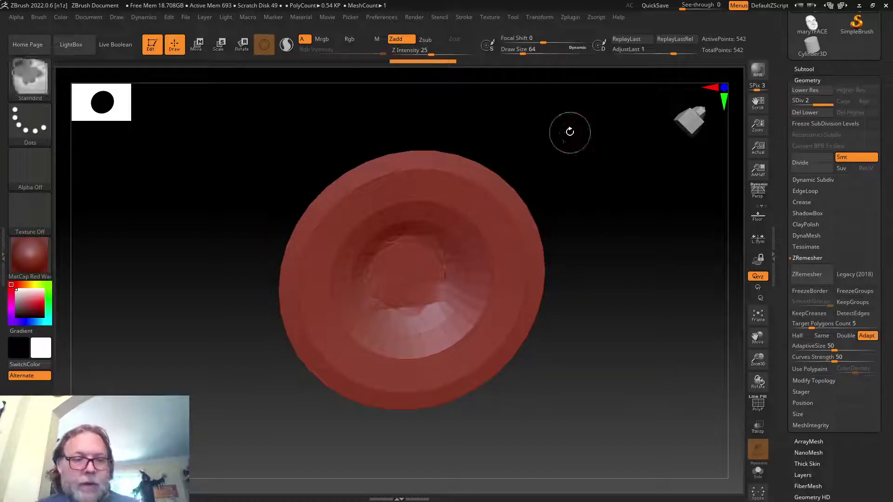
key(shift+d)
drag(642, 297, 636, 323)
- Remesh the hat with ZRemesher, divide it once to subdivision level 2, and return to the front view
click(807, 274)
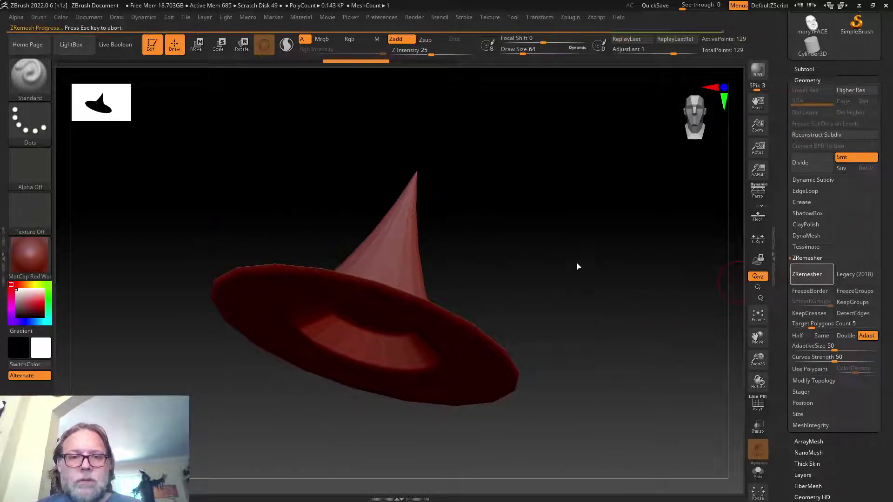
click(828, 166)
drag(550, 264, 651, 277)
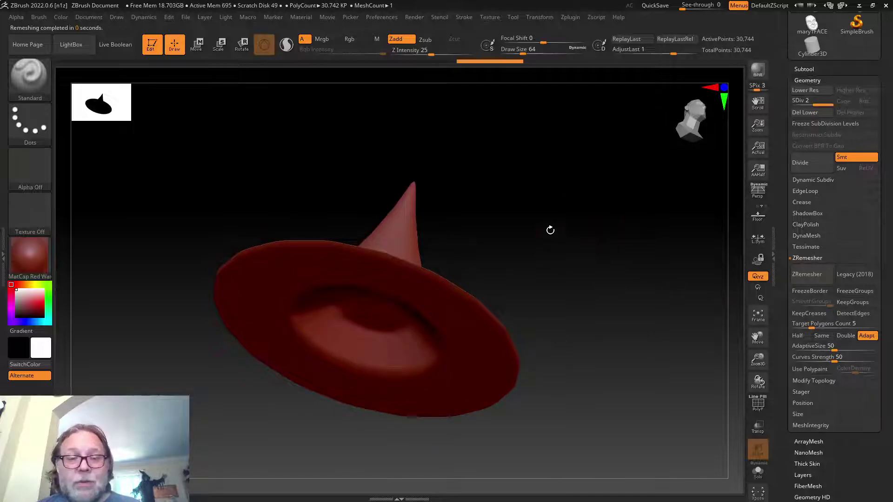
mouse_move(550, 231)
mouse_down()
mouse_move(514, 242)
mouse_move(535, 271)
mouse_move(538, 252)
mouse_move(547, 264)
mouse_up()
click(695, 118)
click(682, 116)
shift+drag(576, 191, 566, 217)
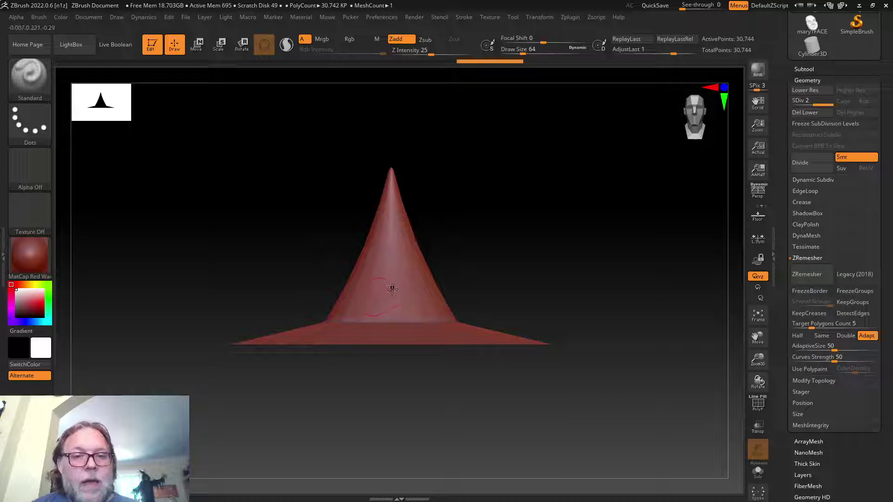
- Smooth the hat's cone and the brim around its base with the Smooth brush
key(shift)
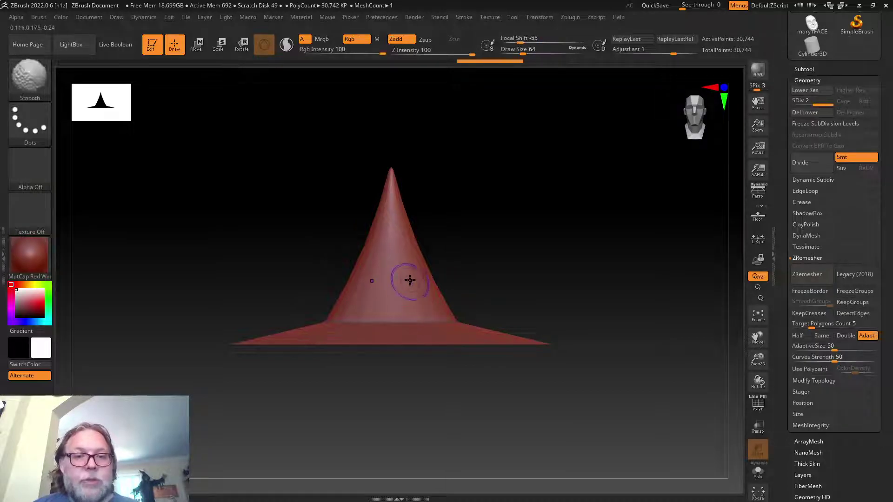
shift+drag(394, 207, 392, 201)
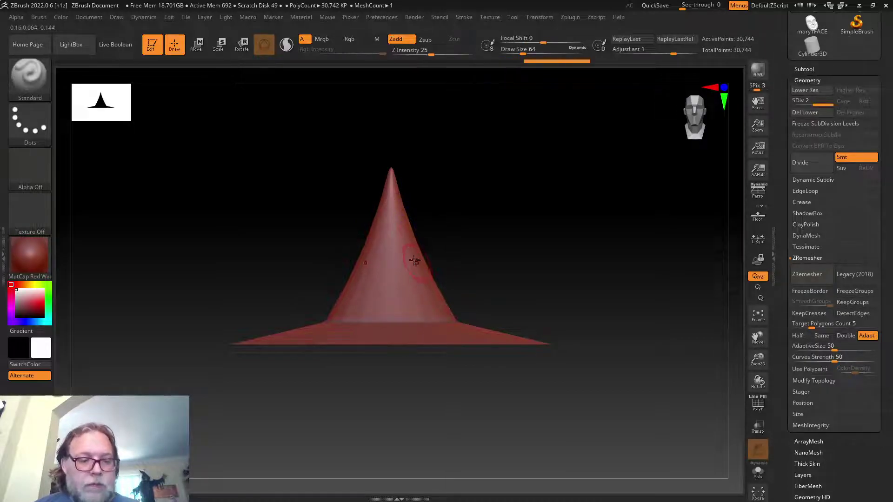
shift+drag(413, 260, 380, 205)
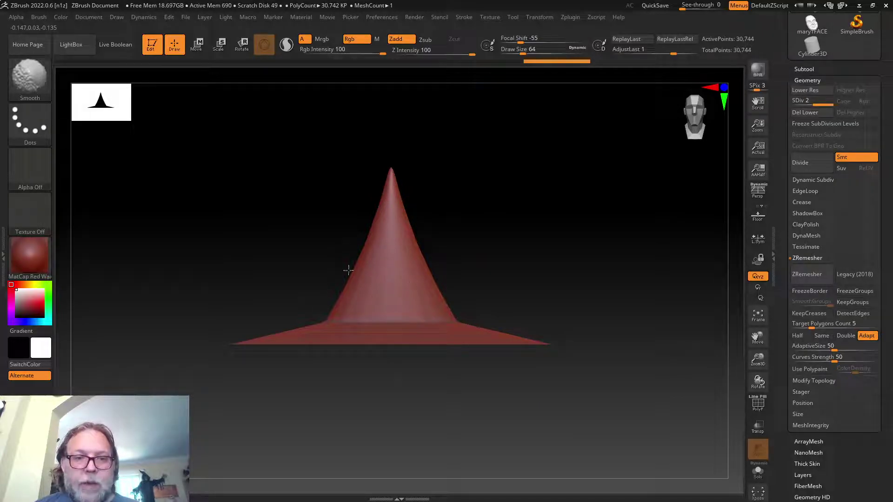
drag(298, 333, 307, 378)
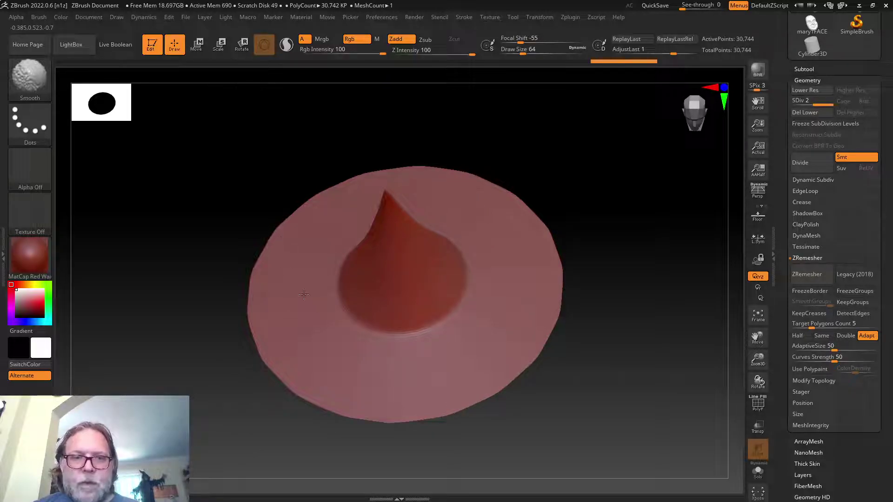
drag(576, 198, 299, 331)
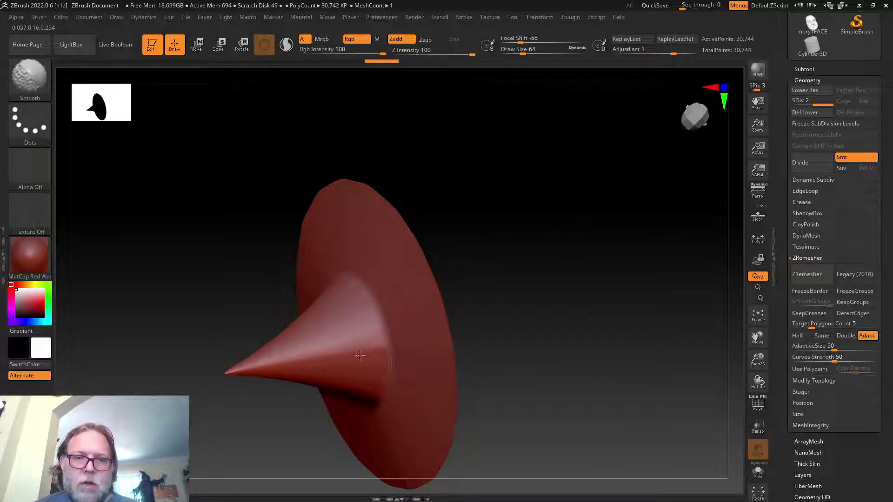
mouse_move(518, 302)
shift+mouse_down()
mouse_move(550, 164)
mouse_move(406, 222)
shift+mouse_up()
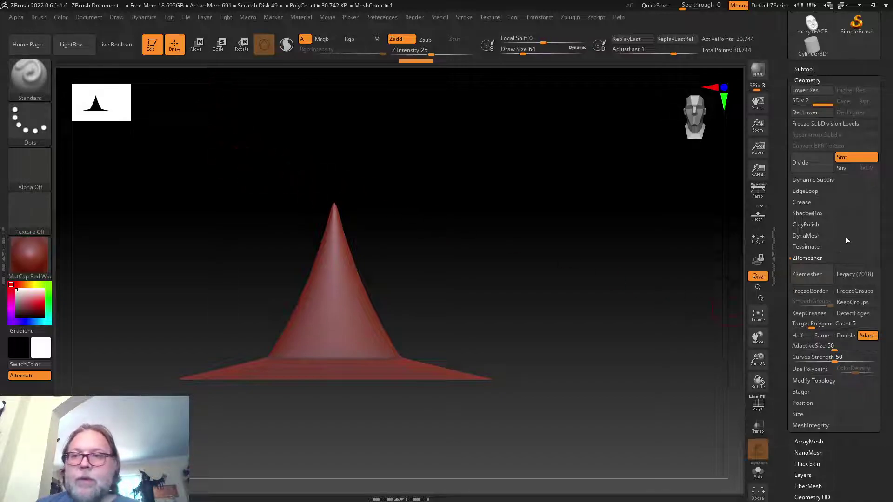
mouse_move(549, 185)
mouse_down()
mouse_move(494, 235)
mouse_move(520, 251)
mouse_move(679, 179)
mouse_up()
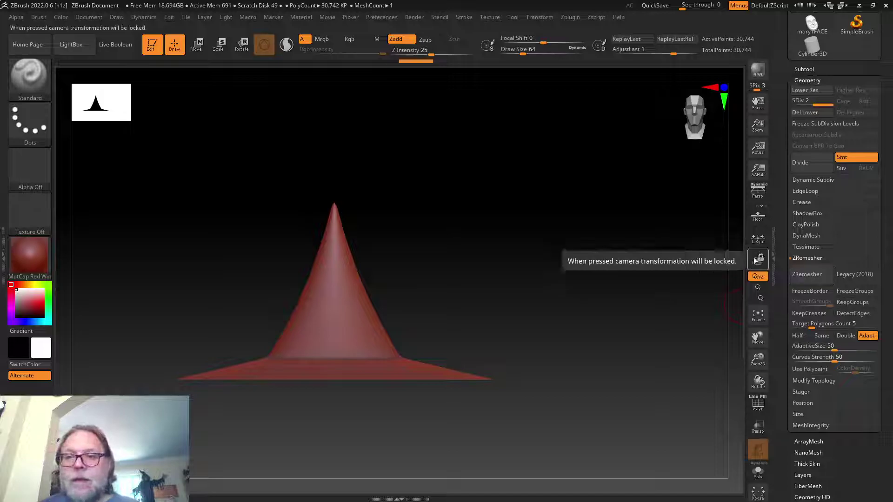
- Compare subdivision levels 1 and 2 of the hat and divide the mesh once more to level 3
click(798, 101)
key(d)
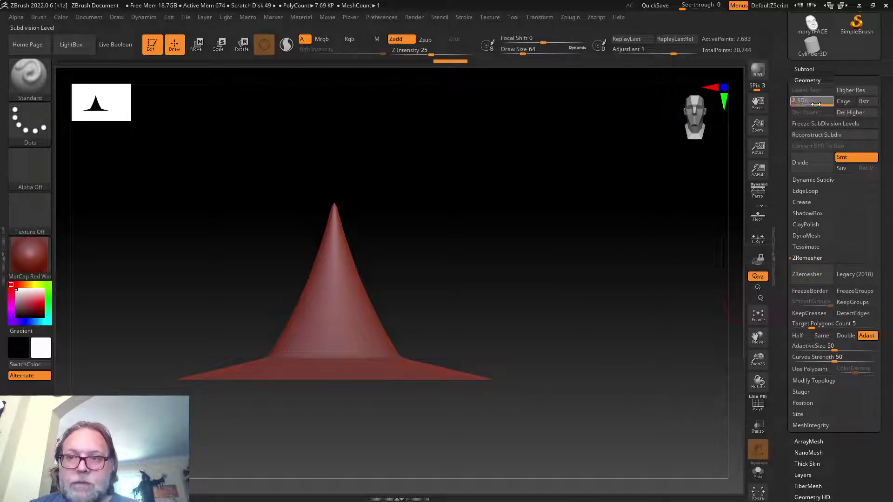
key(shift)
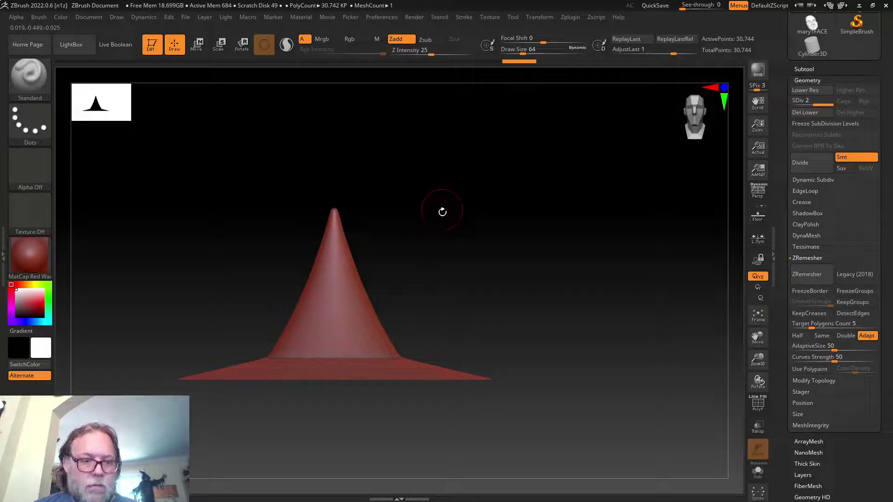
key(ctrl+d)
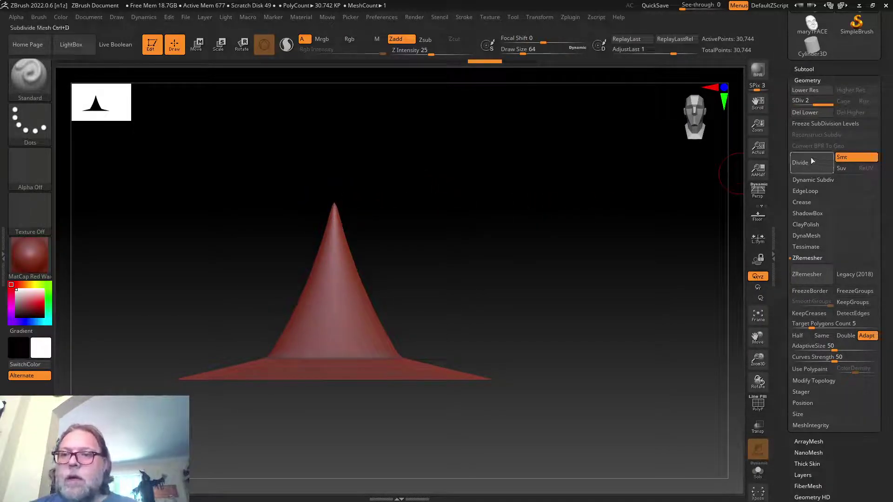
mouse_move(543, 233)
mouse_down()
mouse_move(518, 294)
mouse_move(474, 252)
mouse_move(443, 247)
mouse_move(455, 256)
mouse_move(497, 251)
mouse_up()
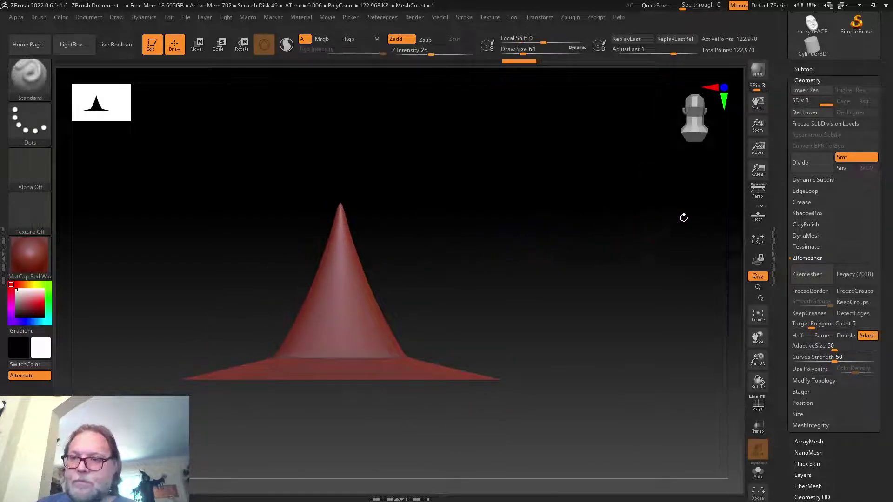
drag(565, 205, 613, 227)
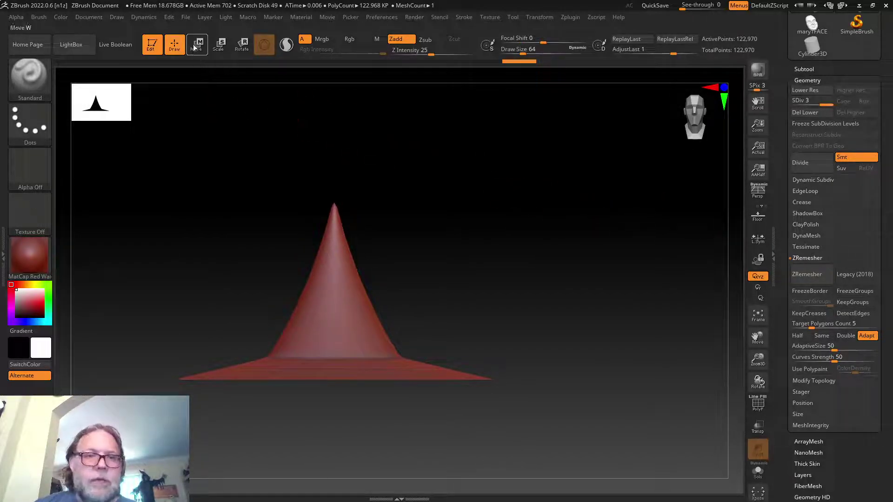
- Choose the Move brush from the 3D sculpting brushes for reshaping the hat
click(30, 81)
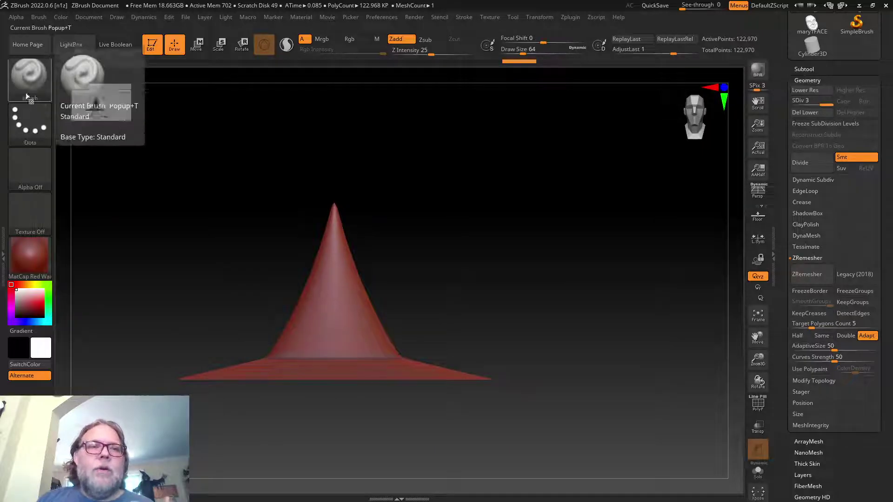
click(35, 77)
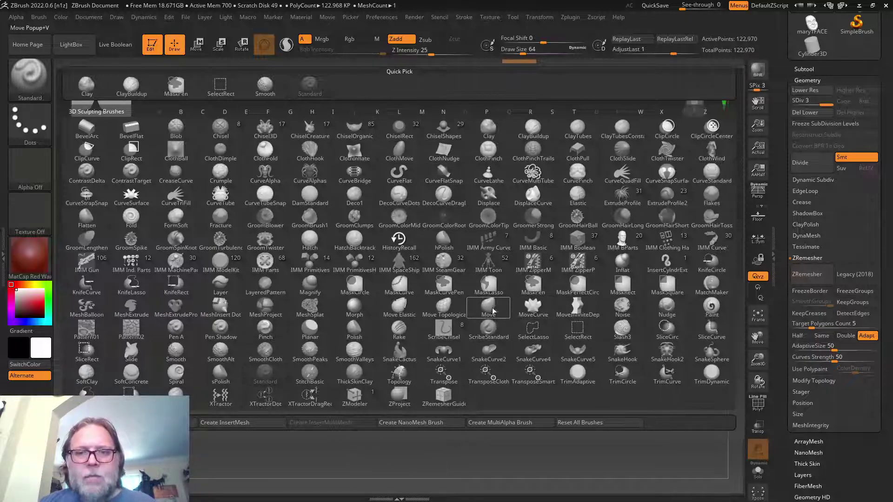
mouse_move(493, 311)
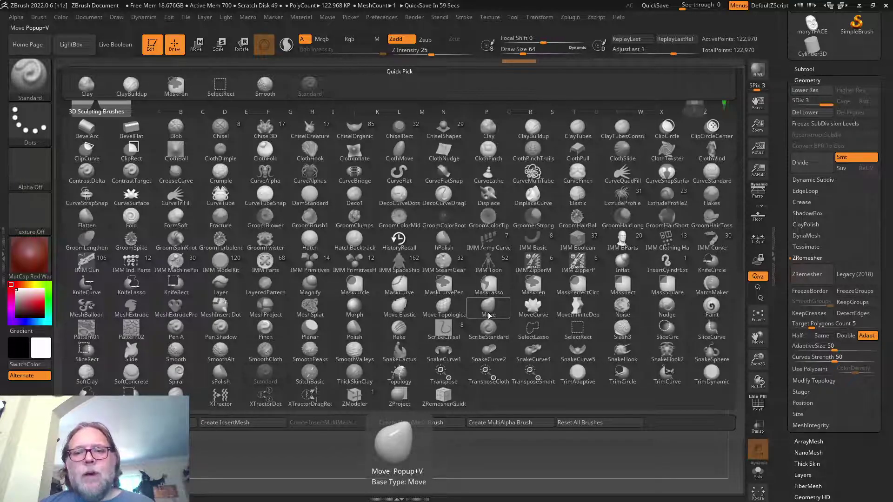
mouse_move(634, 353)
mouse_move(629, 336)
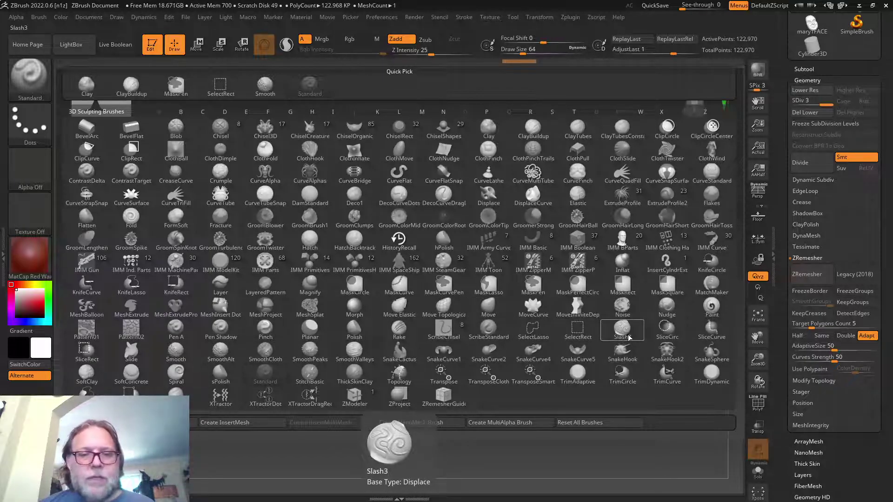
mouse_move(397, 331)
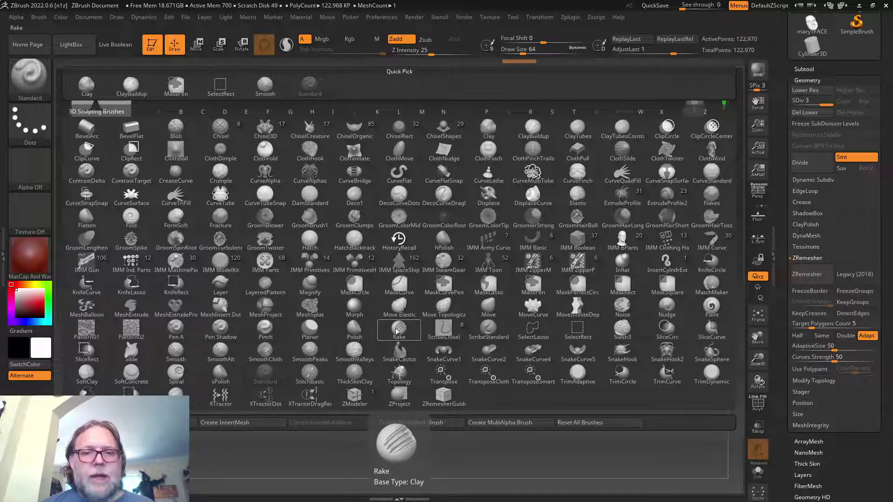
click(487, 311)
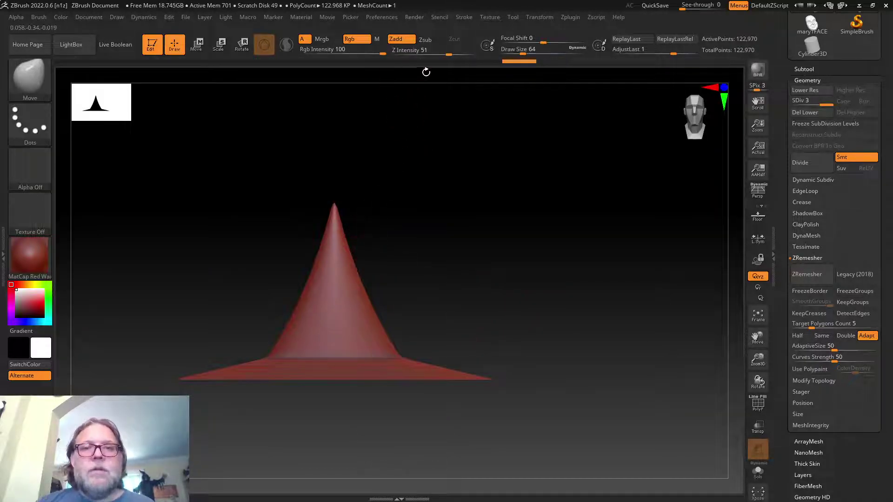
- Set the Draw Size to about 182, try to reshape the cone with the Move brush, and undo the strokes
drag(523, 51, 537, 52)
mouse_move(337, 287)
mouse_down()
mouse_move(411, 293)
mouse_move(469, 236)
mouse_up()
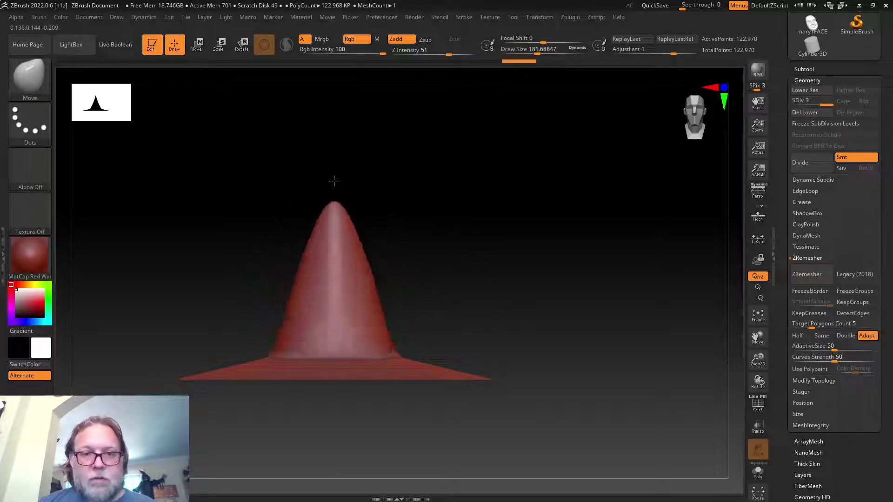
mouse_move(363, 294)
mouse_down()
mouse_move(484, 270)
mouse_move(487, 278)
mouse_move(458, 283)
mouse_move(461, 225)
mouse_up()
key(ctrl+z)
- Mask the cone in the side view and invert the mask so that only the brim is protected
mouse_move(314, 163)
ctrl+mouse_down()
mouse_move(492, 346)
mouse_move(478, 335)
mouse_move(484, 342)
ctrl+mouse_up()
ctrl+shift+click(545, 311)
mouse_move(547, 309)
mouse_down()
mouse_move(551, 295)
mouse_move(561, 313)
mouse_up()
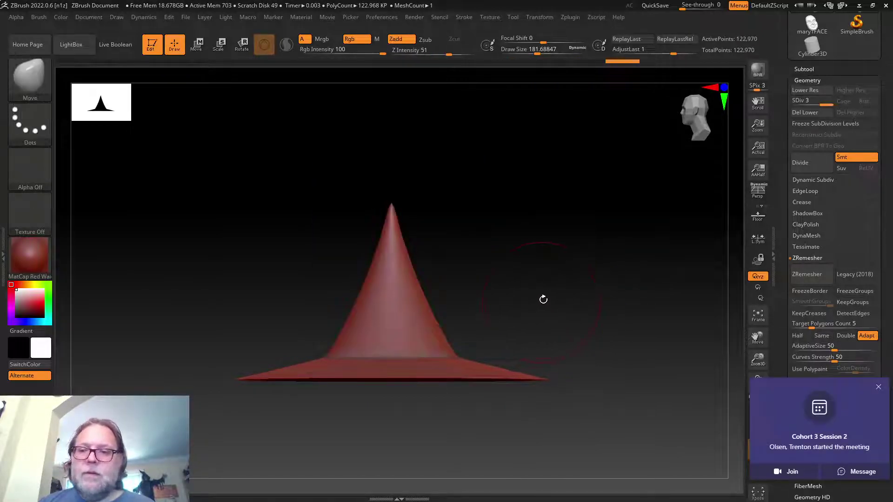
mouse_move(302, 163)
ctrl+mouse_down()
mouse_move(323, 199)
mouse_move(487, 361)
ctrl+mouse_up()
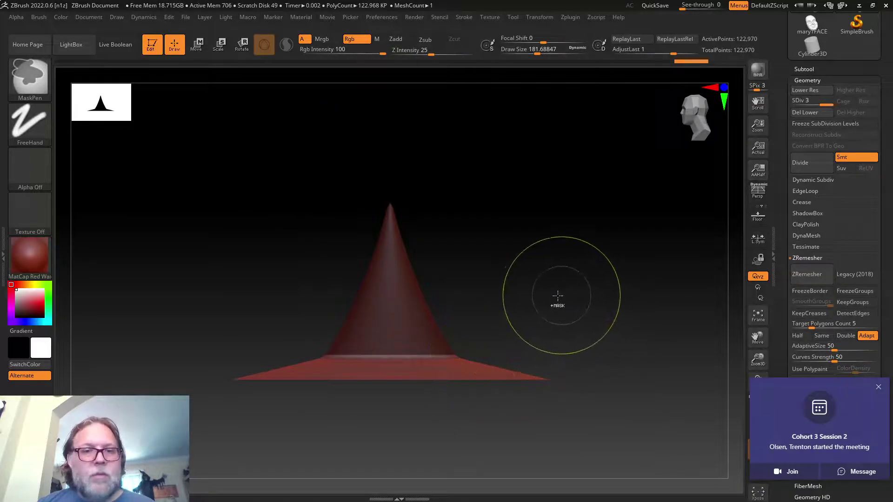
ctrl+click(538, 298)
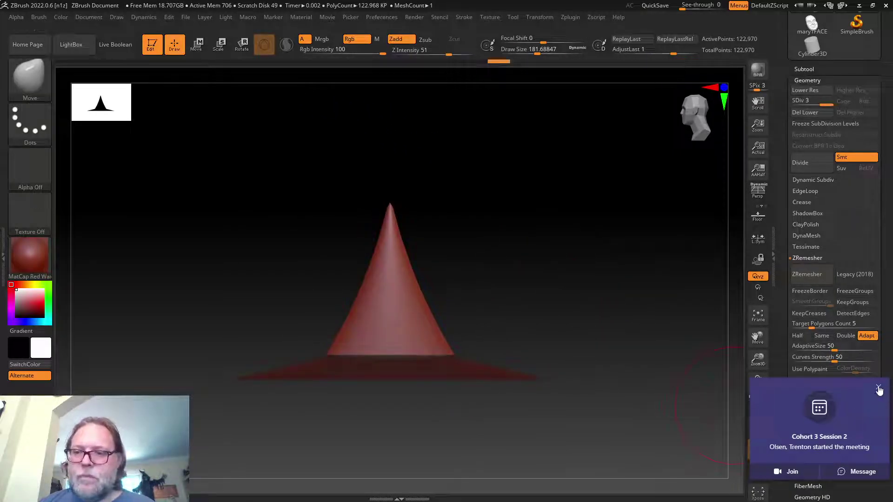
- Stretch the unmasked cone taller by scaling it along its vertical axis, and clear the mask
click(220, 45)
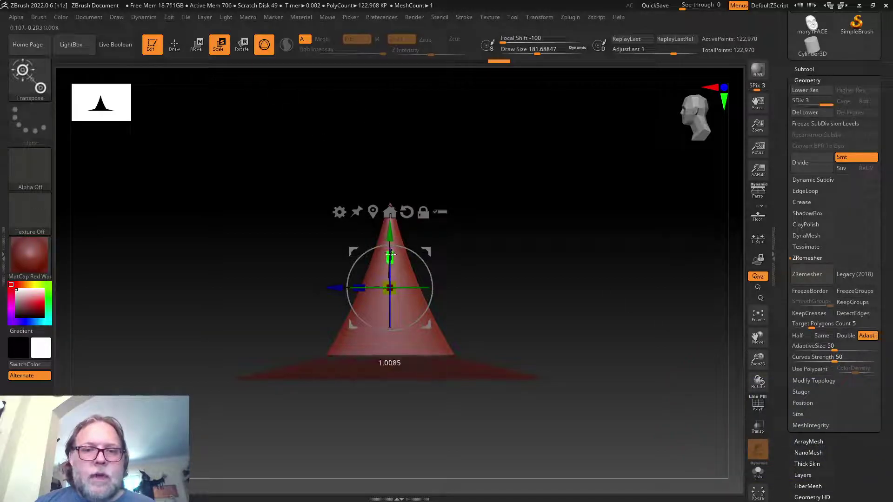
drag(390, 254, 395, 191)
click(181, 49)
mouse_move(468, 237)
mouse_down()
mouse_move(482, 265)
mouse_move(504, 277)
mouse_move(501, 255)
mouse_move(508, 265)
mouse_move(505, 326)
mouse_up()
key(ctrl)
key(shift)
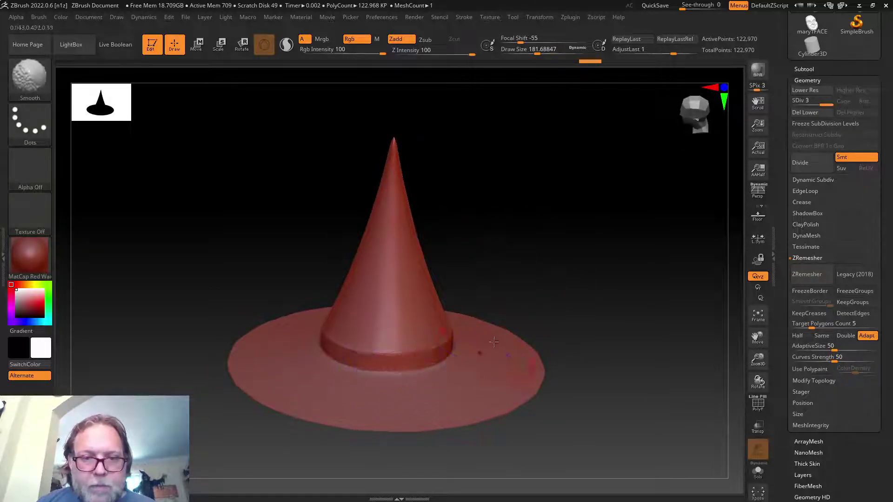
- Mask the upper half of the cone in the side view, try rotating the unmasked lower part, and undo the rotation
mouse_move(522, 259)
mouse_down()
mouse_move(535, 247)
mouse_move(530, 303)
mouse_move(544, 323)
mouse_move(528, 232)
mouse_up()
key(shift)
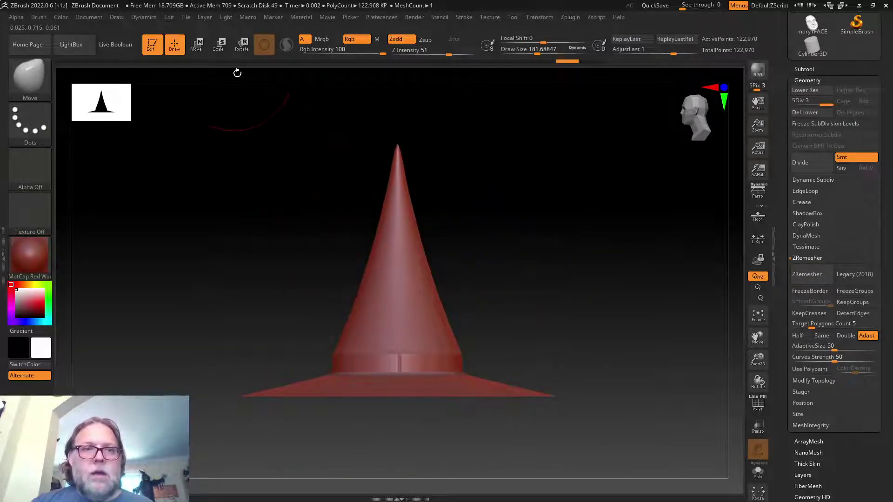
ctrl+drag(309, 125, 478, 268)
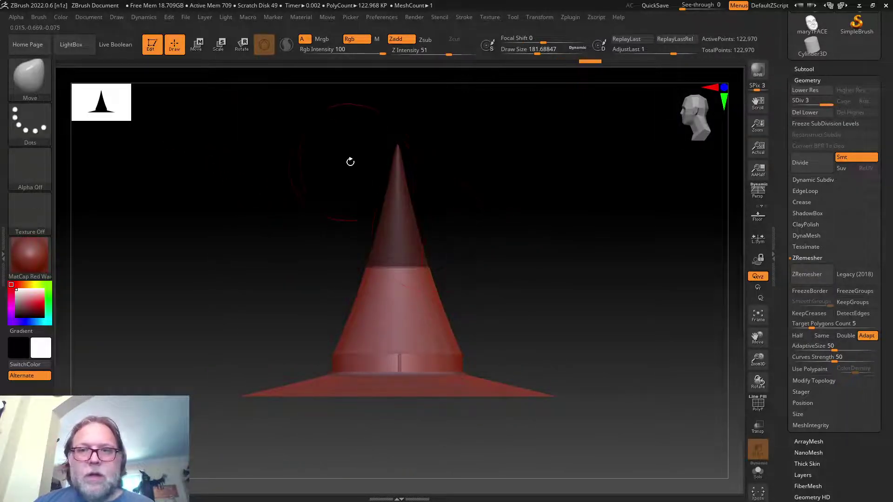
click(242, 44)
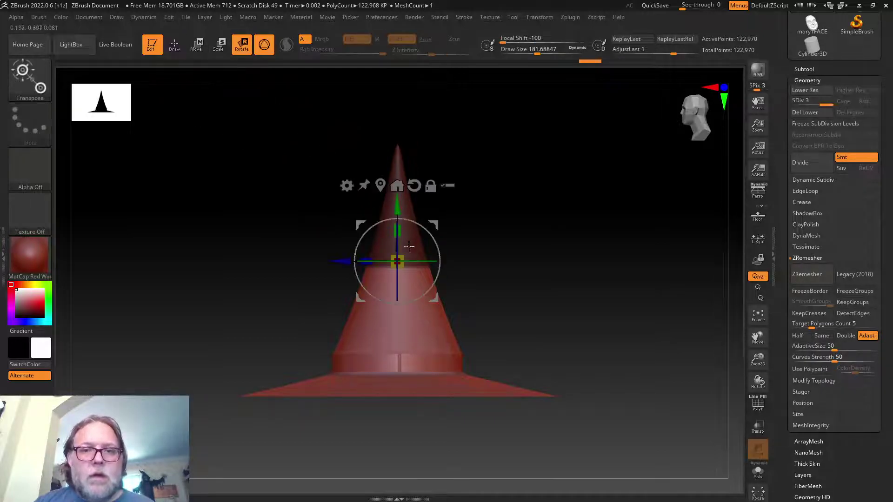
drag(423, 237, 431, 247)
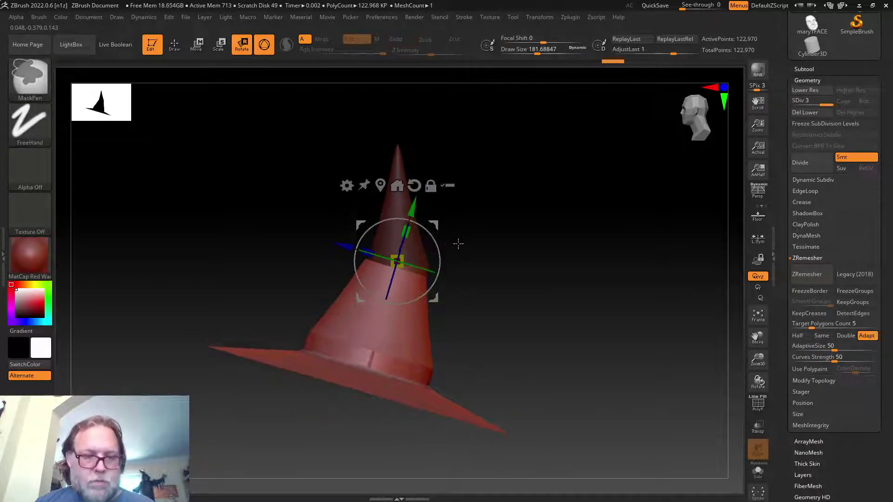
key(ctrl+z)
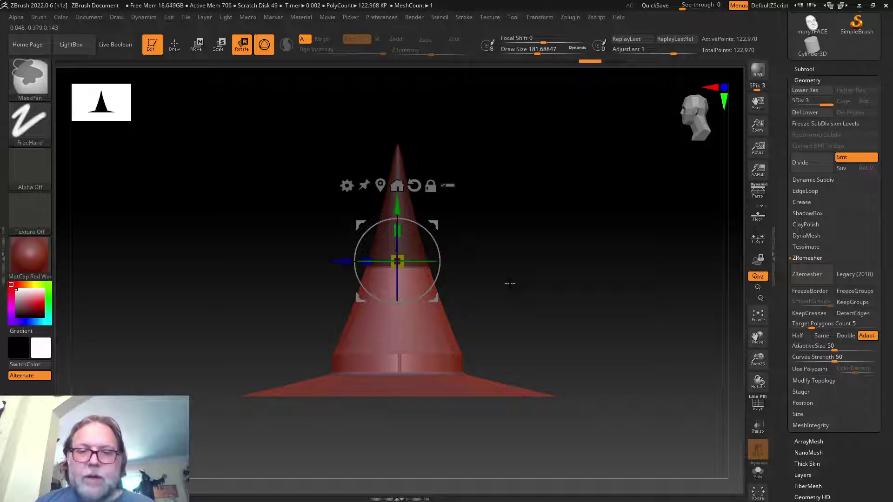
- Invert the mask and rotate and shift the cone's upper half so the hat bends sideways in the side view
drag(438, 240, 441, 257)
drag(423, 223, 455, 211)
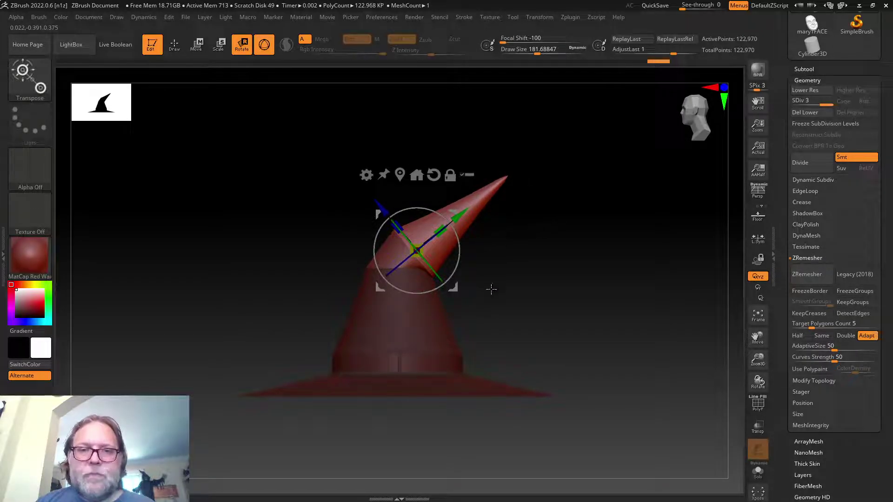
shift+drag(492, 293, 502, 273)
drag(527, 205, 519, 264)
key(q)
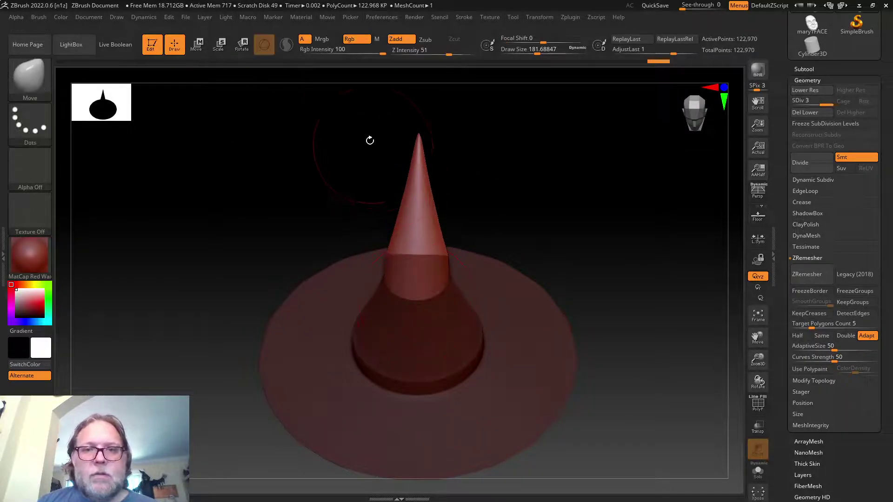
- Mask the whole hat except for the pointed tip of the bent cone
ctrl+drag(361, 108, 489, 210)
drag(551, 275, 568, 393)
ctrl+click(595, 309)
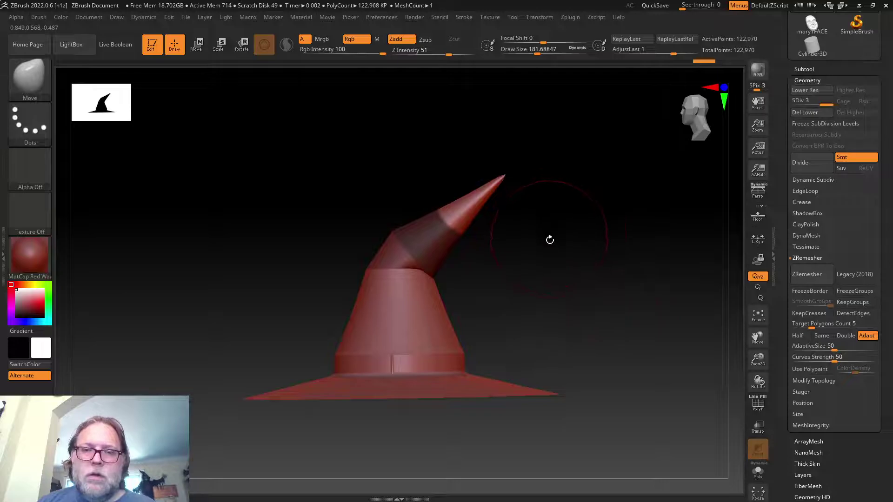
mouse_move(582, 429)
ctrl+mouse_down()
mouse_move(475, 389)
mouse_move(193, 257)
ctrl+mouse_up()
- Rotate the unmasked tip downward, reposition it at the end of the bend, and clear the mask
click(220, 45)
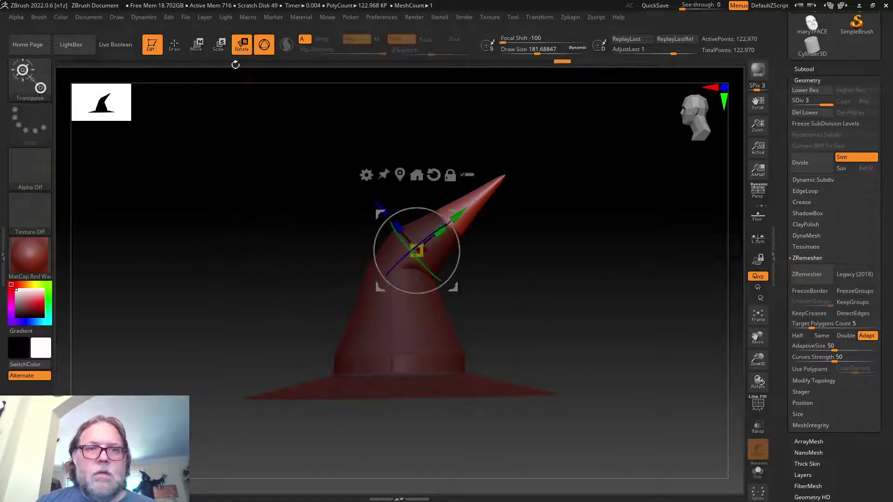
drag(437, 213, 455, 269)
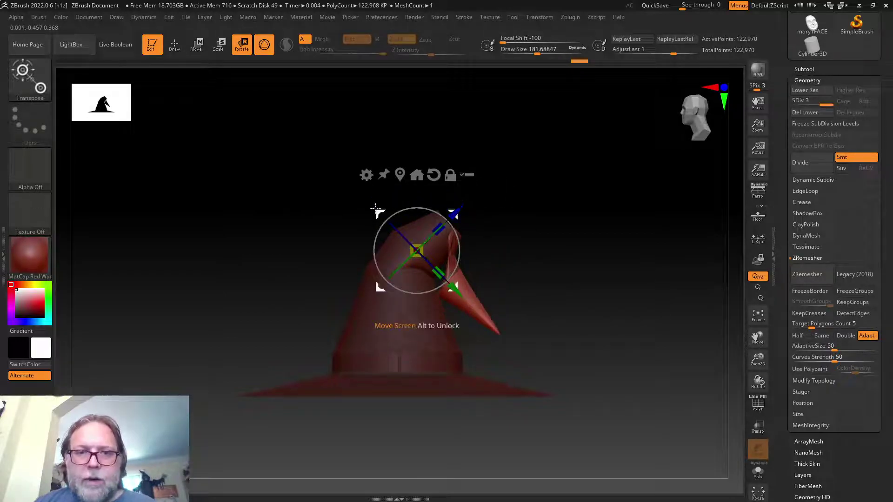
drag(380, 214, 392, 166)
drag(471, 186, 451, 197)
key(q)
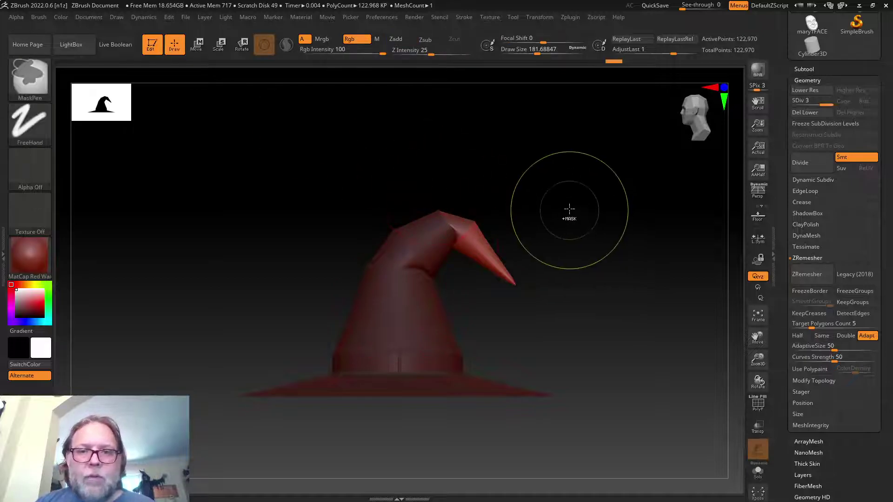
mouse_move(568, 205)
ctrl+mouse_down()
mouse_move(572, 240)
mouse_move(535, 235)
ctrl+mouse_up()
- Smooth both bends of the cone with the Smooth brush to round the transitions
key(shift)
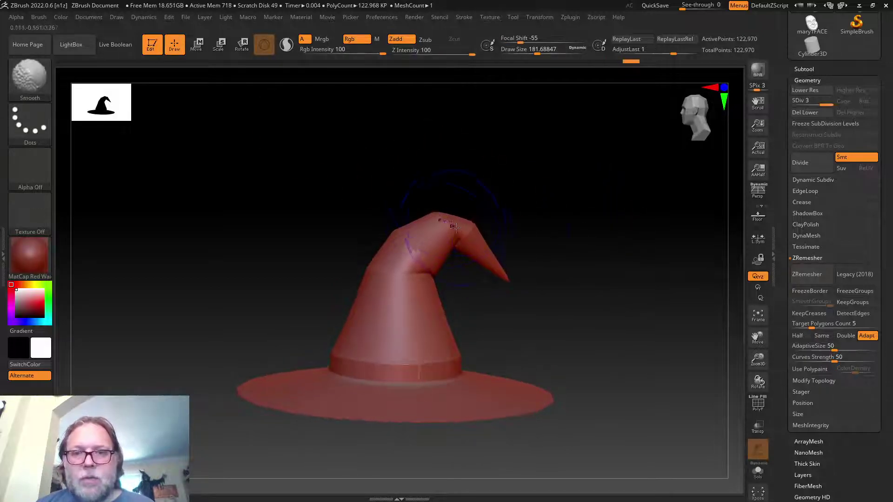
shift+drag(409, 236, 395, 275)
shift+drag(458, 275, 473, 275)
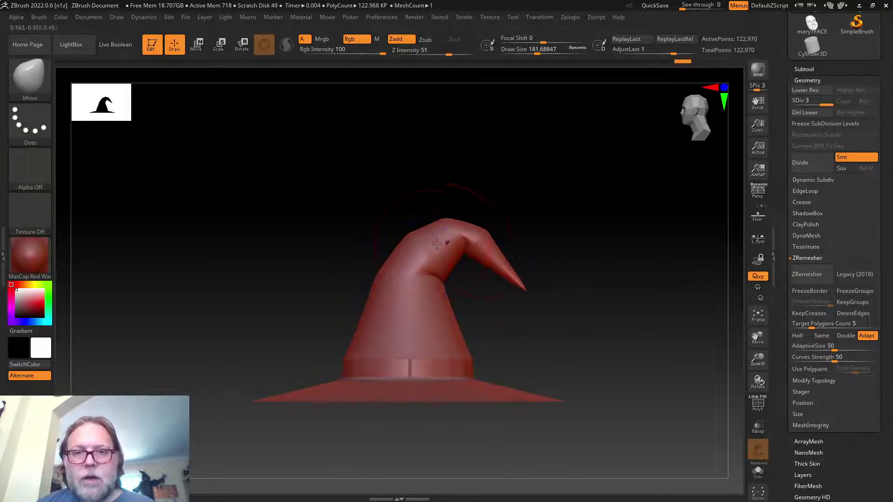
shift+drag(437, 244, 460, 251)
right_drag(459, 251, 474, 236)
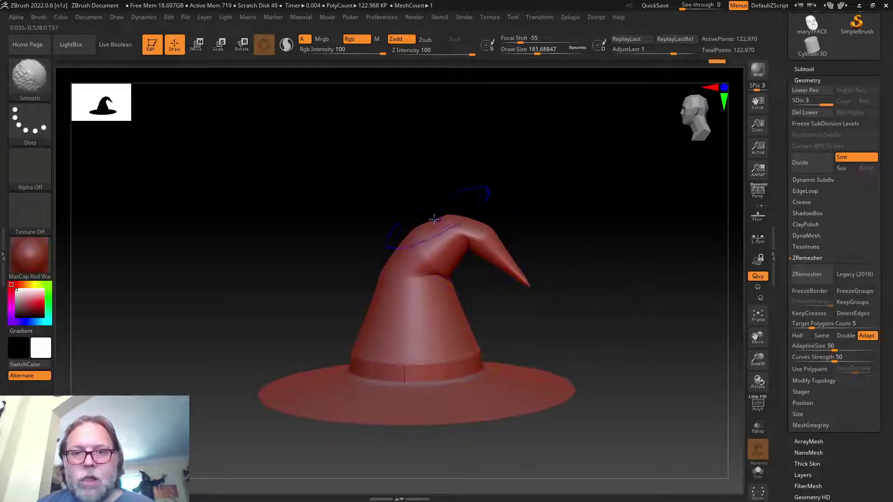
shift+drag(393, 270, 427, 243)
- Set the Draw Size to about 120 and pull a bulging fold out of the cone's outer side below the lower bend
mouse_move(521, 226)
shift+right_down()
mouse_move(594, 229)
mouse_move(604, 243)
shift+right_up()
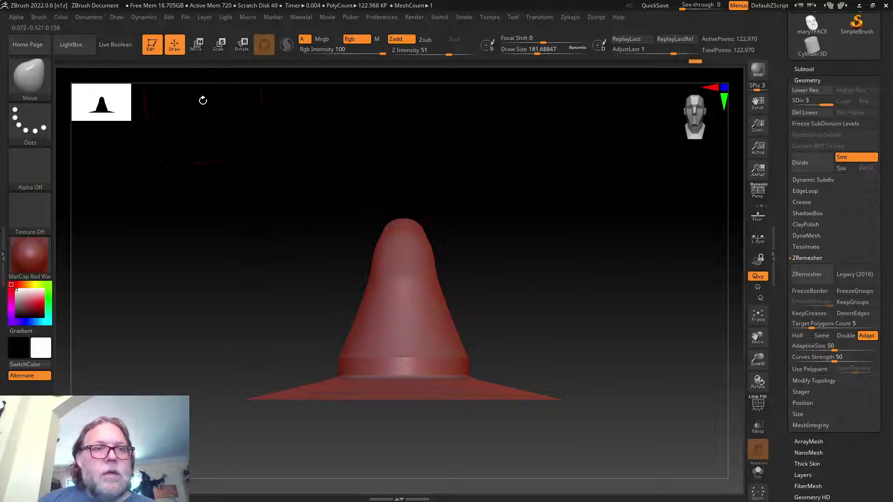
drag(539, 51, 531, 50)
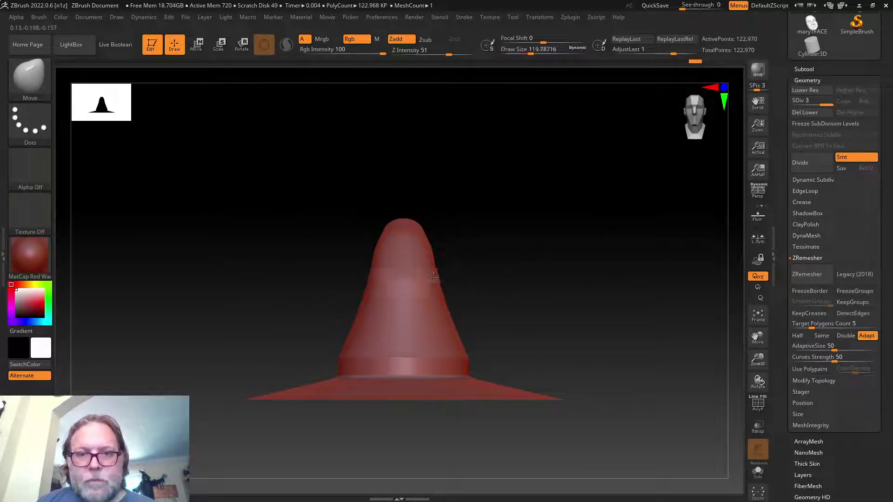
right_drag(437, 323, 423, 330)
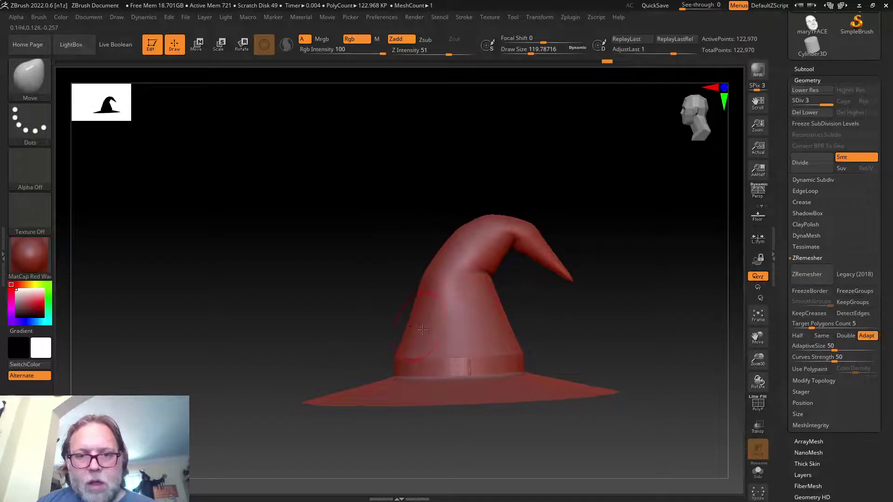
mouse_move(432, 301)
mouse_down()
mouse_move(414, 307)
mouse_move(427, 298)
mouse_move(411, 282)
mouse_up()
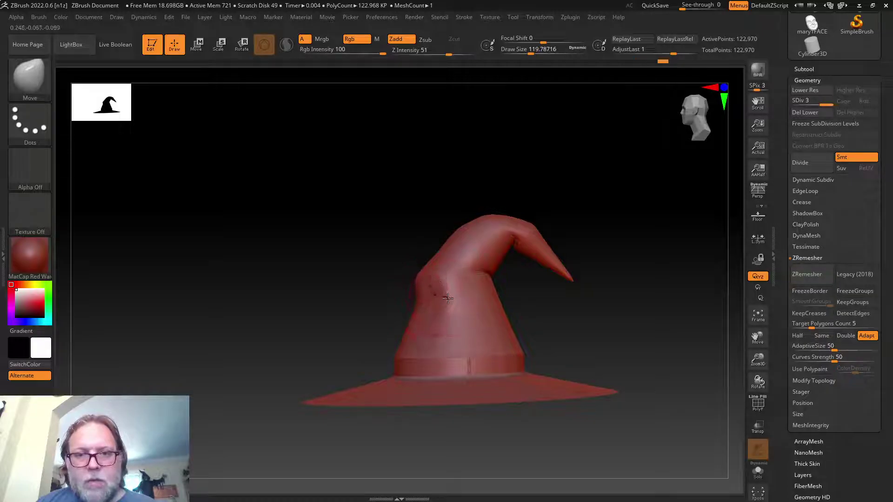
right_drag(346, 297, 401, 291)
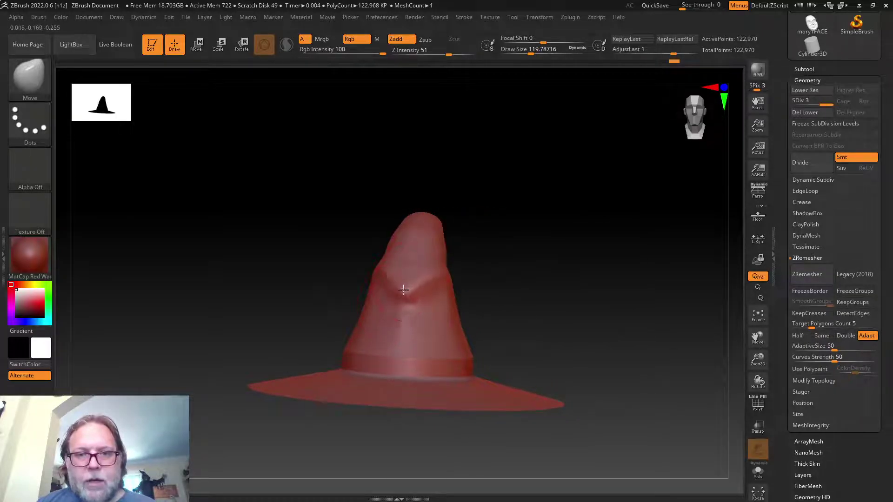
right_drag(532, 301, 448, 283)
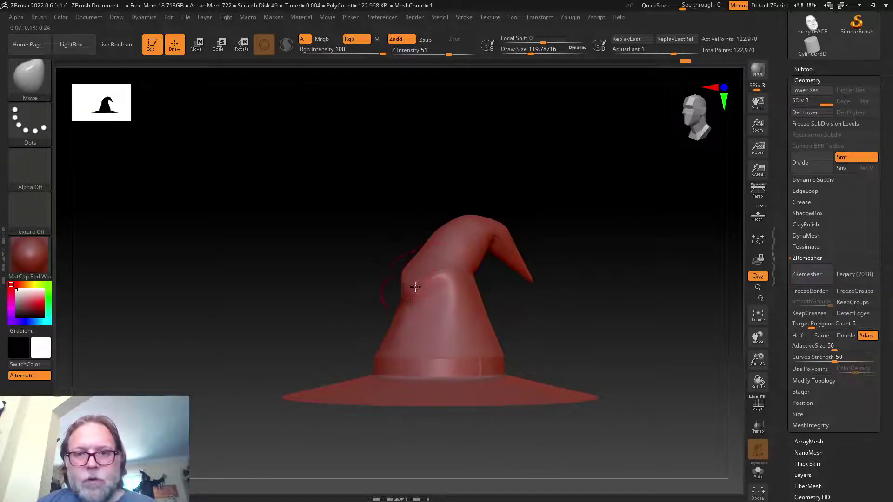
right_drag(529, 288, 483, 230)
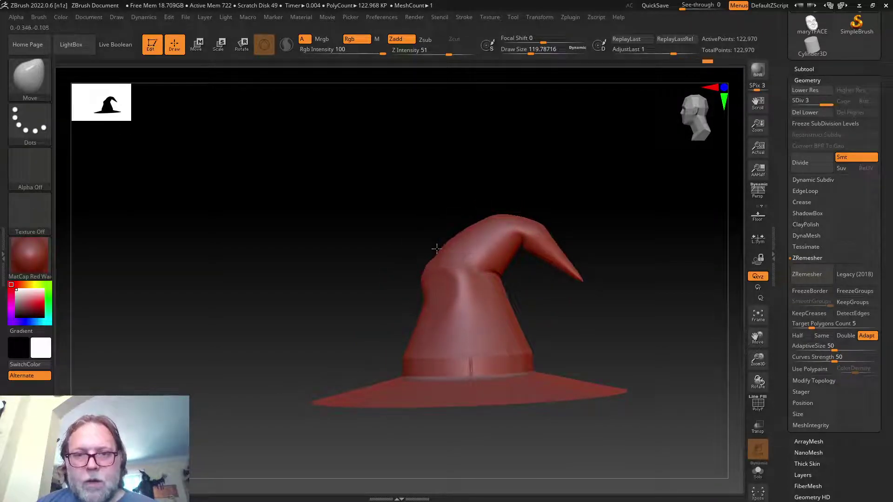
- Set the Draw Size to about 59 and pull up a small fold on top of the cone's upper bend
right_drag(468, 182, 515, 167)
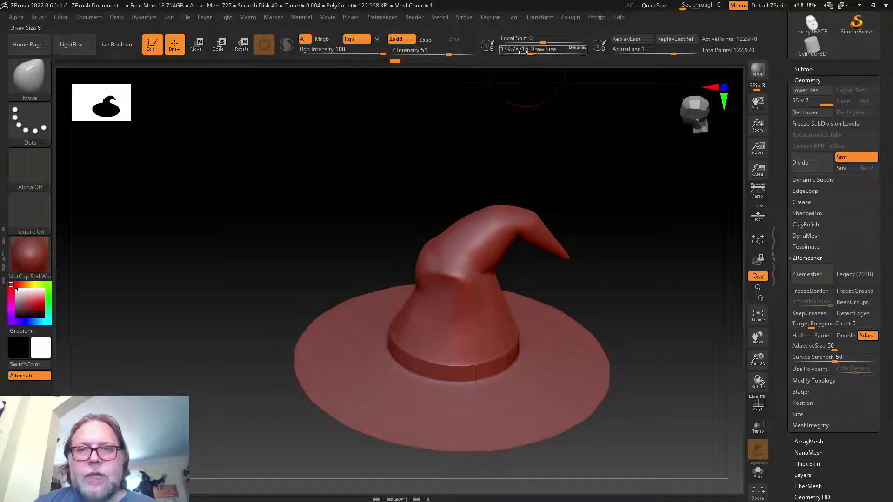
drag(531, 53, 523, 52)
right_drag(542, 158, 524, 149)
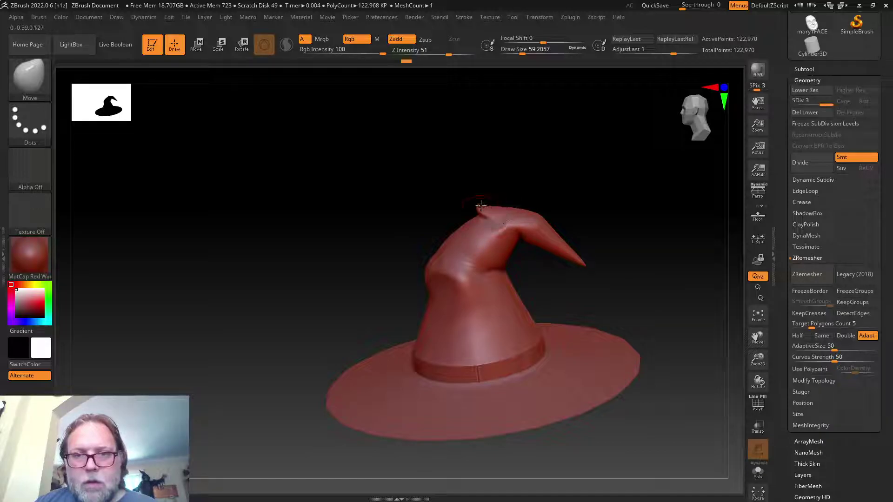
mouse_move(480, 203)
right_down()
mouse_move(508, 185)
mouse_move(501, 208)
mouse_move(526, 222)
mouse_move(539, 205)
mouse_move(533, 253)
right_up()
right_drag(374, 186, 385, 219)
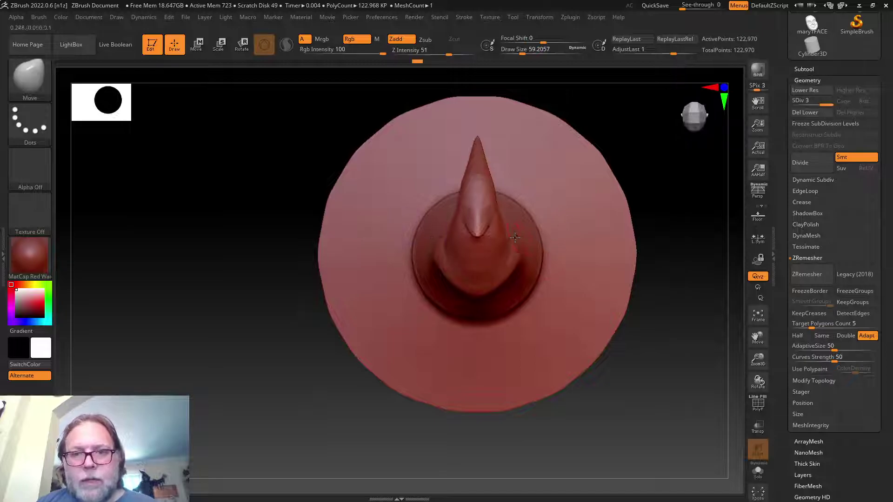
- Shape and soften the fold on top of the cone's upper bend with the Move and Smooth brushes
key(shift)
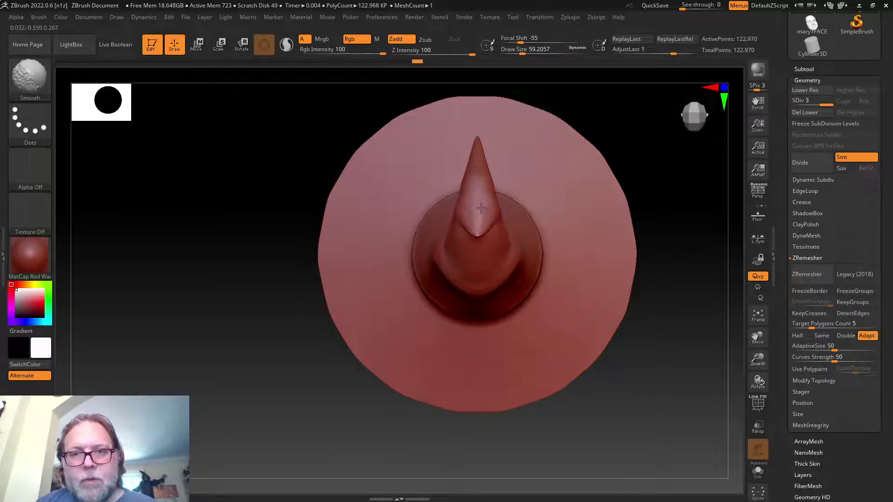
right_drag(639, 341, 594, 253)
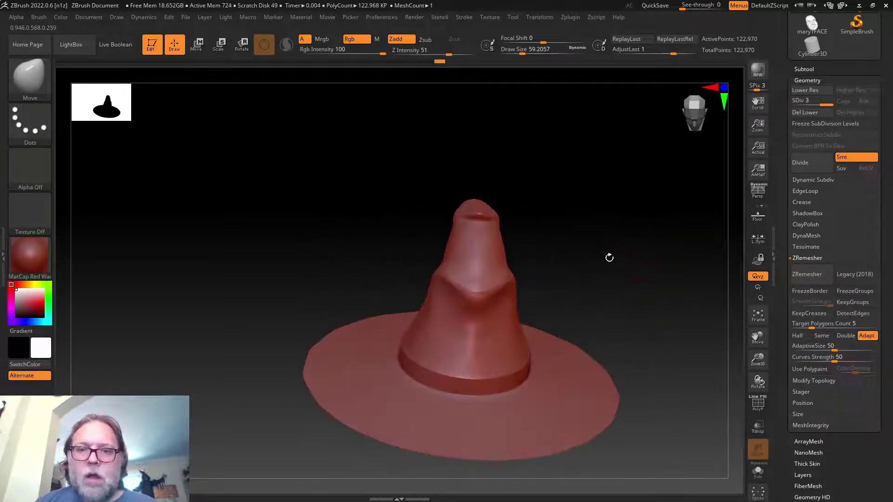
right_drag(511, 238, 447, 219)
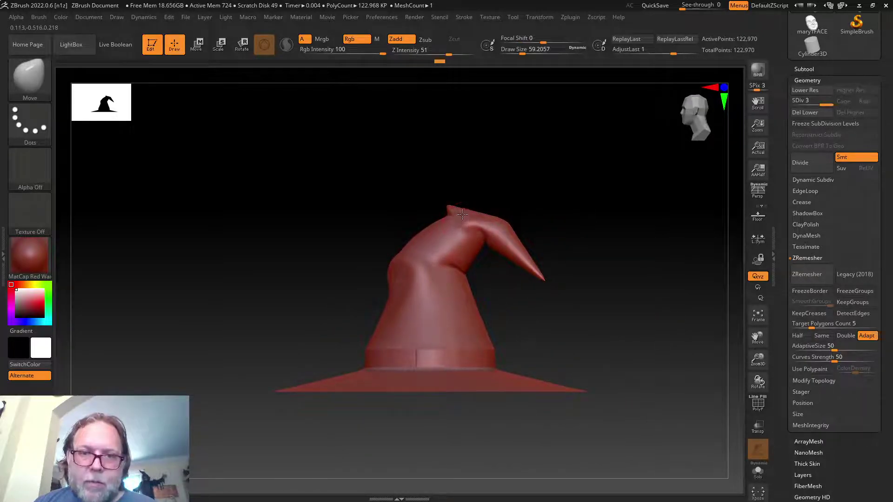
right_drag(508, 189, 459, 211)
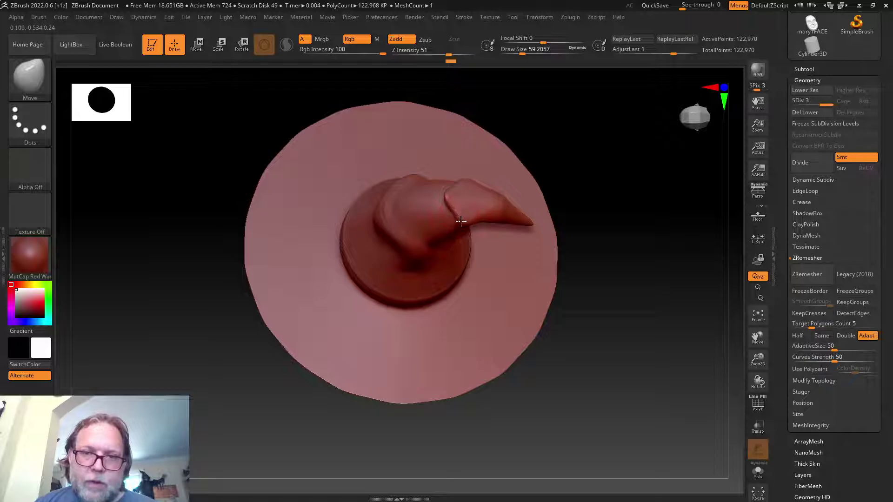
key(shift)
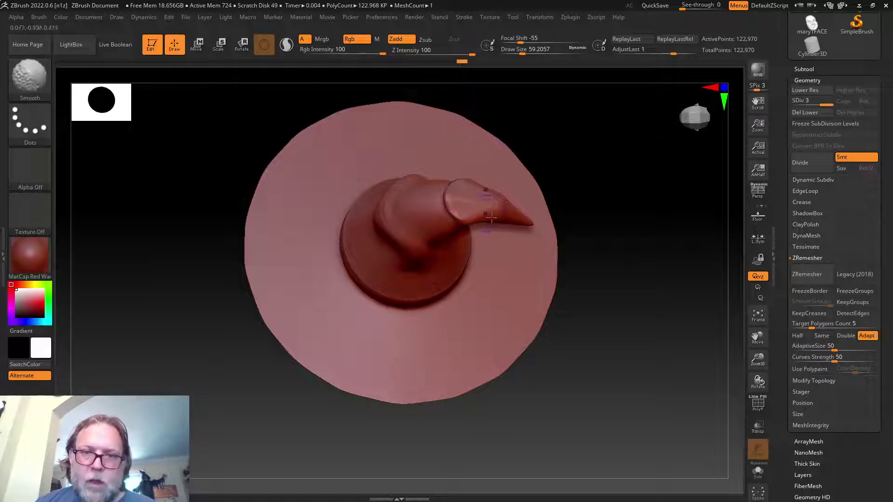
drag(583, 363, 588, 284)
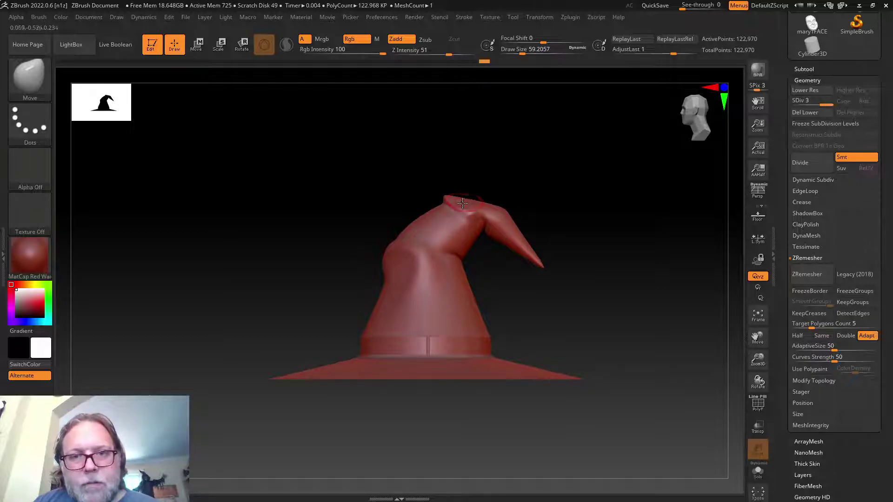
right_drag(481, 186, 506, 197)
key(shift)
drag(525, 221, 427, 244)
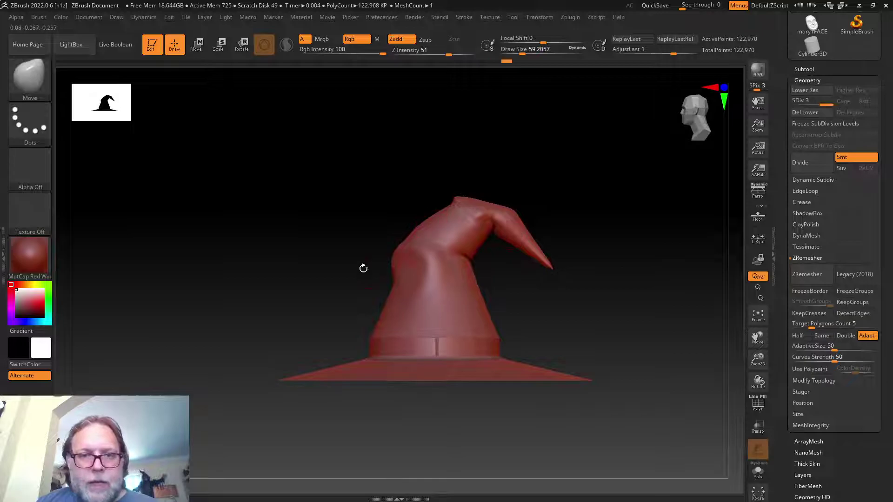
drag(357, 266, 369, 269)
right_drag(369, 269, 335, 267)
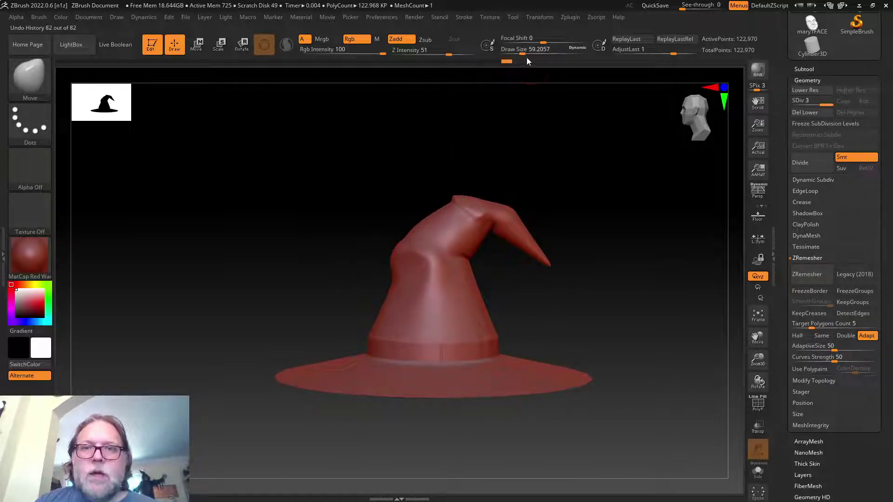
- Set the Draw Size to about 94 and fill out the cone's sides just below the lower bend
drag(524, 55, 529, 55)
mouse_move(360, 188)
mouse_down()
mouse_move(386, 177)
mouse_move(379, 182)
mouse_up()
drag(385, 253, 379, 285)
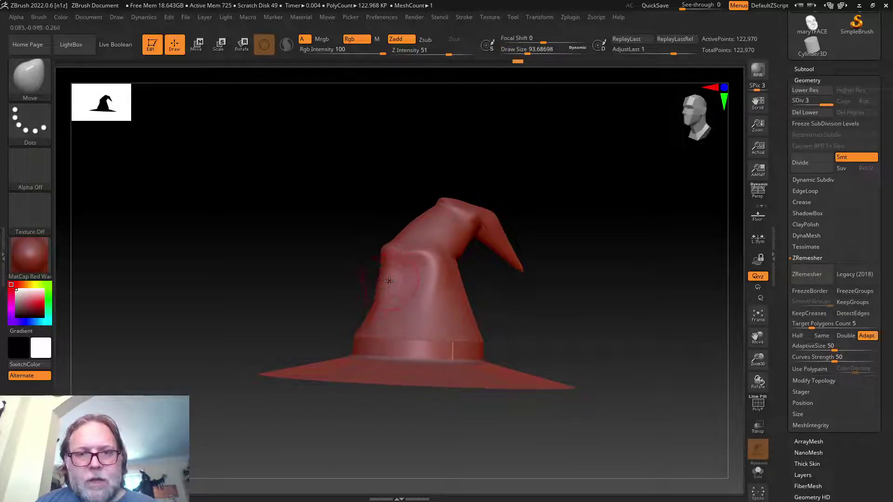
right_drag(386, 277, 303, 243)
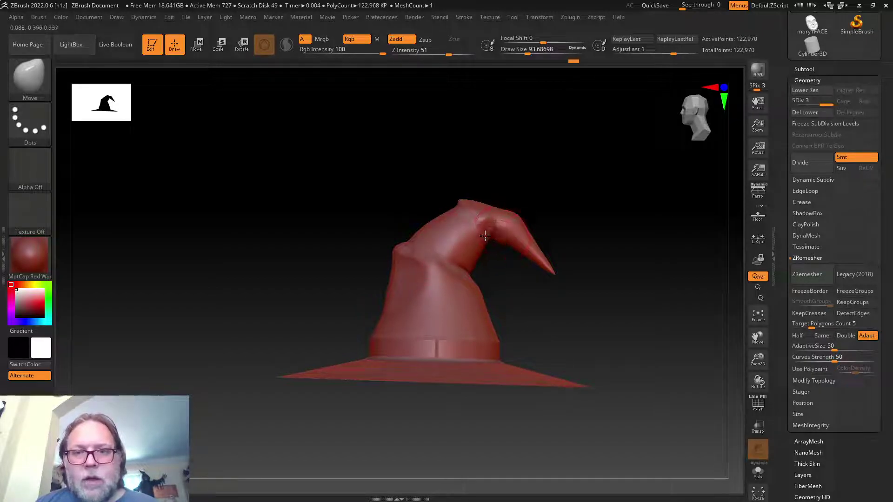
- Set the Draw Size to about 46, then reshape and smooth the crease on the inner side of the upper bend
drag(528, 52, 520, 52)
drag(554, 161, 554, 124)
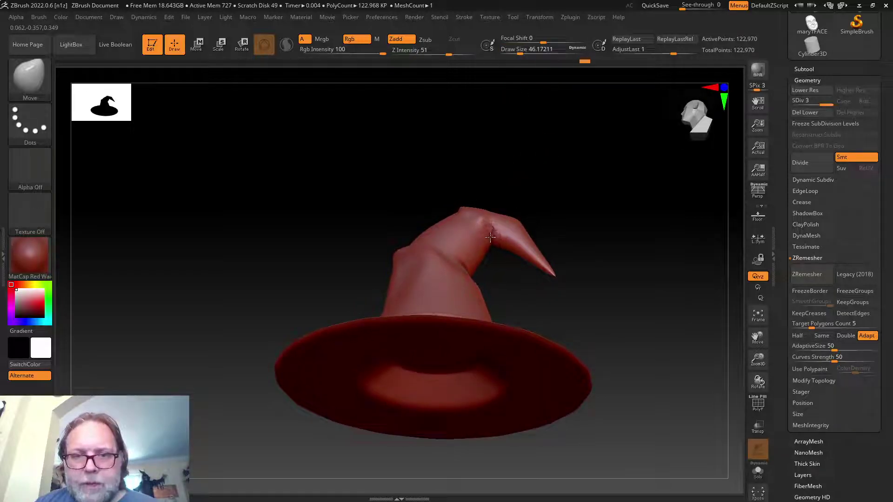
drag(500, 205, 496, 224)
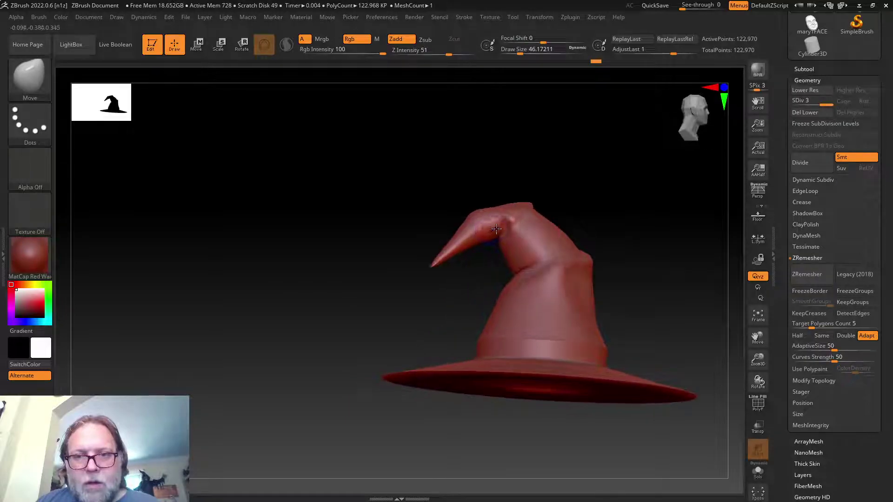
key(shift)
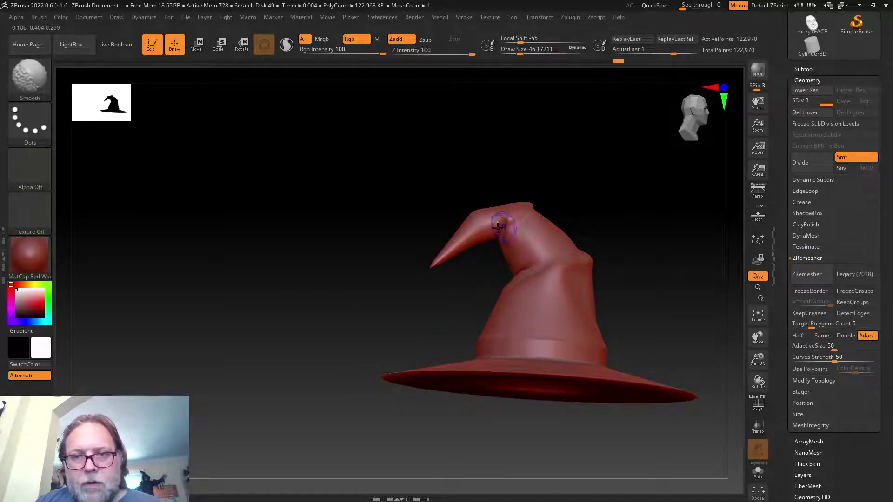
mouse_move(619, 237)
mouse_down()
mouse_move(526, 281)
mouse_move(592, 273)
mouse_move(522, 274)
mouse_up()
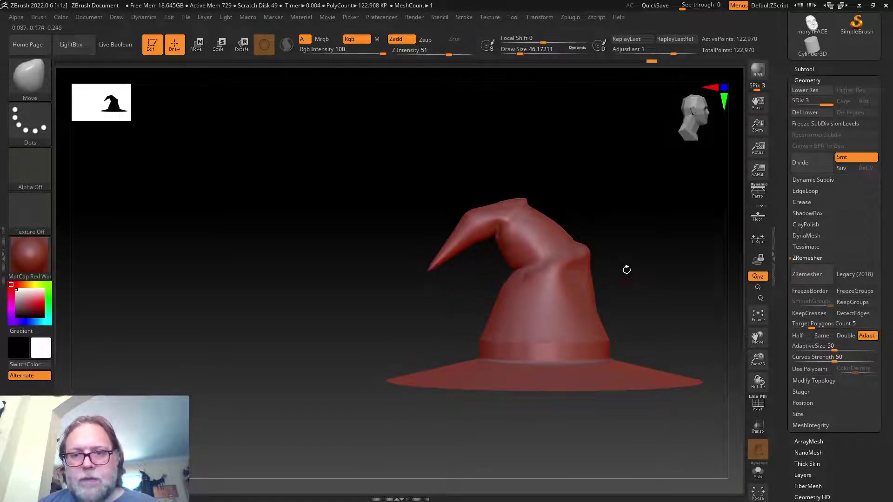
drag(630, 272, 516, 212)
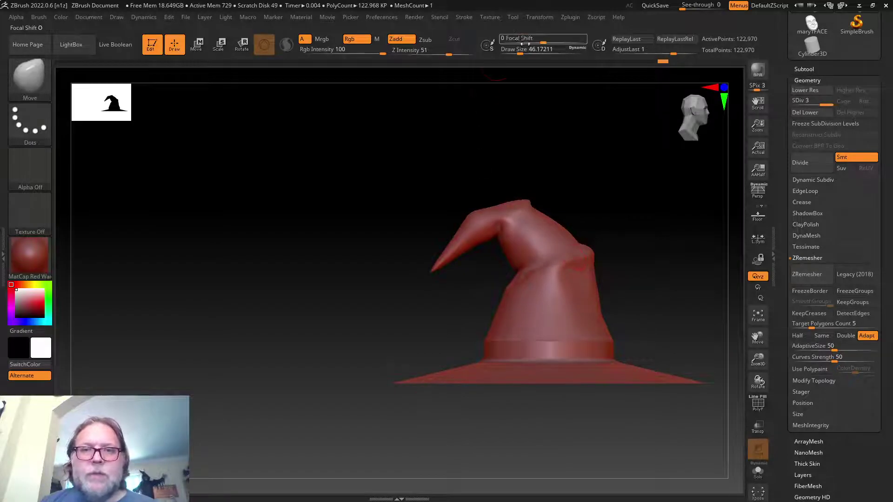
- Set the Draw Size to about 97, pull a bulge out of the cone's inner side below the lower bend, and smooth it
drag(525, 47, 534, 47)
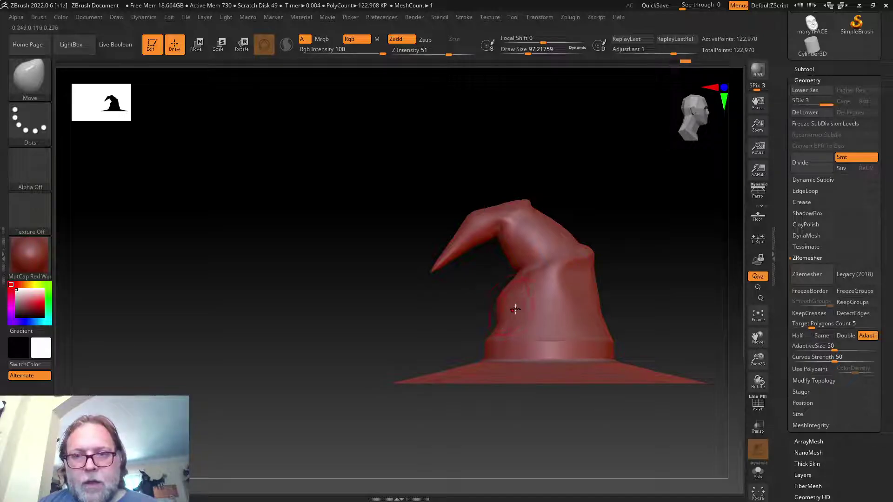
drag(640, 296, 519, 302)
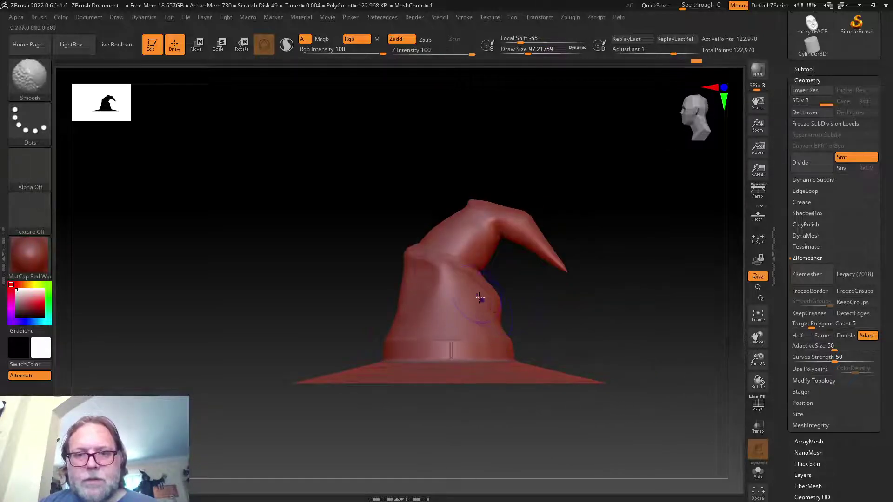
drag(485, 271, 502, 252)
mouse_move(488, 255)
right_down()
mouse_move(578, 309)
mouse_move(544, 302)
mouse_move(463, 262)
mouse_move(563, 225)
mouse_move(495, 257)
right_up()
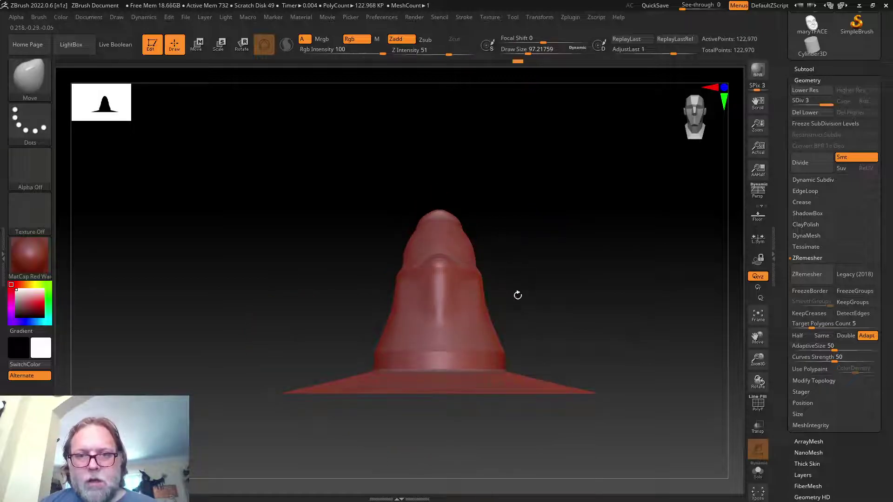
- Mask the outer part of the brim on the side opposite the tip and invert the mask
drag(521, 299, 515, 320)
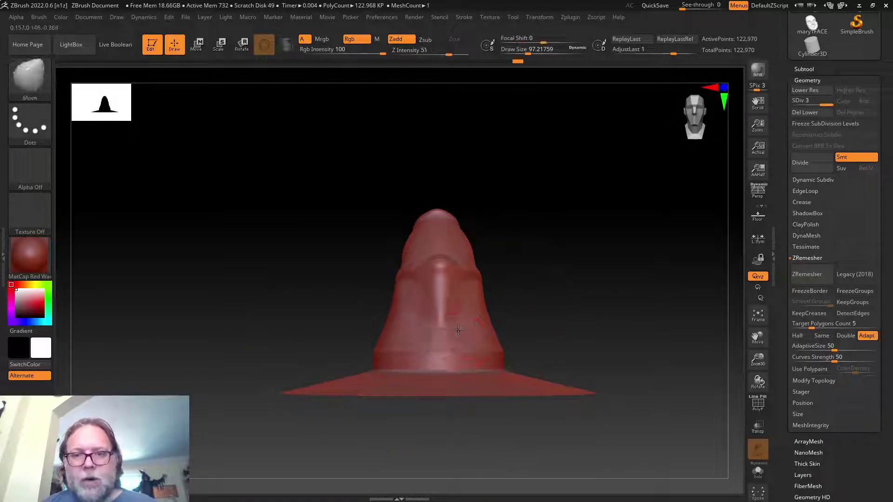
right_drag(464, 331, 415, 352)
mouse_move(334, 339)
right_down()
mouse_move(325, 325)
mouse_move(339, 313)
right_up()
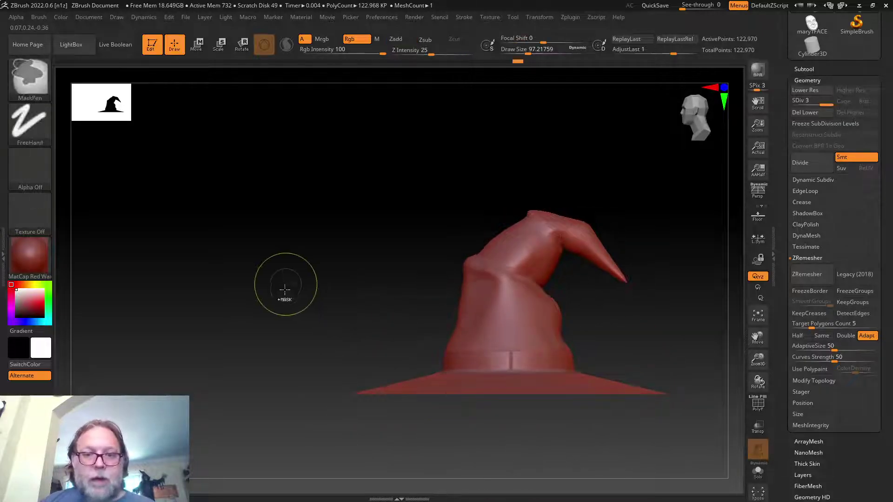
ctrl+drag(285, 300, 440, 428)
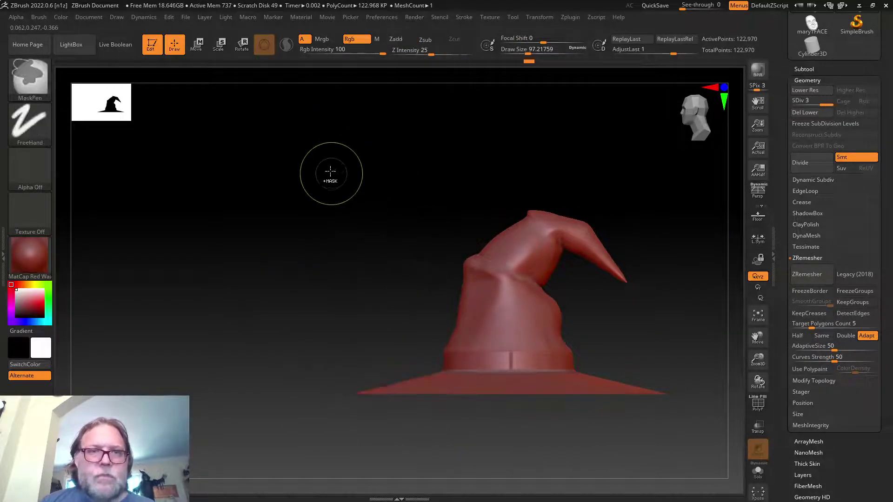
key(r)
key(ctrl)
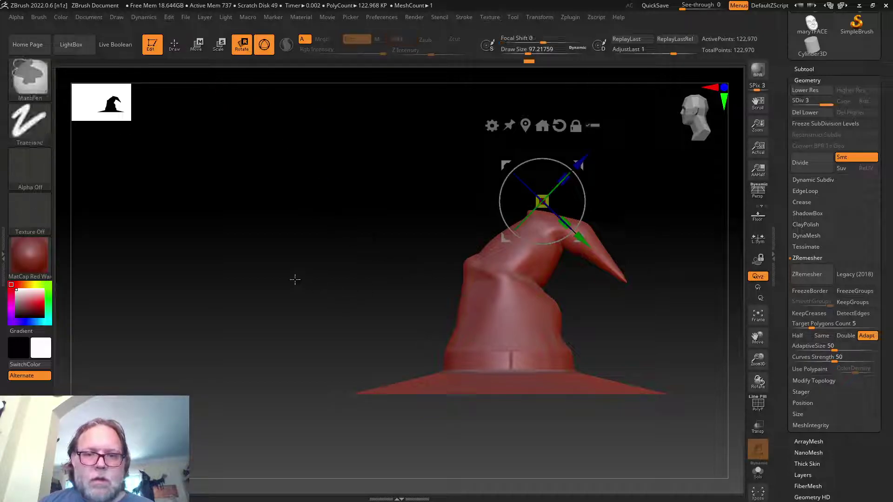
ctrl+drag(295, 295, 439, 409)
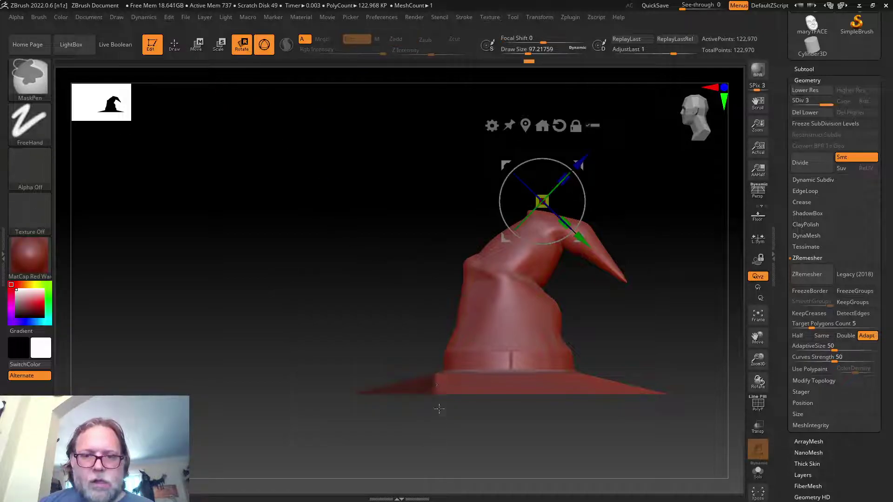
ctrl+click(399, 290)
- Rotate the unmasked part of the brim slightly downward and clear the mask
mouse_move(588, 200)
mouse_down()
mouse_move(582, 165)
mouse_move(558, 157)
mouse_up()
click(175, 46)
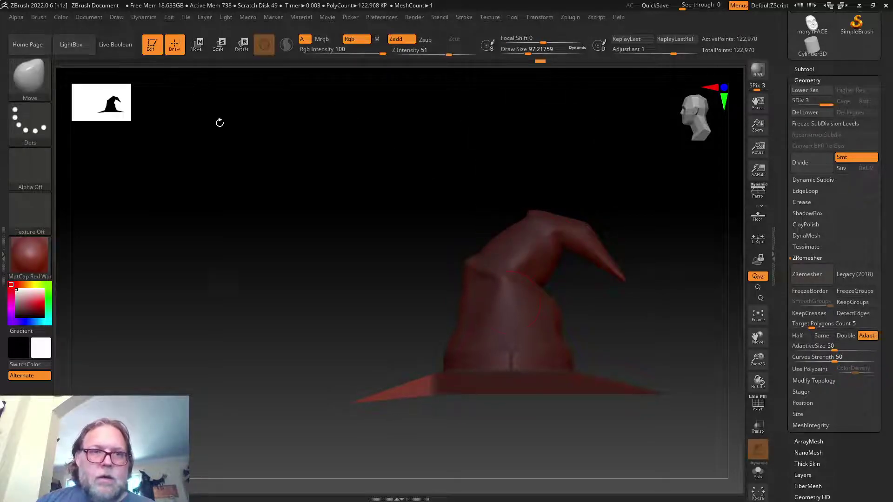
drag(260, 254, 282, 281)
- Smooth the brim and the raised band at the base of the cone with the Smooth brush
ctrl+drag(360, 338, 344, 316)
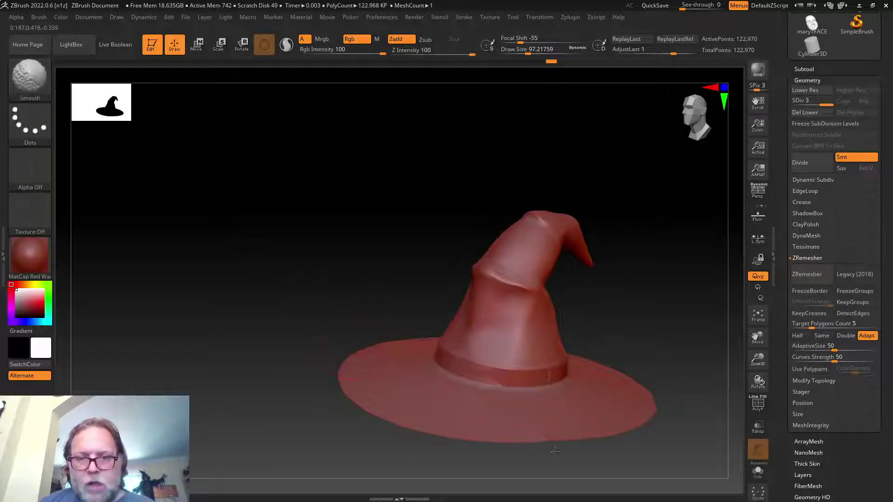
shift+drag(534, 423, 481, 387)
drag(604, 342, 570, 374)
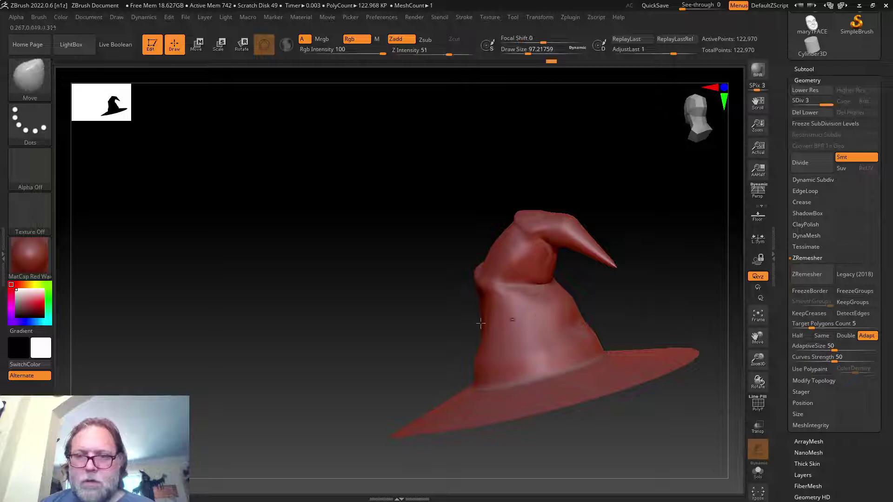
mouse_move(463, 323)
shift+mouse_down()
mouse_move(386, 303)
mouse_move(423, 303)
mouse_move(337, 295)
mouse_move(319, 305)
mouse_move(378, 314)
shift+mouse_up()
drag(758, 338, 554, 283)
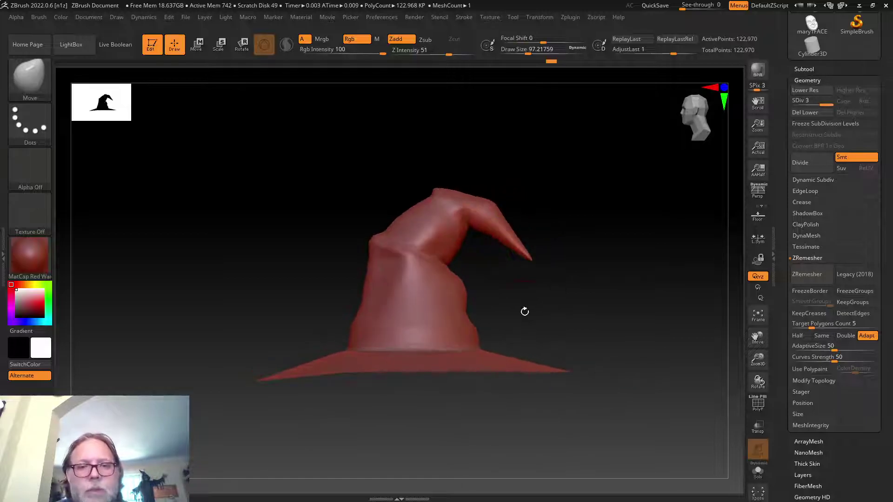
- Try to mask a horizontal hatband strip around the base of the cone, and clear the mask
key(ctrl)
ctrl+drag(335, 329, 497, 347)
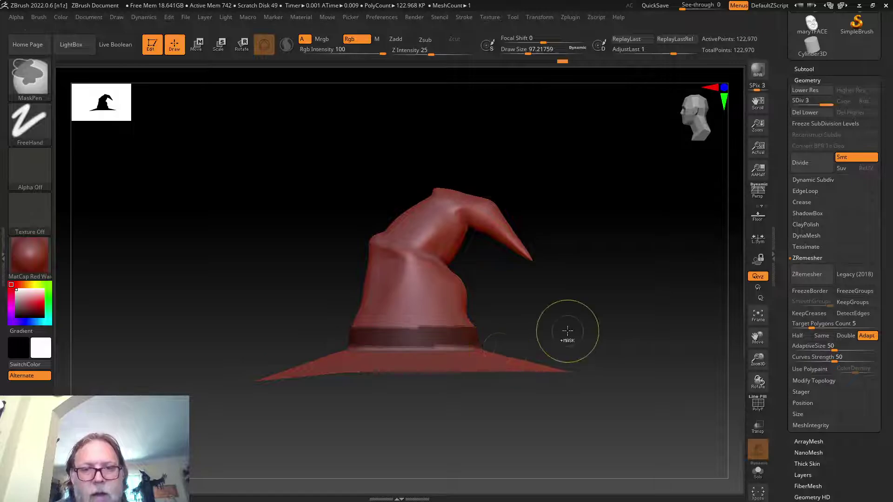
shift+drag(526, 314, 564, 317)
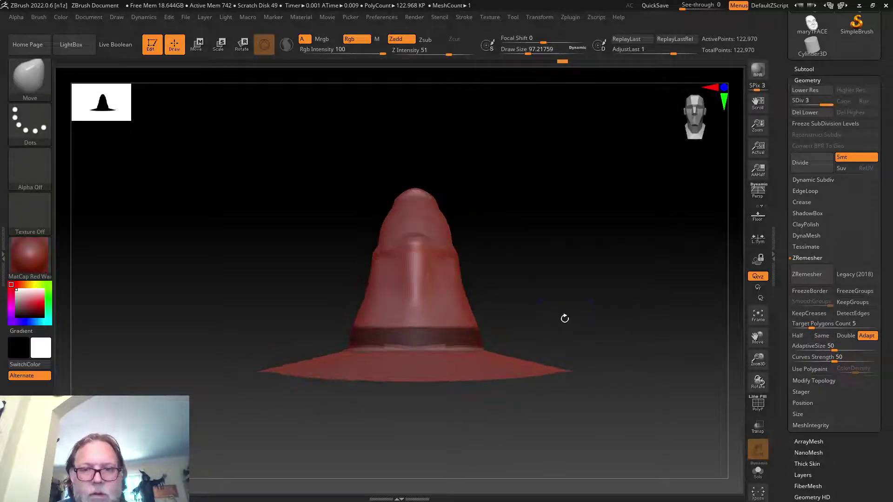
key(ctrl)
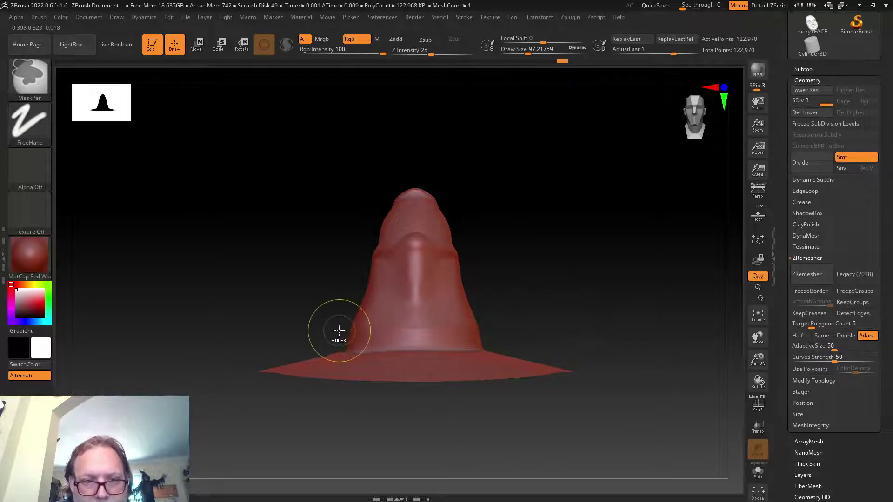
ctrl+drag(340, 331, 495, 349)
drag(562, 315, 532, 319)
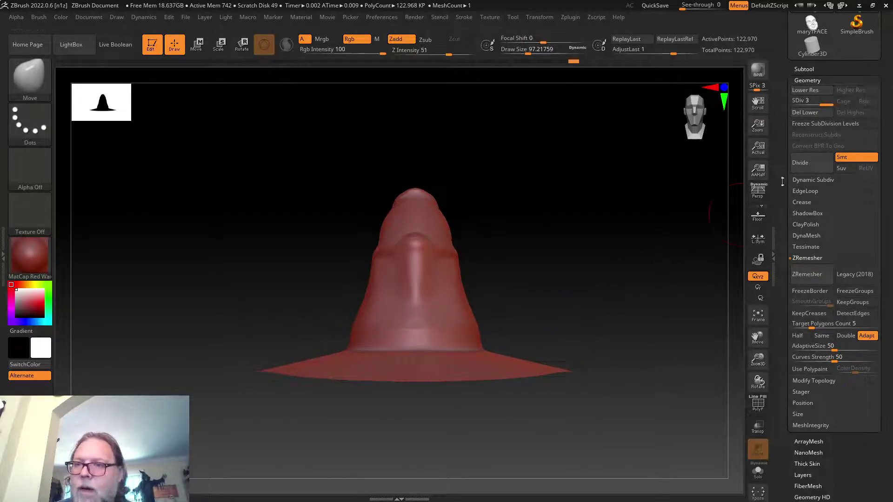
- Subdivide the hat twice to SDiv 5 and mask a horizontal hatband strip around the base of the cone
click(809, 165)
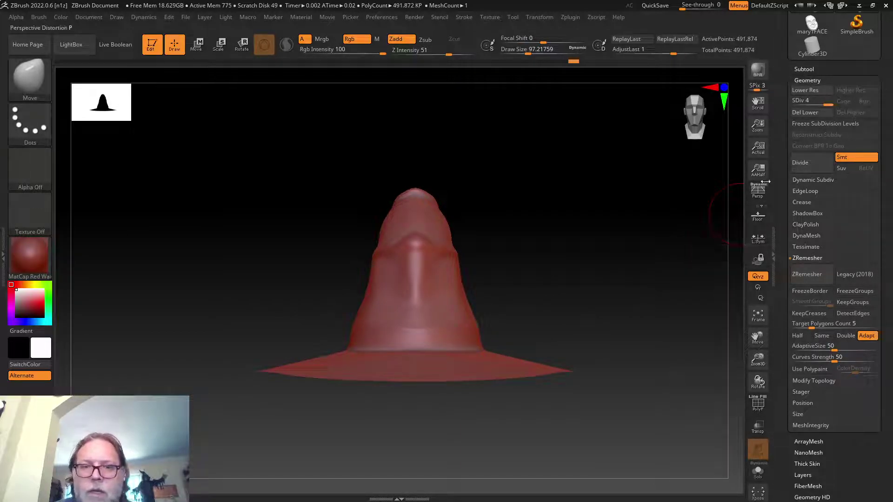
click(807, 165)
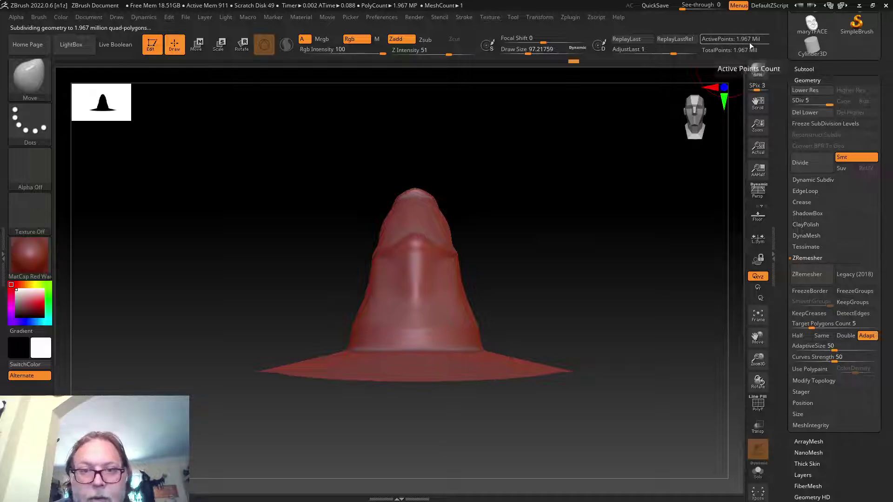
key(shift)
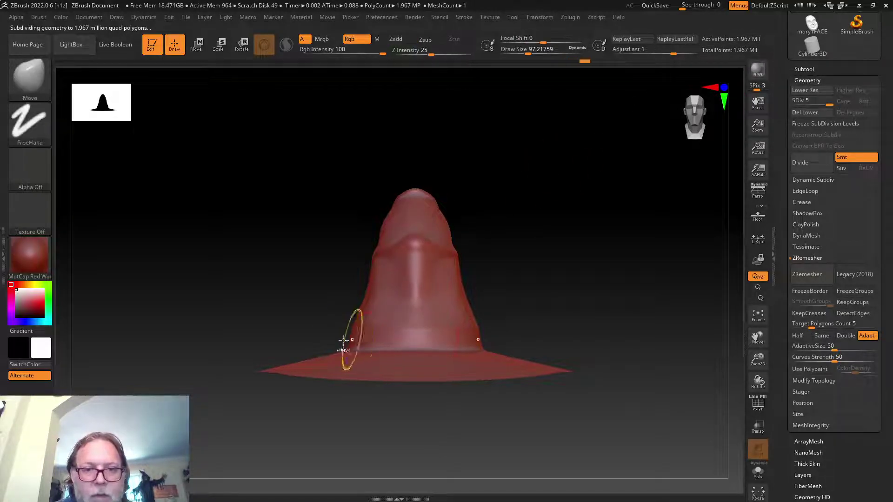
ctrl+drag(336, 330, 498, 348)
drag(608, 309, 563, 309)
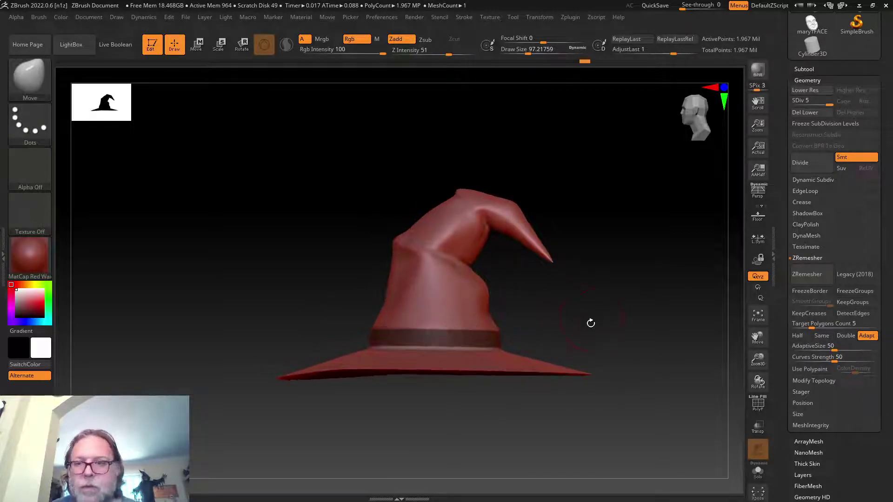
- Extract the masked strip as a hatband subtool with S Smt 5 and thickness 0.02, and accept it
click(798, 70)
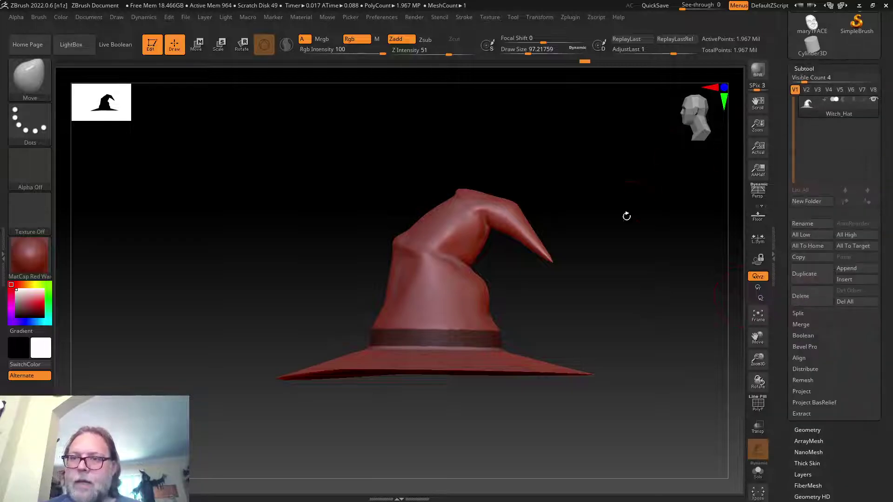
drag(577, 316, 574, 318)
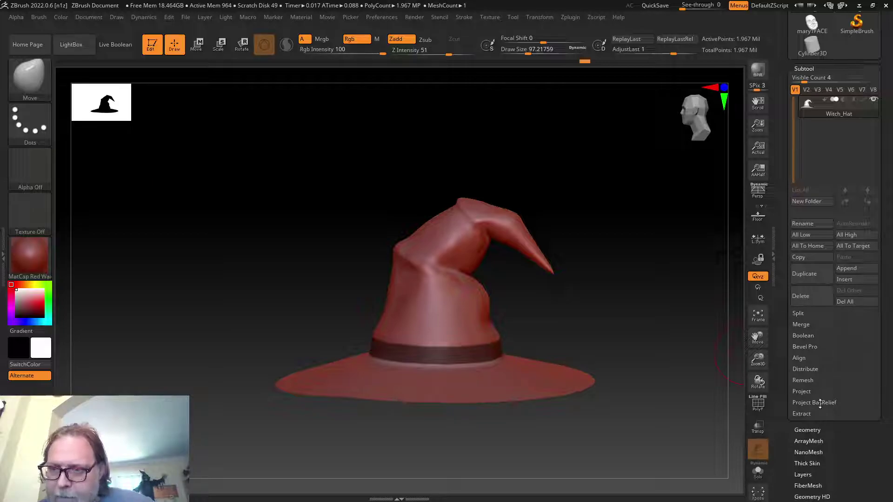
click(802, 414)
scroll(887, 400, down, 3)
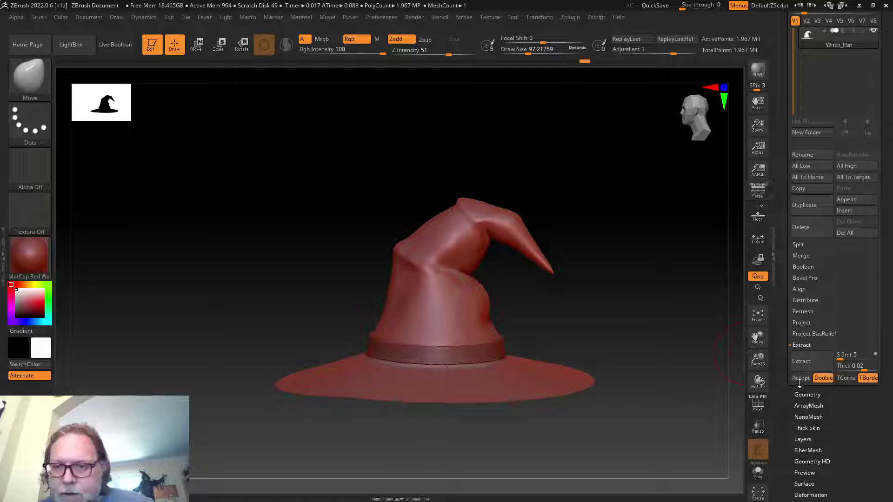
click(801, 378)
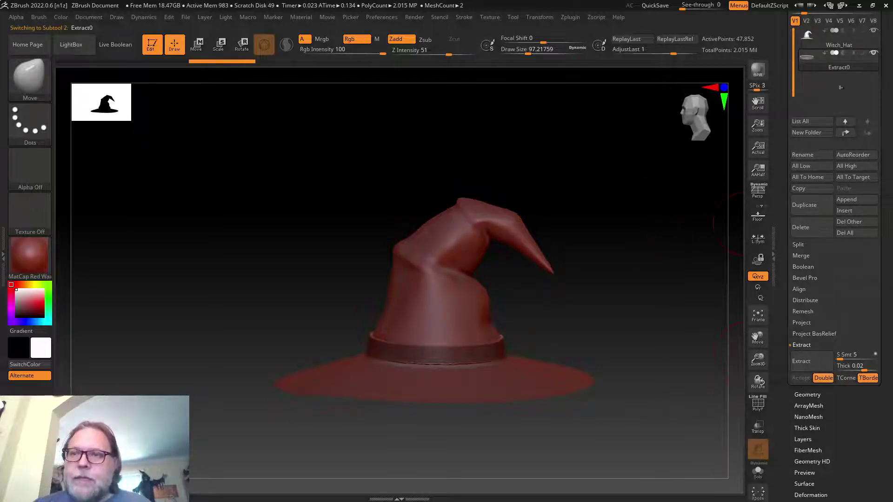
mouse_move(810, 58)
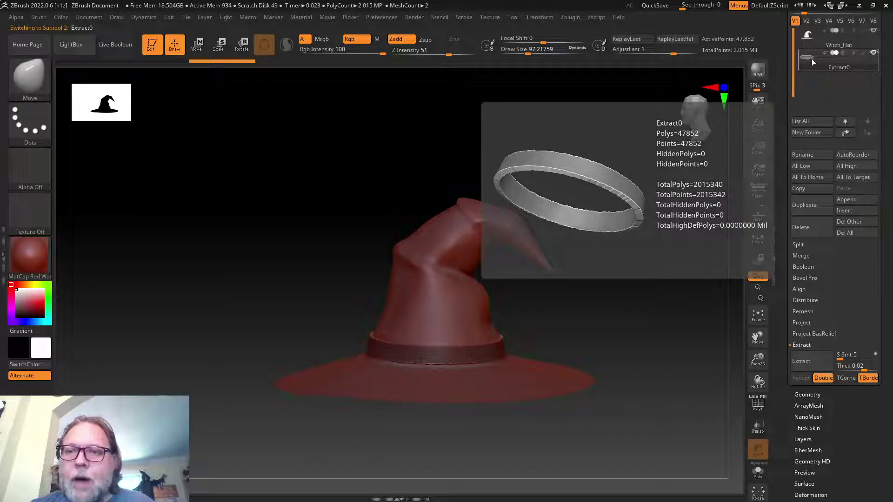
- Clear the mask from the extracted hatband around the base of the cone
mouse_move(702, 133)
shift+mouse_down()
mouse_move(604, 293)
mouse_move(612, 285)
shift+mouse_up()
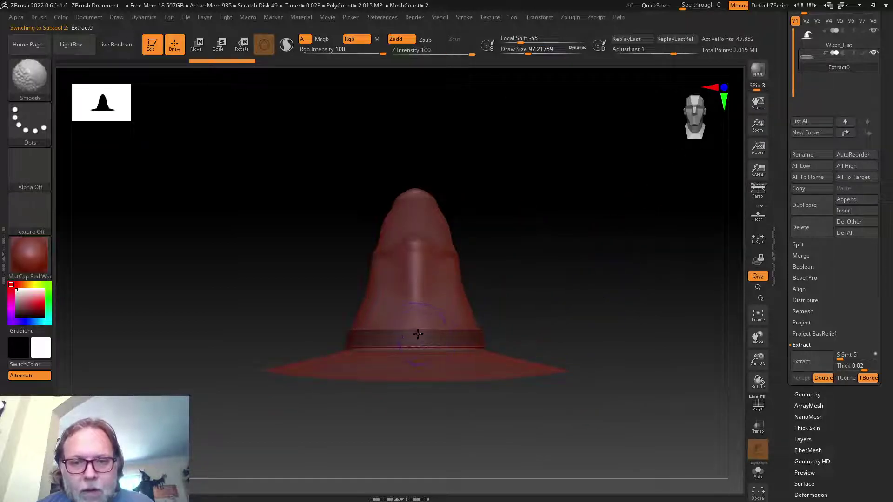
key(ctrl)
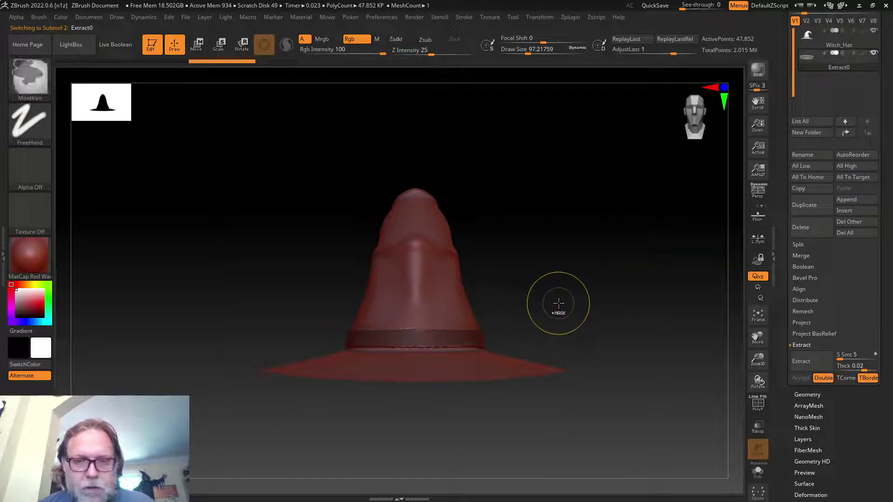
mouse_move(552, 292)
mouse_down()
mouse_move(556, 315)
mouse_move(531, 369)
mouse_up()
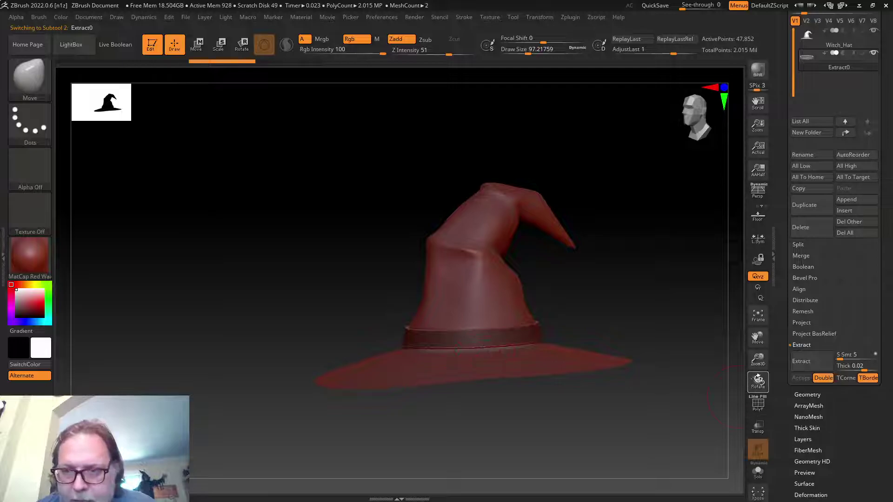
drag(758, 360, 759, 400)
mouse_move(351, 276)
ctrl+mouse_down()
mouse_move(383, 303)
mouse_move(333, 283)
mouse_move(337, 275)
ctrl+mouse_up()
key(ctrl)
key(shift)
mouse_move(471, 356)
shift+mouse_down()
mouse_move(404, 357)
mouse_move(624, 344)
mouse_move(636, 305)
mouse_move(688, 323)
mouse_move(658, 323)
shift+mouse_up()
key(ctrl)
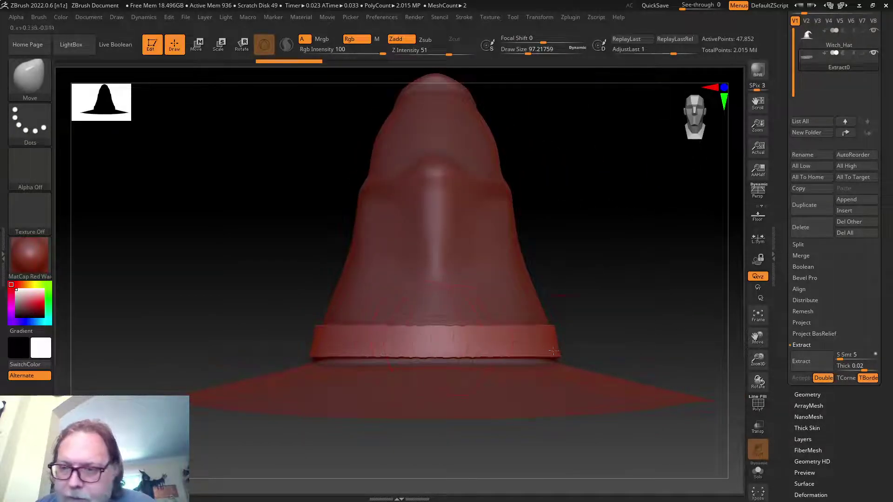
- ZRemesh the hatband with a target polygon count of 5 and inspect its edges
click(807, 395)
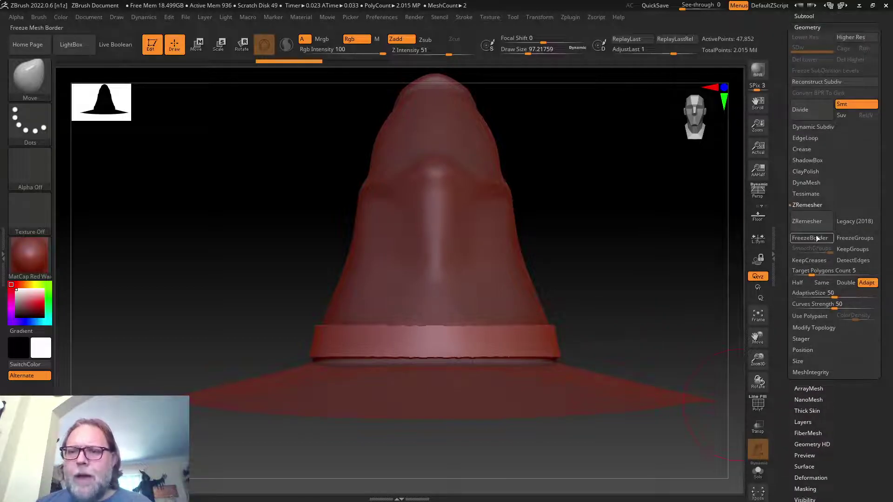
click(808, 221)
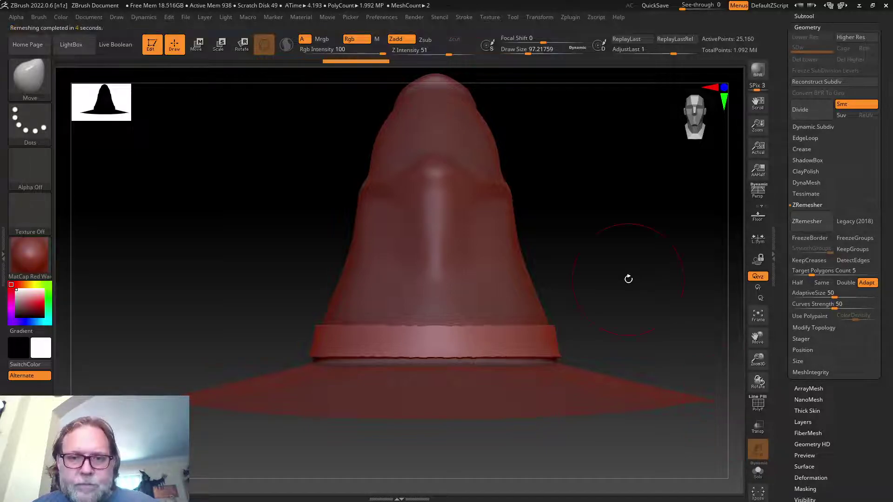
drag(628, 279, 621, 299)
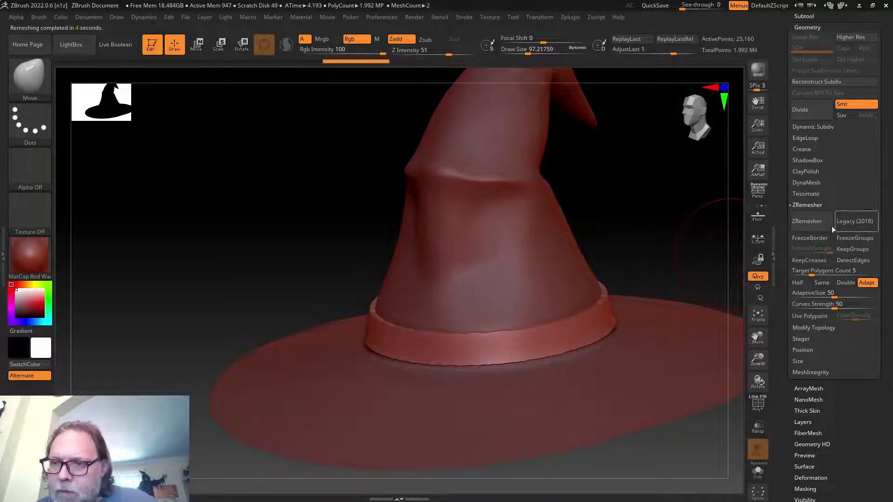
- Rebuild the hatband with DynaMesh at resolution 128, turn DynaMesh off, and ZRemesh it again with target polygon count 5
click(808, 183)
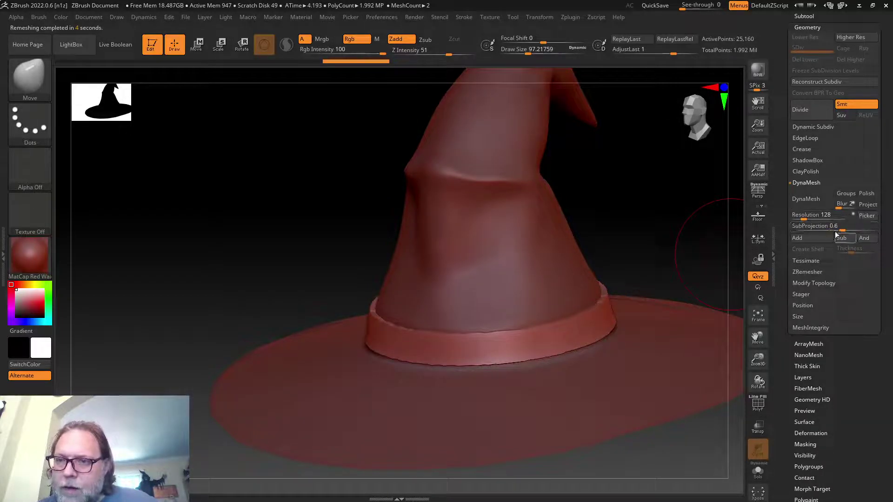
click(800, 199)
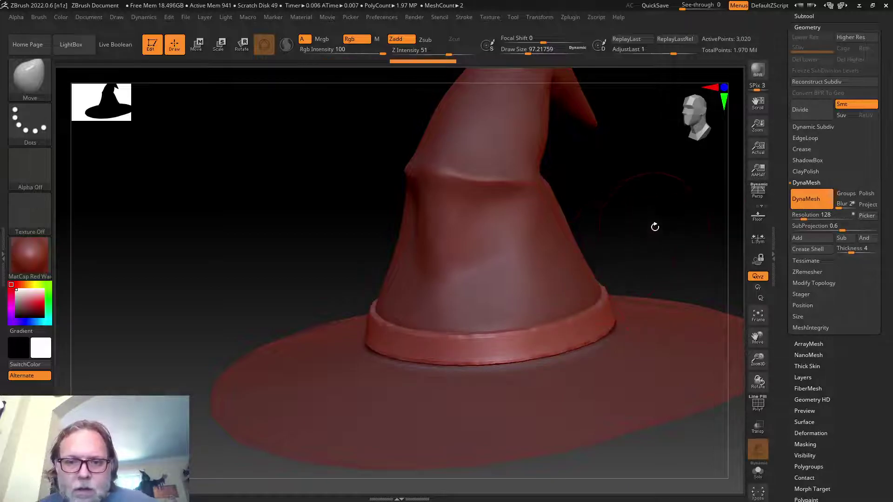
drag(668, 216, 628, 243)
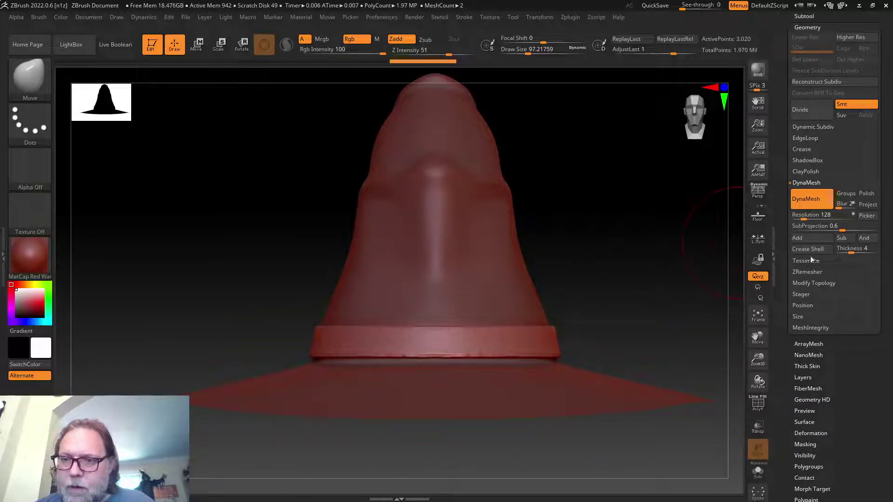
click(812, 200)
click(801, 274)
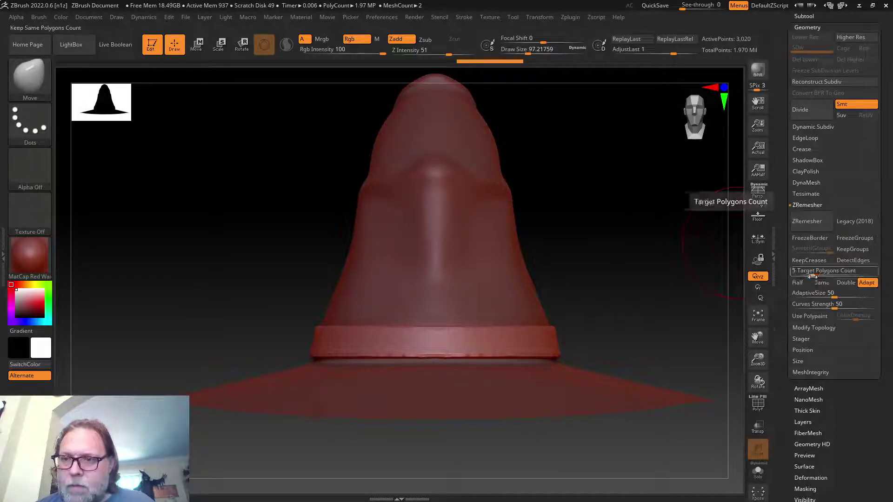
click(810, 222)
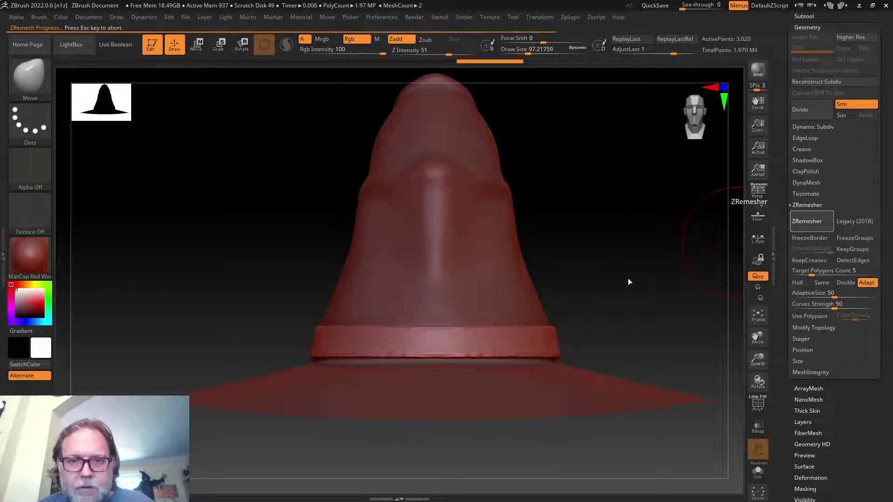
mouse_move(645, 279)
mouse_down()
mouse_move(608, 281)
mouse_move(614, 288)
mouse_up()
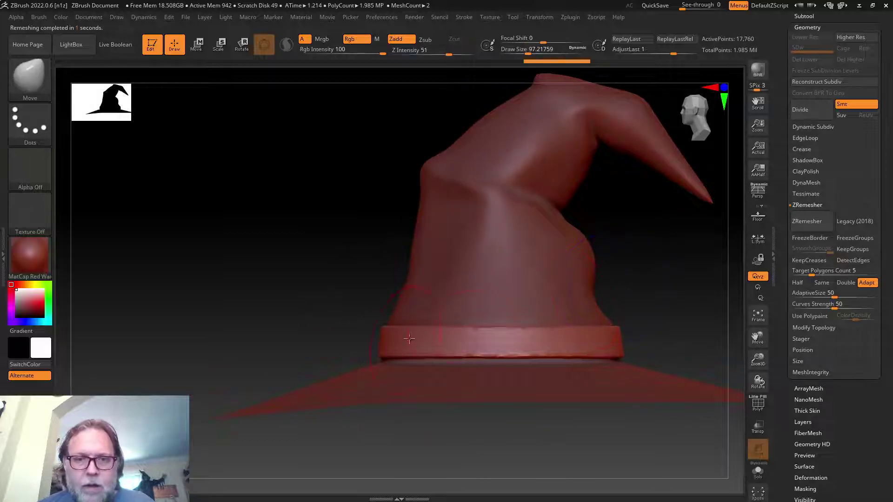
- Smooth the upper and lower edges of the hatband with the Smooth brush
shift+drag(379, 348, 586, 369)
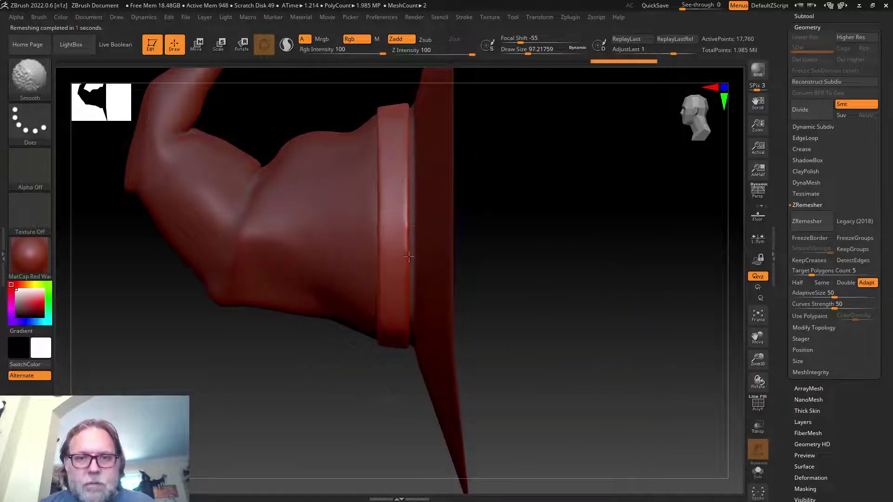
mouse_move(409, 267)
shift+mouse_down()
mouse_move(406, 99)
mouse_move(419, 156)
shift+mouse_up()
mouse_move(474, 195)
mouse_down()
mouse_move(540, 248)
mouse_move(562, 194)
mouse_move(467, 168)
mouse_up()
key(shift)
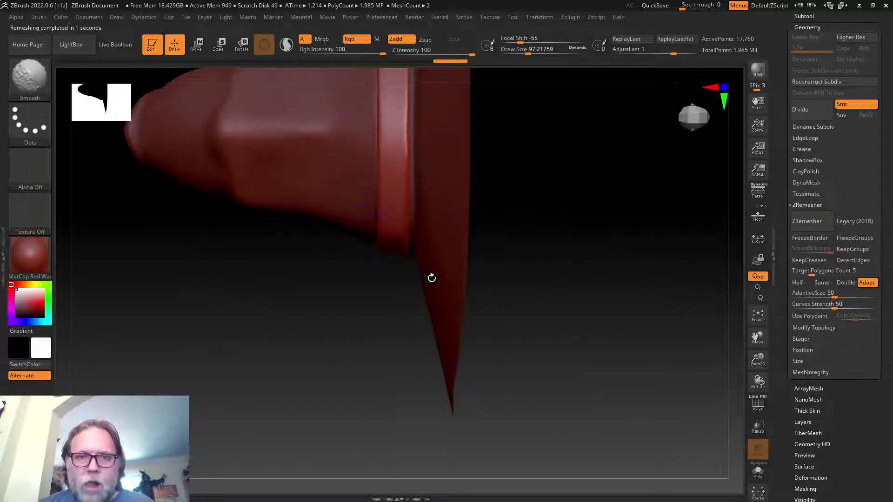
mouse_move(443, 282)
shift+mouse_down()
mouse_move(568, 247)
mouse_move(608, 397)
mouse_move(415, 257)
shift+mouse_up()
drag(554, 365, 475, 393)
- Mask the lower half of the hatband from the side and invert the mask so the upper half is protected
click(758, 316)
drag(758, 359, 743, 340)
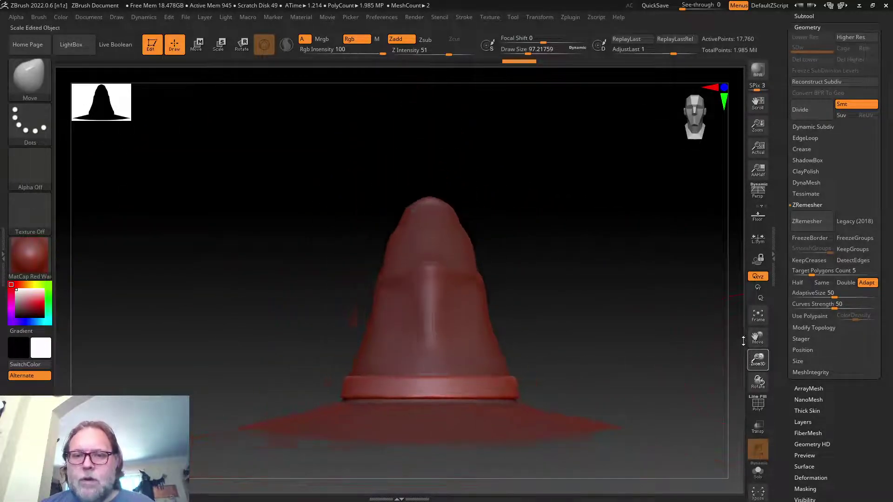
drag(614, 315, 550, 341)
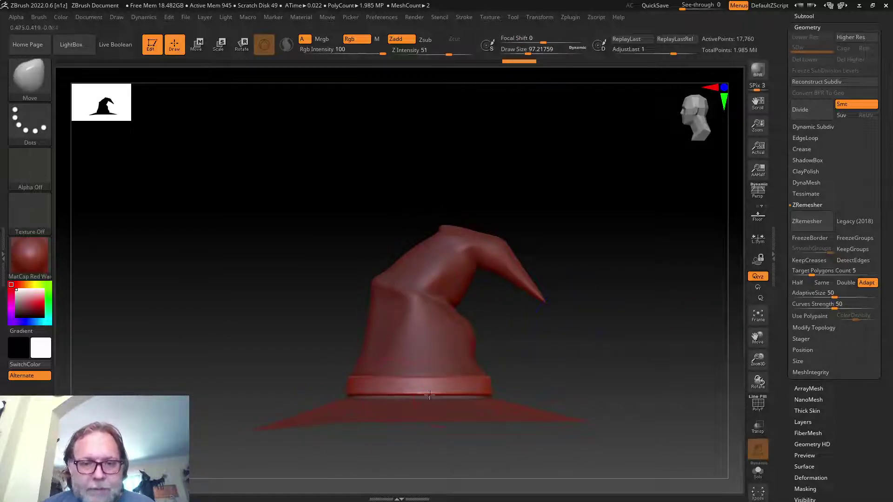
ctrl+drag(590, 460, 310, 387)
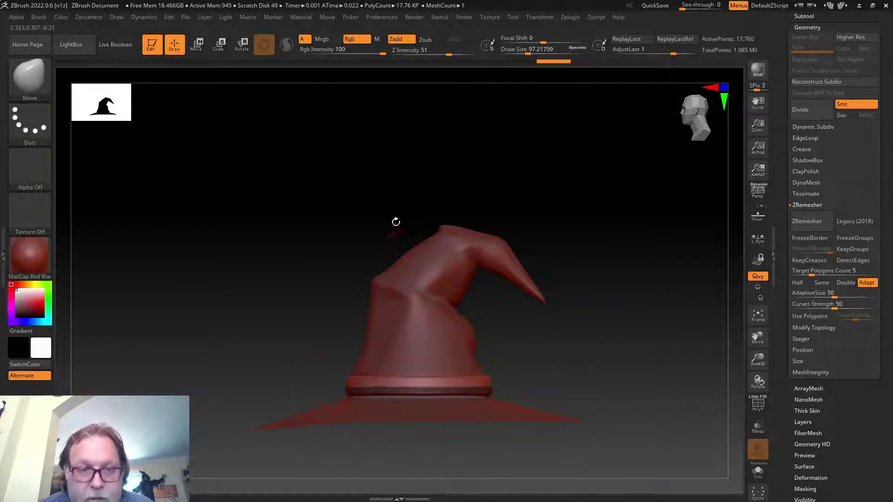
key(w)
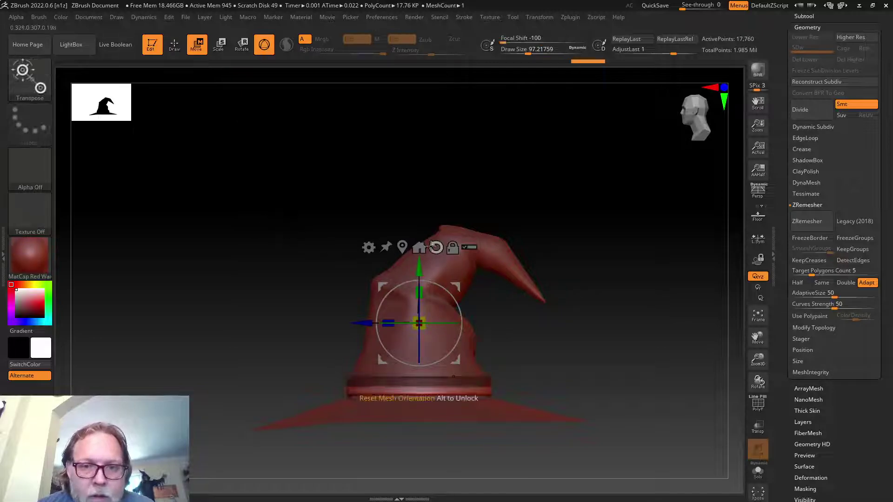
- Shift the hatband's unmasked lower edge slightly down, scale it outward to flare over the brim, and clear the mask
drag(418, 271, 419, 276)
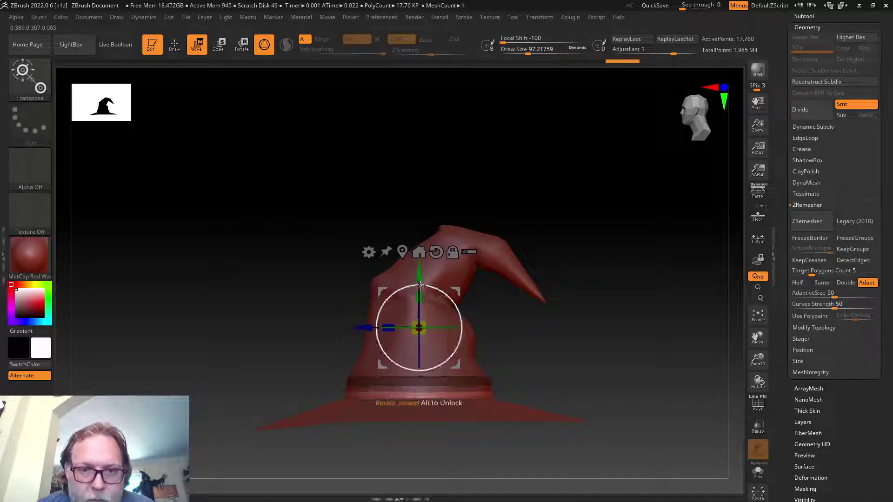
drag(420, 325, 419, 319)
drag(419, 274, 419, 274)
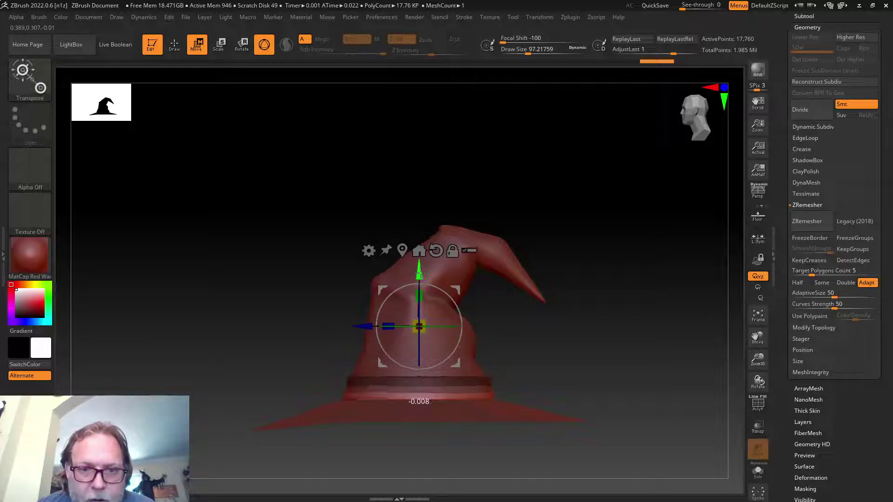
click(174, 47)
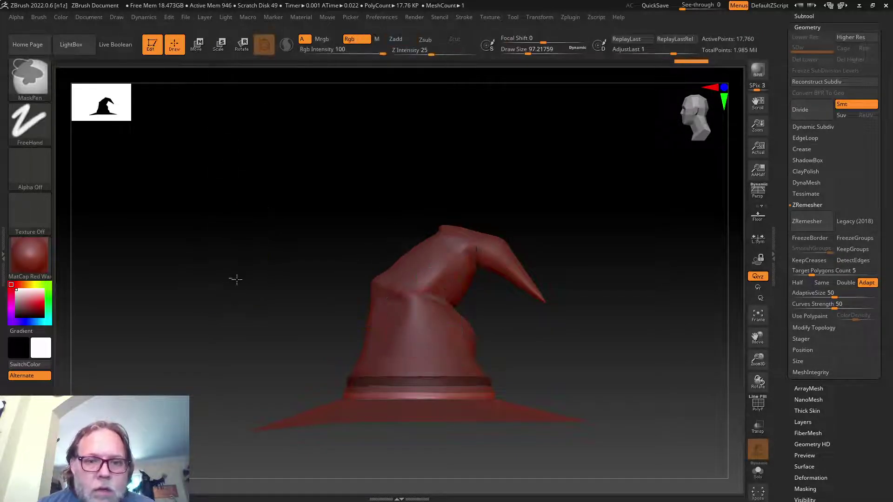
ctrl+drag(231, 279, 241, 280)
- Smooth the flared hatband from the side, front and back so it blends evenly around the cone
drag(751, 359, 757, 251)
key(shift)
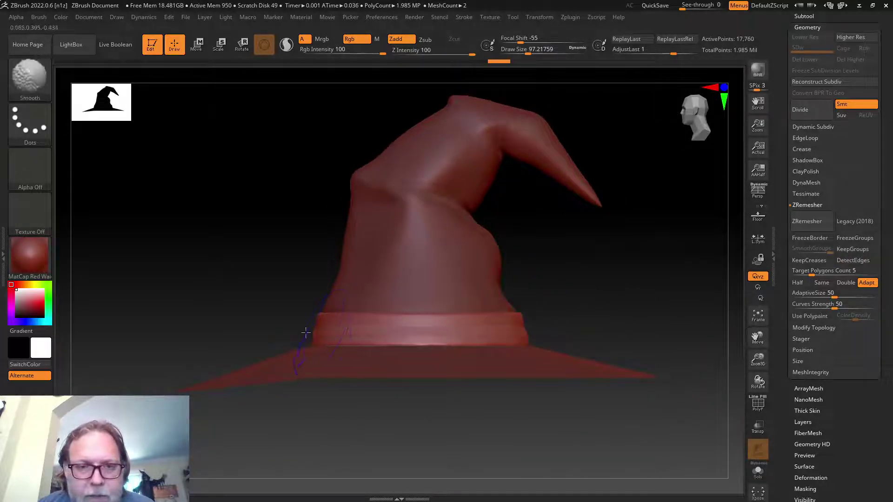
mouse_move(436, 337)
shift+mouse_down()
mouse_move(524, 349)
mouse_move(577, 318)
shift+mouse_up()
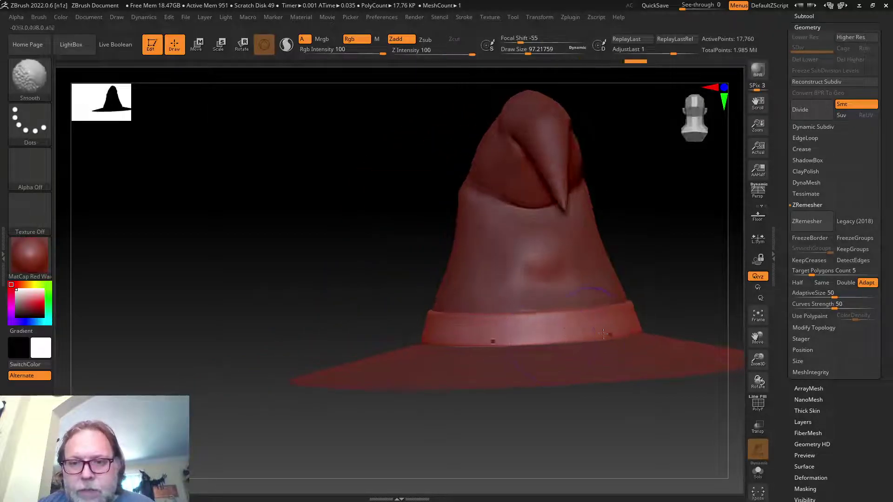
mouse_move(321, 298)
shift+mouse_down()
mouse_move(309, 299)
mouse_move(345, 300)
mouse_move(337, 302)
shift+mouse_up()
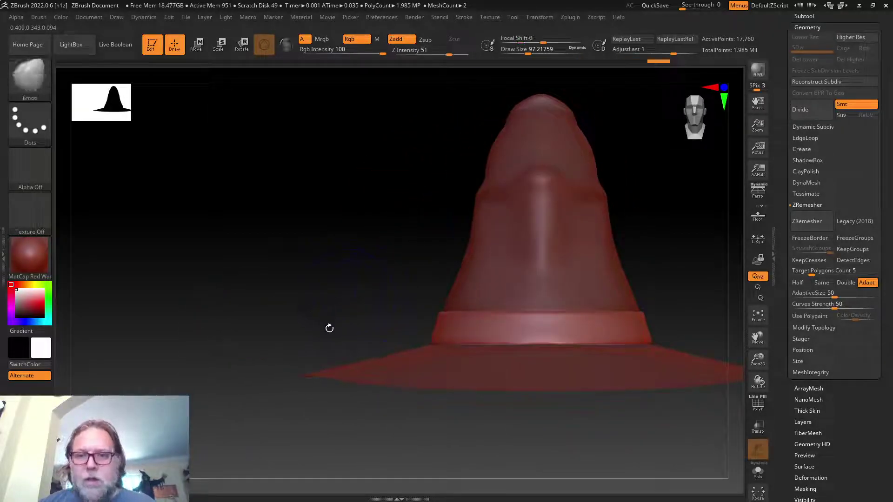
- Switch to the Inflat brush and set its draw size to about 217
drag(758, 361, 736, 343)
drag(669, 330, 624, 375)
drag(758, 339, 739, 298)
drag(581, 355, 583, 325)
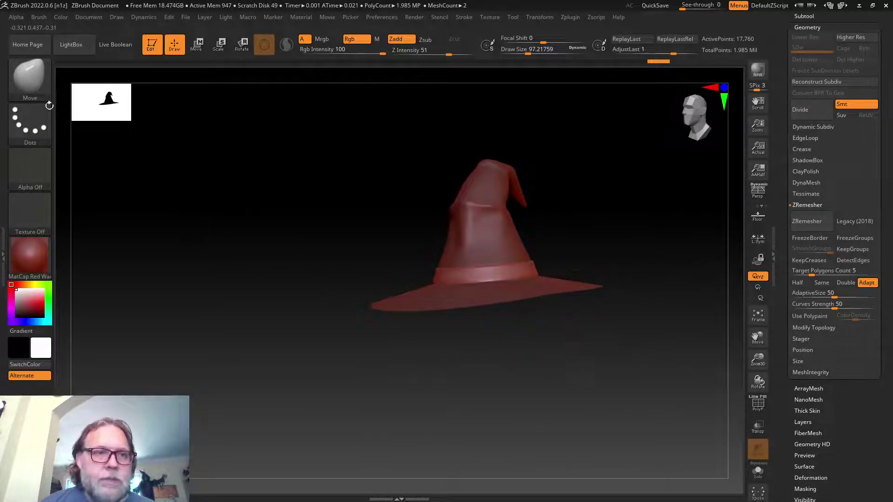
click(43, 101)
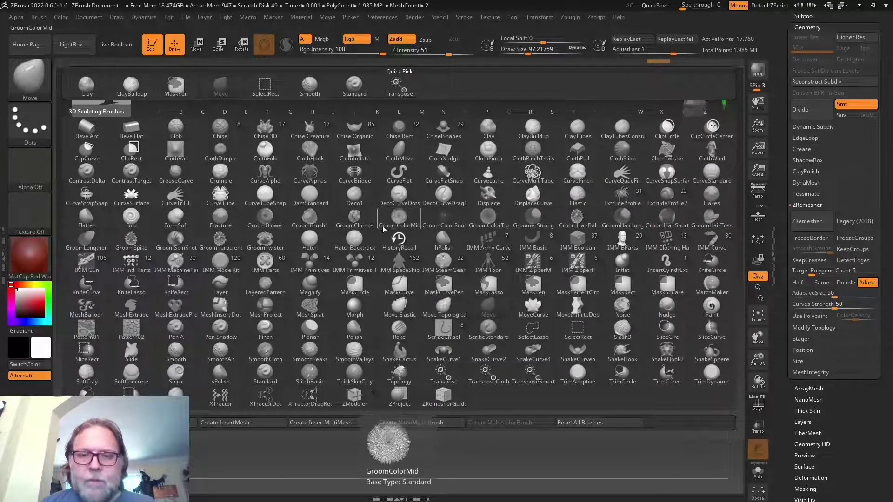
click(622, 265)
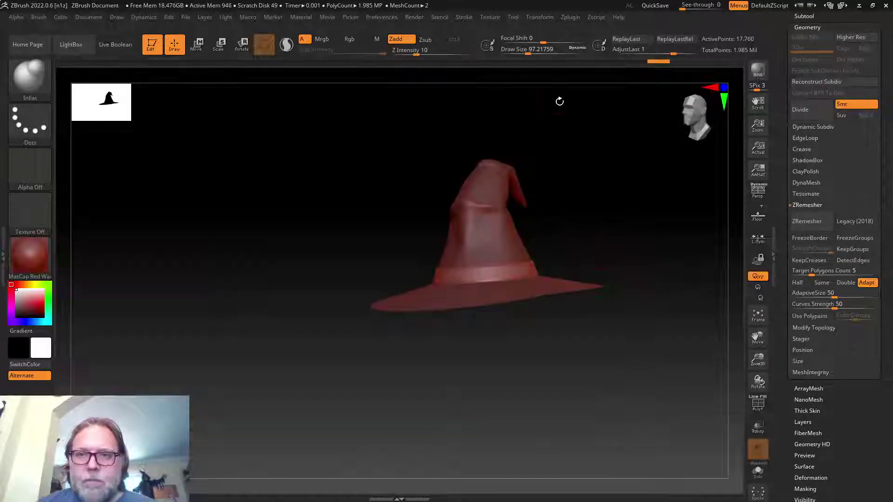
drag(527, 51, 541, 51)
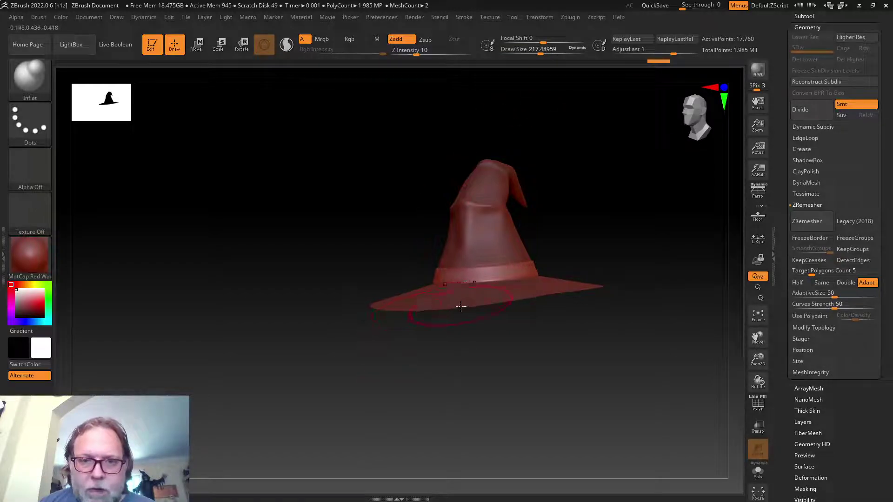
drag(758, 360, 797, 332)
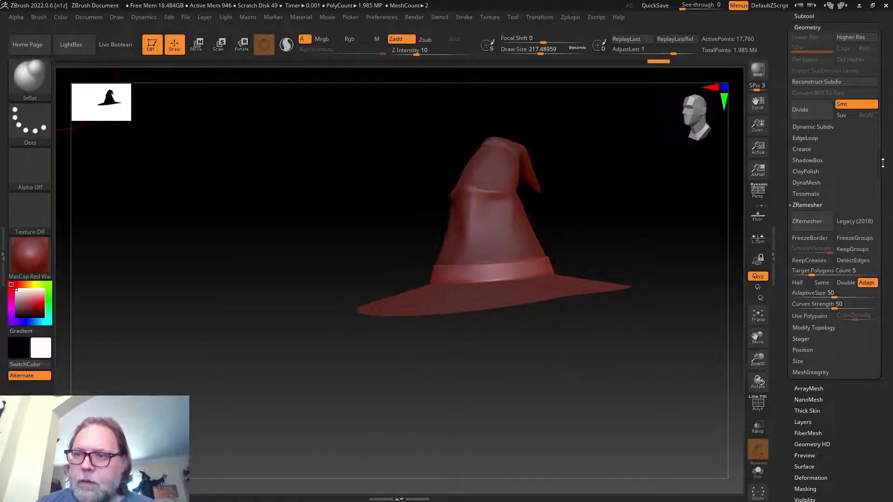
- Make the Witch_Hat subtool the active one for sculpting
drag(882, 162, 882, 321)
click(807, 177)
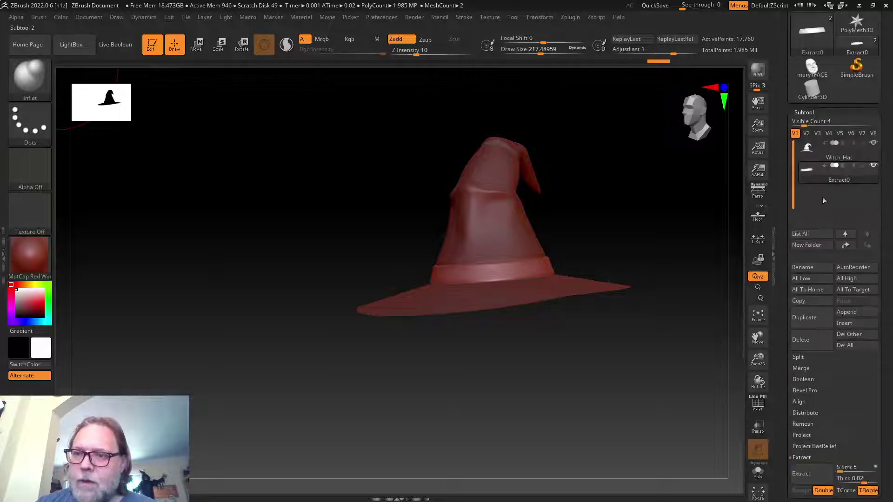
click(813, 153)
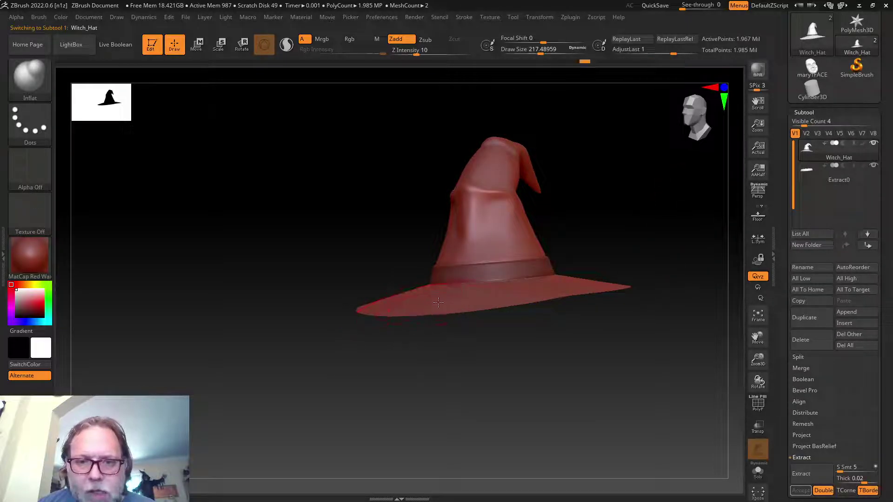
- Inflate the hat brim around its outer edge to thicken it, and smooth the thickened areas
key(ctrl)
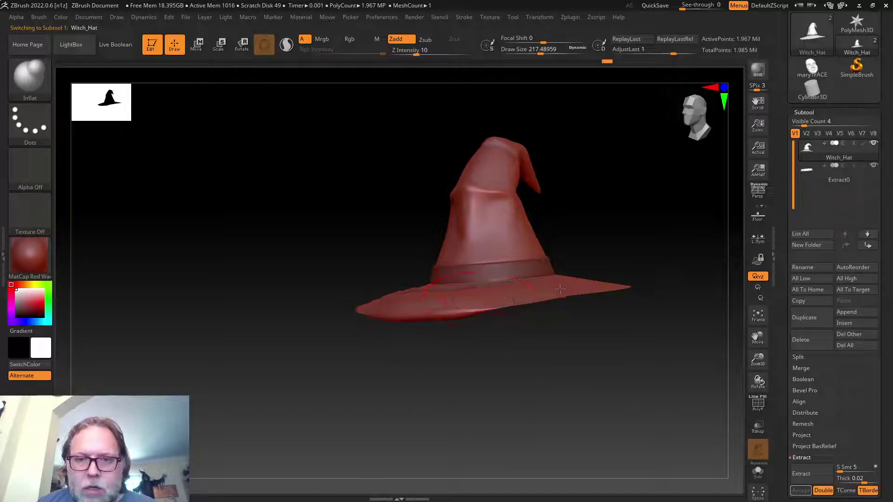
drag(613, 298, 678, 204)
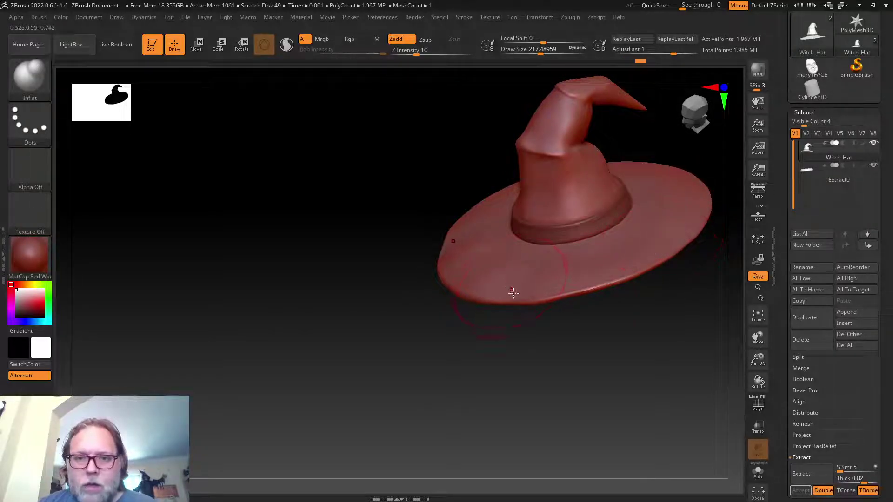
drag(538, 375, 566, 341)
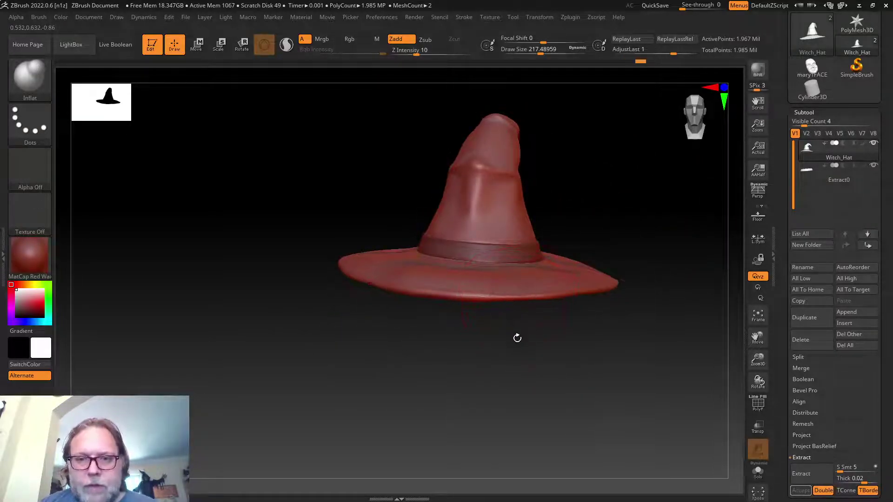
key(shift)
right_drag(460, 314, 436, 228)
- Switch to the Flatten brush, flatten uneven areas on the brim's underside, and smooth the brim from several angles
click(33, 88)
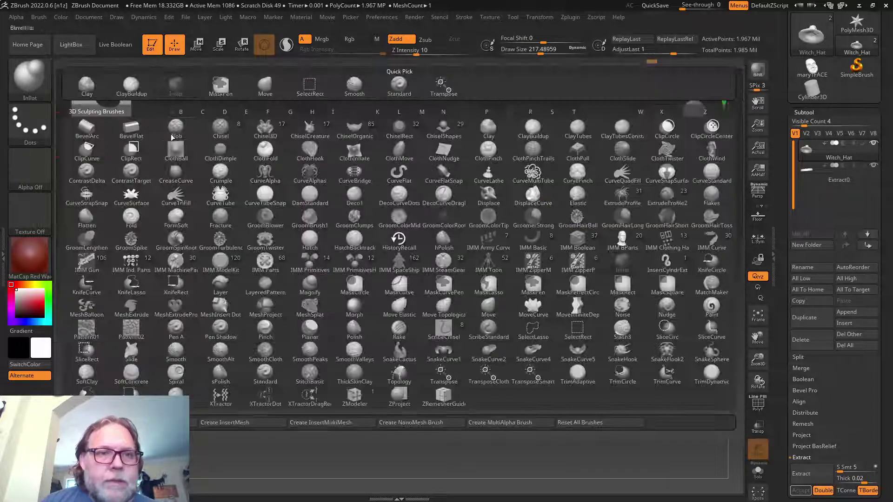
click(268, 112)
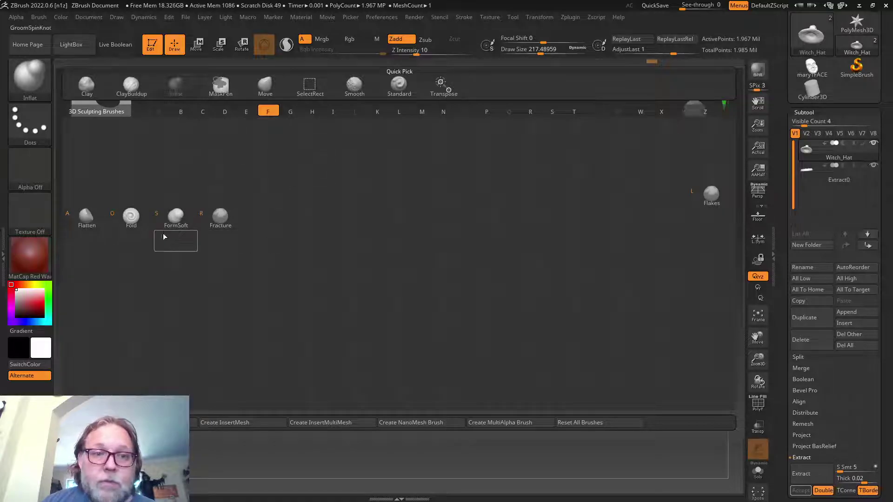
click(86, 215)
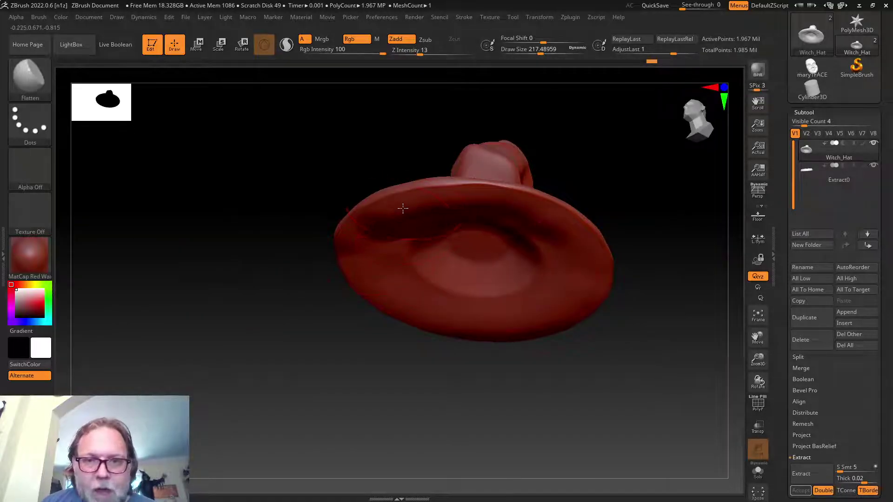
mouse_move(417, 209)
mouse_down()
mouse_move(393, 207)
mouse_move(474, 208)
mouse_move(416, 206)
mouse_up()
drag(576, 167, 608, 245)
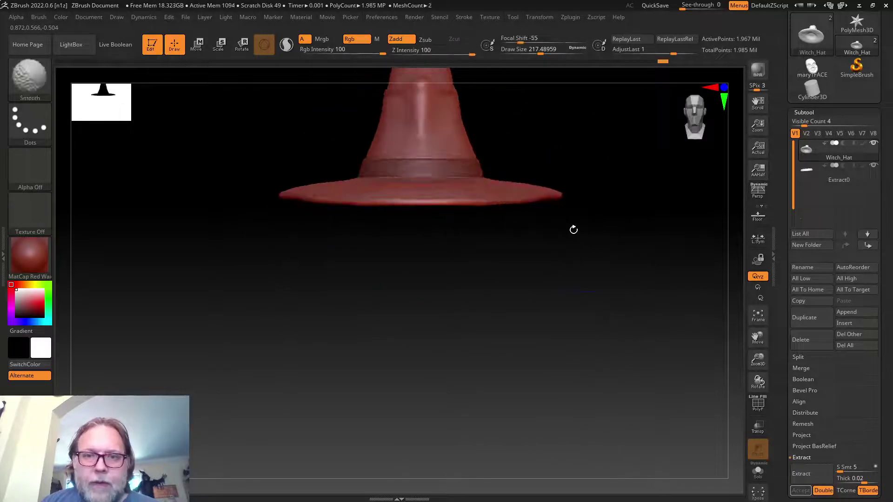
mouse_move(568, 249)
mouse_down()
mouse_move(495, 255)
mouse_move(480, 269)
mouse_move(514, 210)
mouse_up()
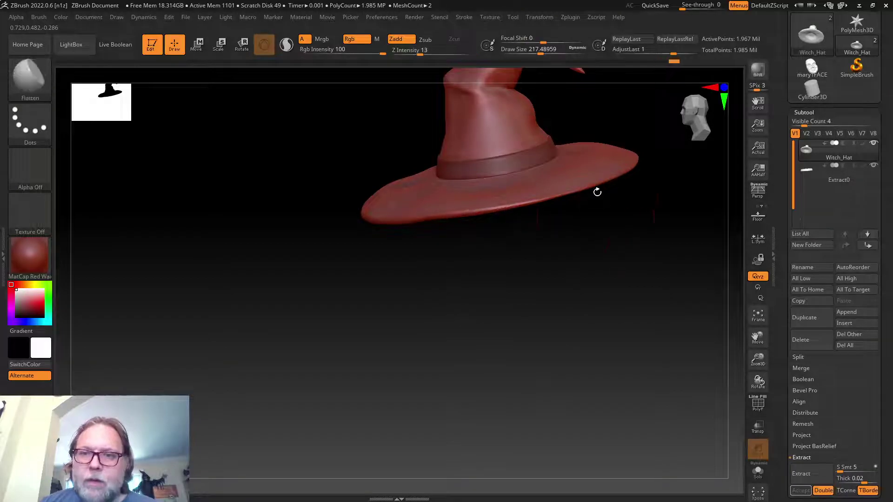
drag(549, 253, 591, 270)
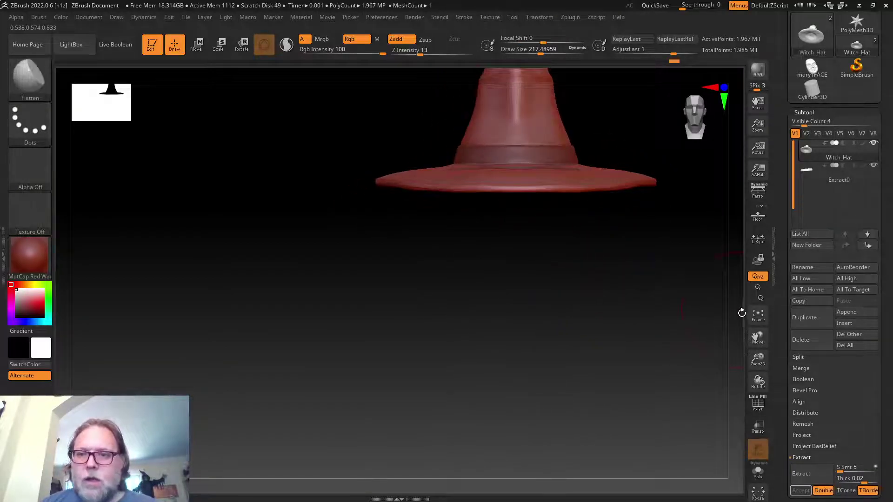
- Frame the whole hat, switch to the Move brush, and set its draw size to about 132
click(757, 316)
drag(758, 360, 747, 330)
mouse_move(651, 353)
mouse_down()
mouse_move(594, 367)
mouse_move(581, 355)
mouse_move(624, 357)
mouse_move(592, 345)
mouse_up()
key(b)
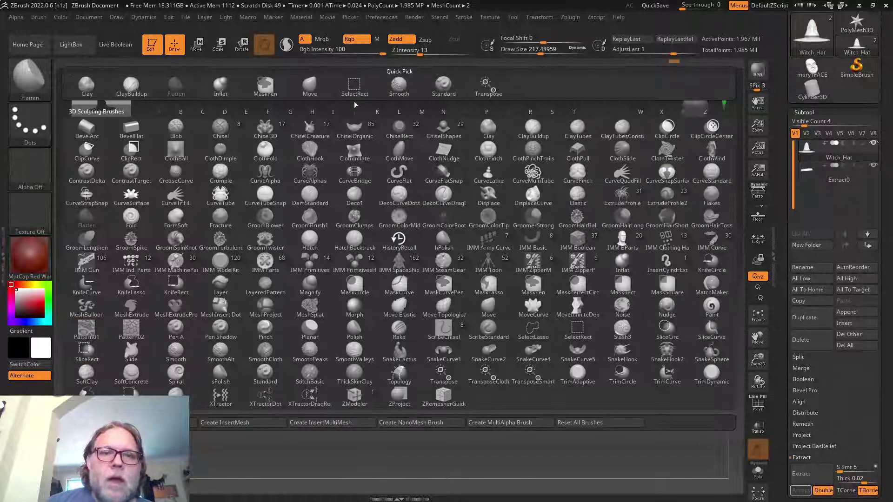
key(m)
key(v)
drag(541, 49, 533, 49)
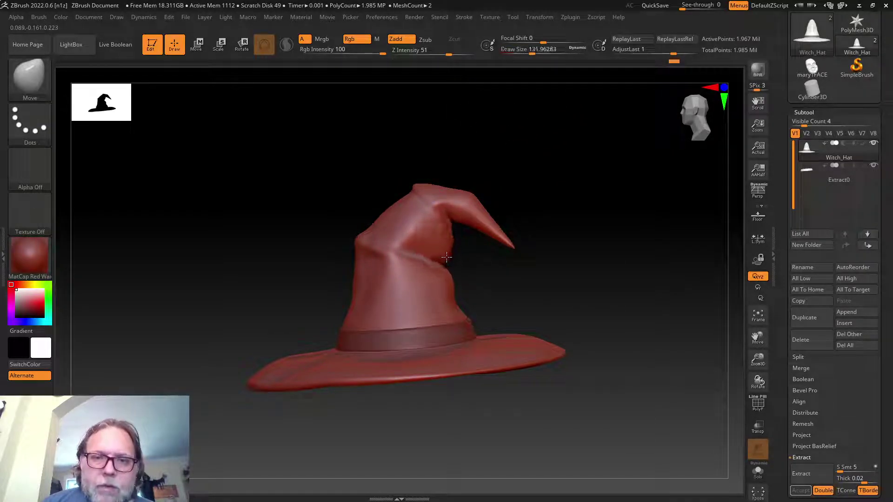
- Adjust the silhouette of the bent cone with the Move brush, nudging its folds and upper bend from the side and back
drag(557, 311, 507, 304)
drag(487, 233, 494, 246)
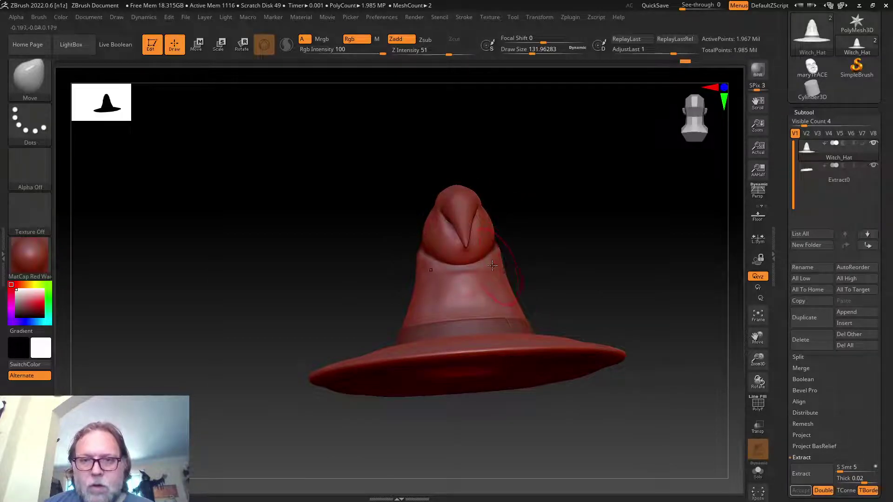
mouse_move(544, 224)
mouse_down()
mouse_move(585, 242)
mouse_move(520, 229)
mouse_move(525, 235)
mouse_up()
drag(490, 191, 486, 198)
drag(571, 202, 629, 305)
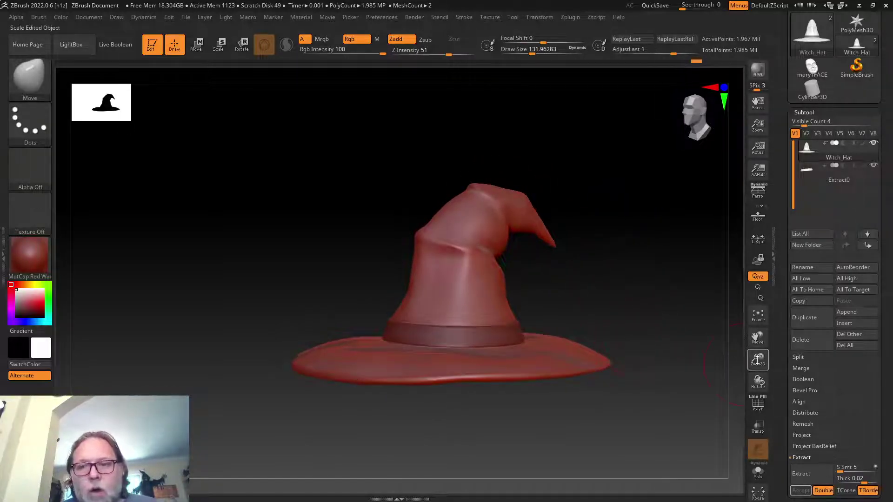
drag(758, 361, 756, 367)
drag(718, 321, 725, 328)
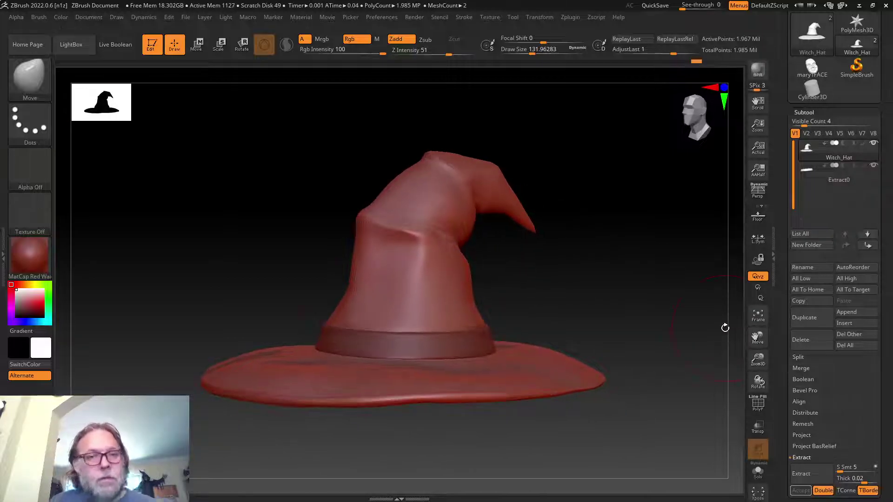